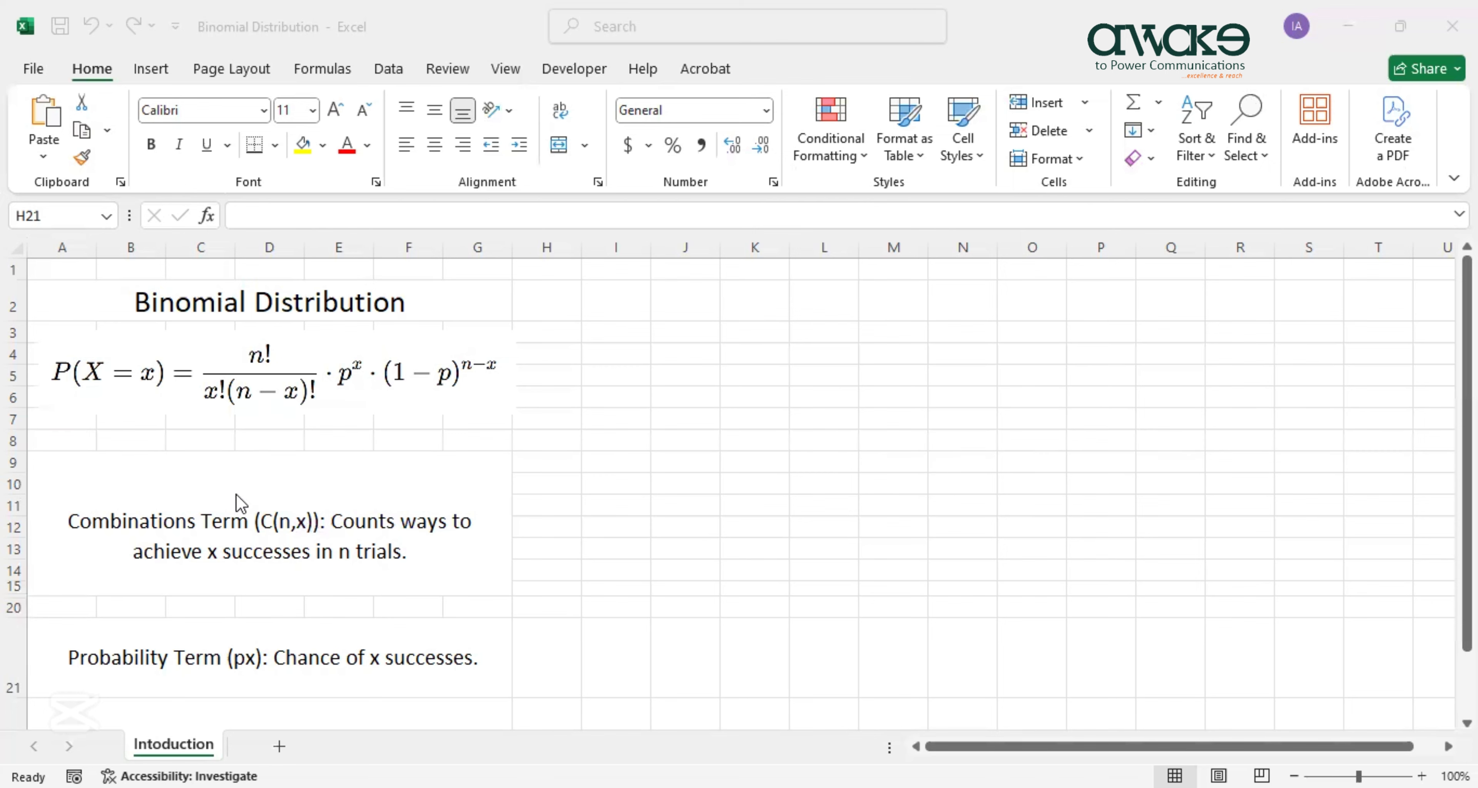
# Scroll the sheet down and back up to review the email open-rate question and n=10 input.
pyautogui.scroll(-2, 280, 640)
pyautogui.scroll(2, 303, 522)
pyautogui.scroll(-1, 388, 382)
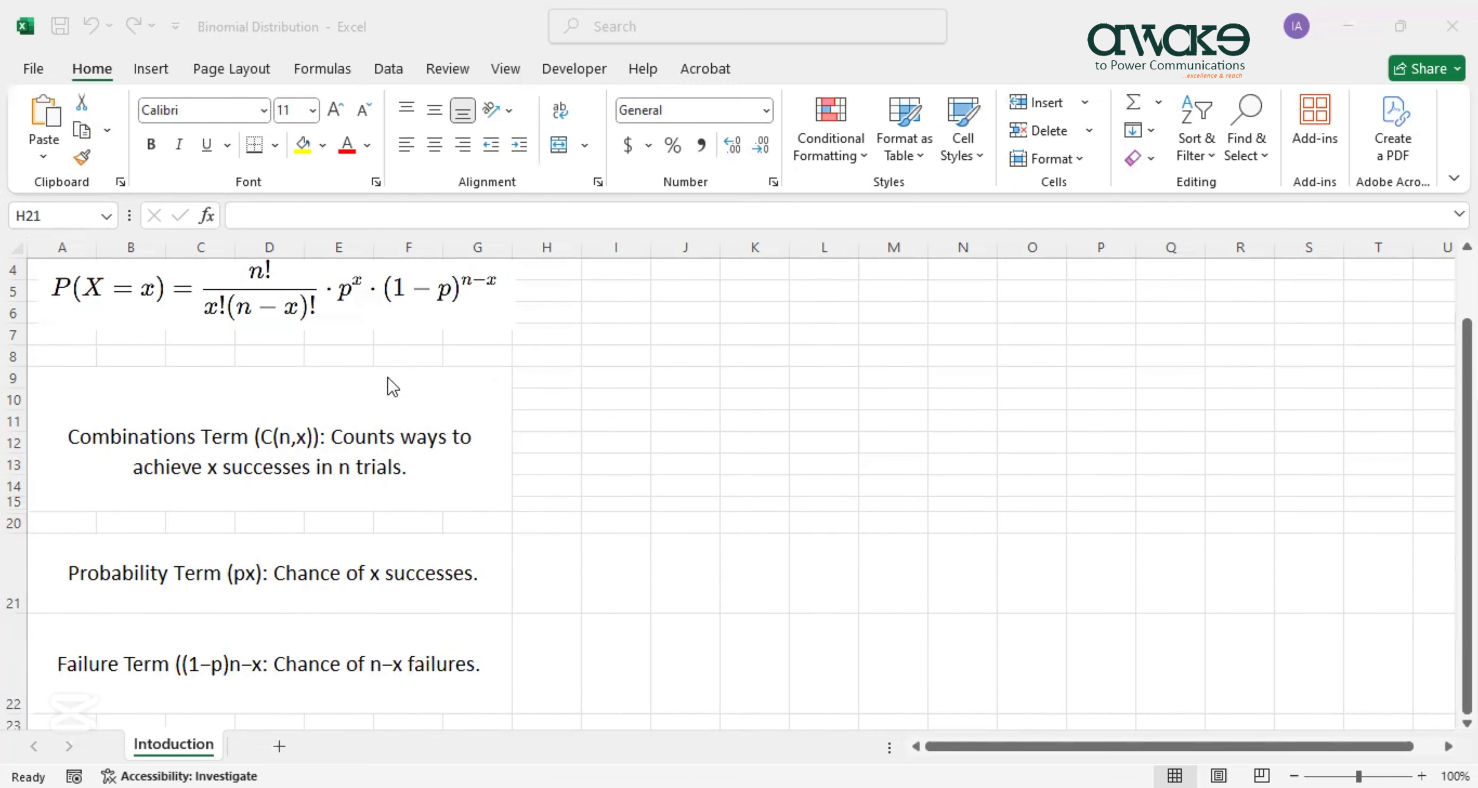
pyautogui.scroll(1, 410, 352)
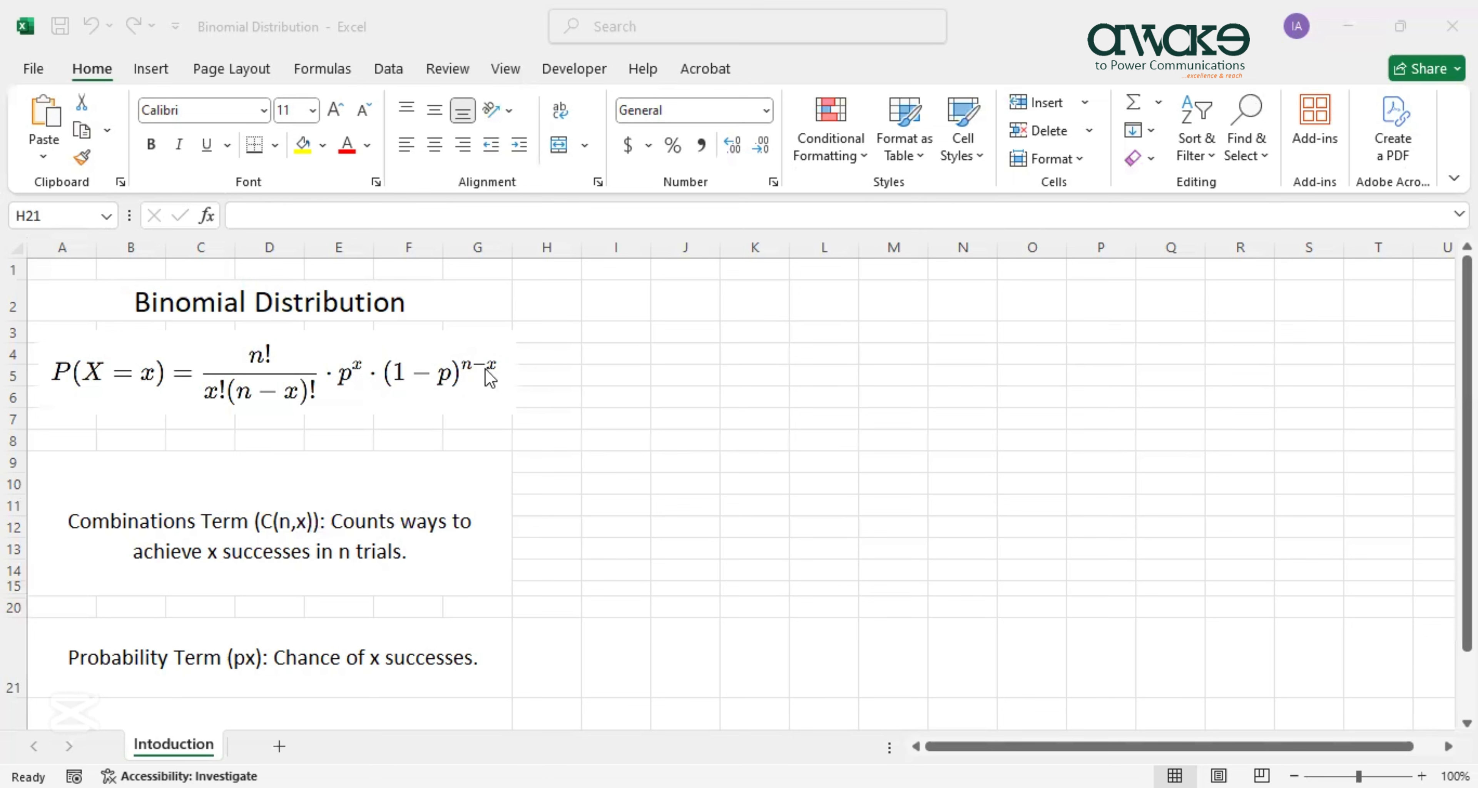
pyautogui.scroll(-1, 469, 422)
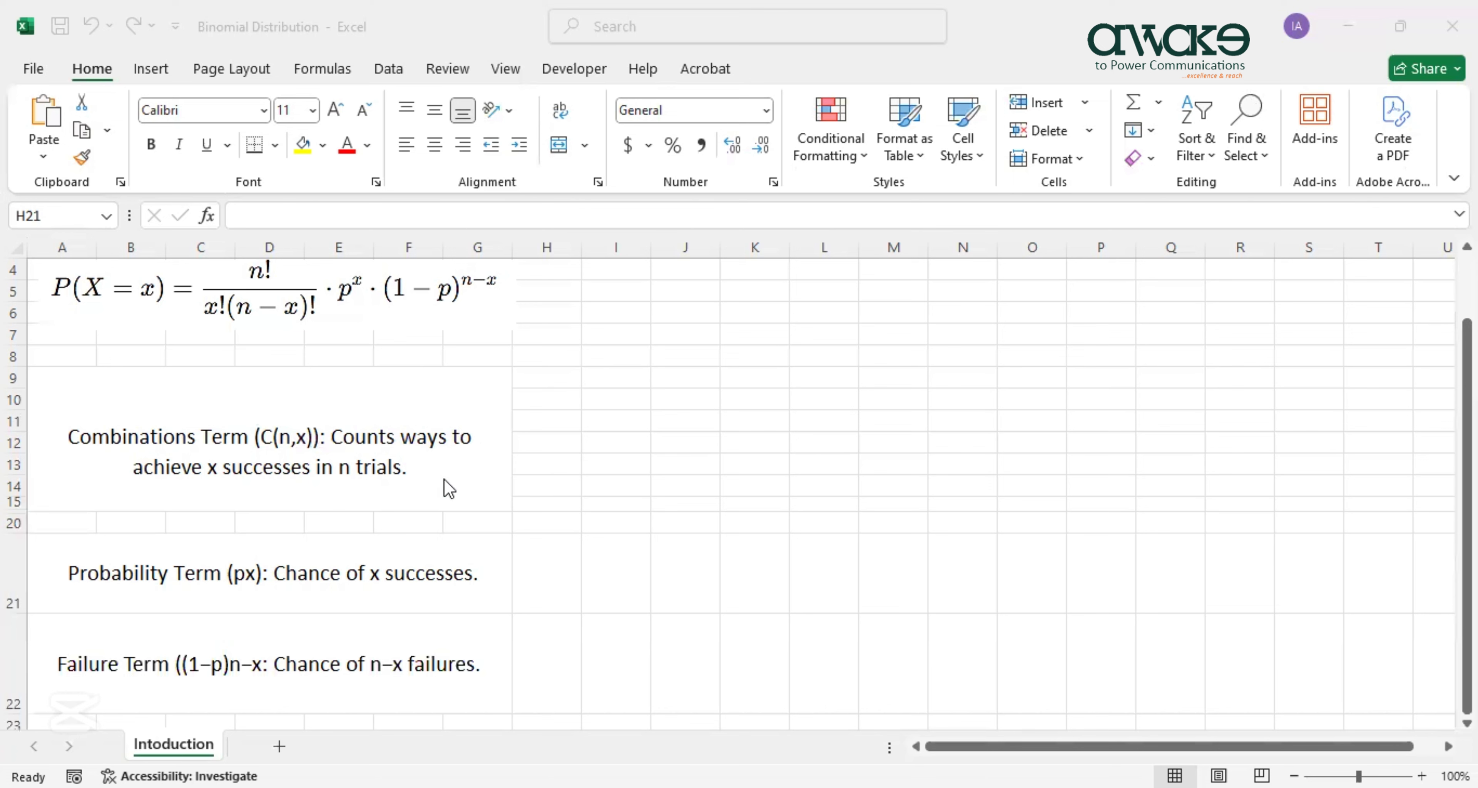
pyautogui.scroll(1, 488, 290)
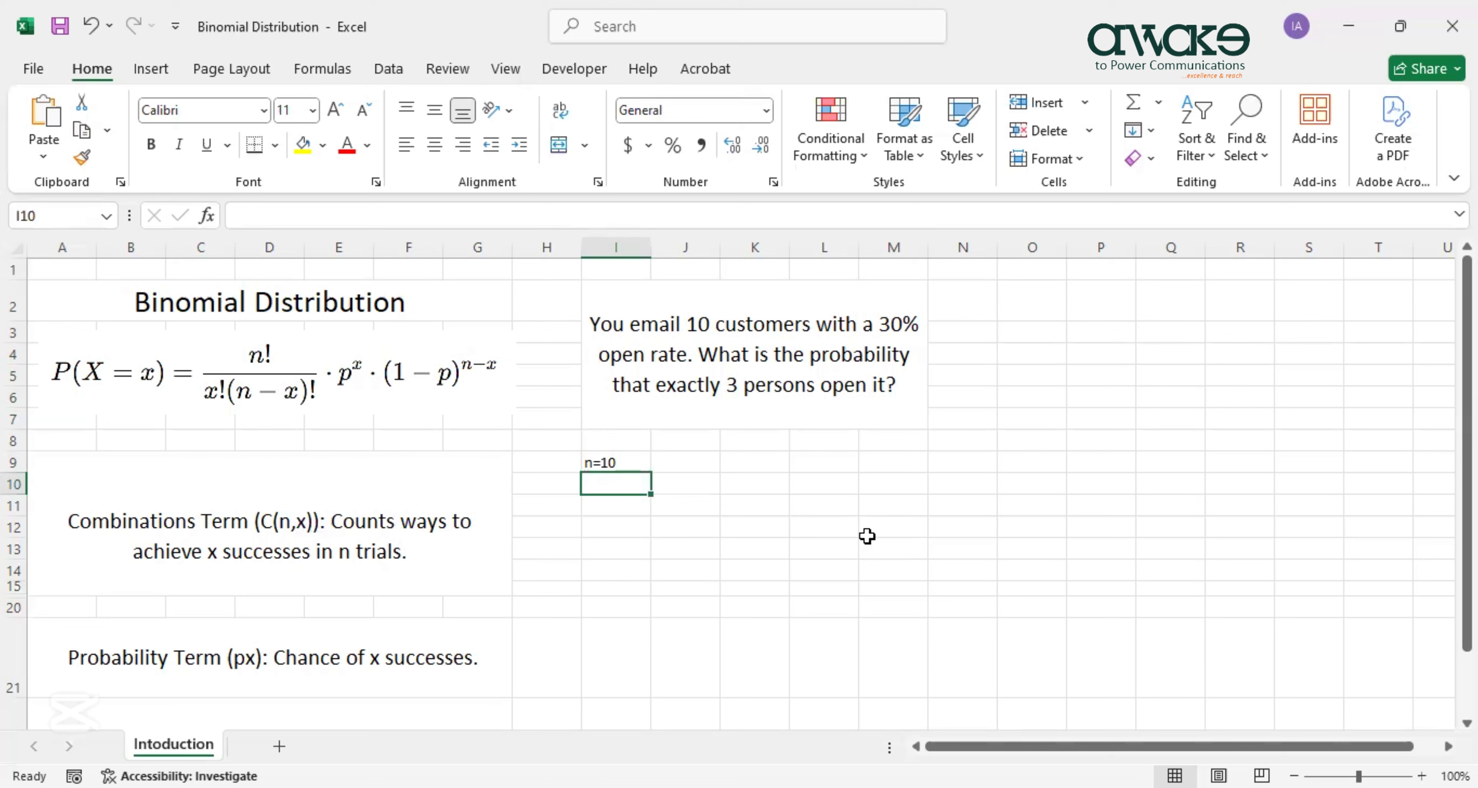
# Enter p=0.3 in I10 below n=10, then begin the x input underneath.
pyautogui.write('0.')
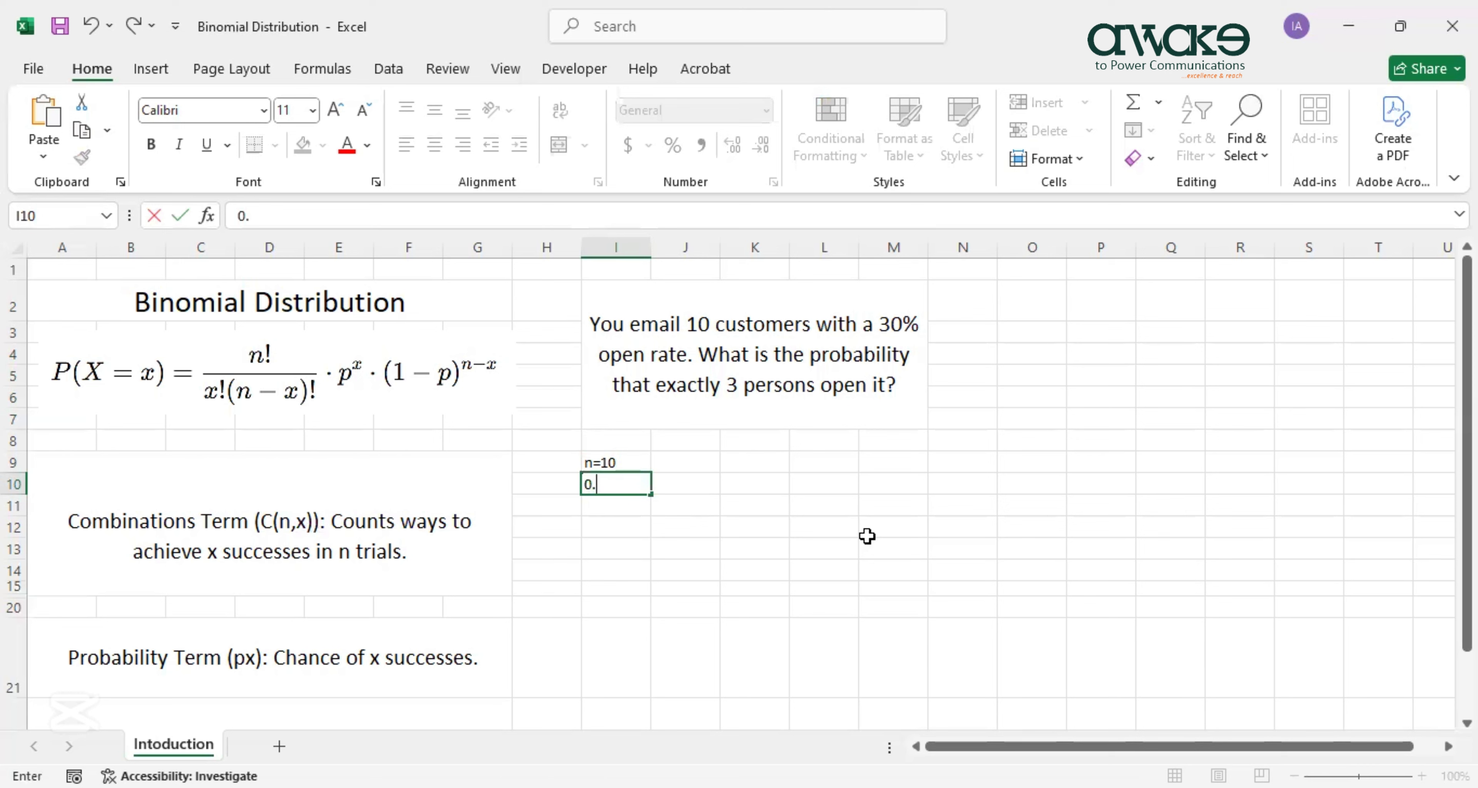
pyautogui.press('BackSpace')
pyautogui.press('BackSpace')
pyautogui.write('p=0.3')
pyautogui.press('Return')
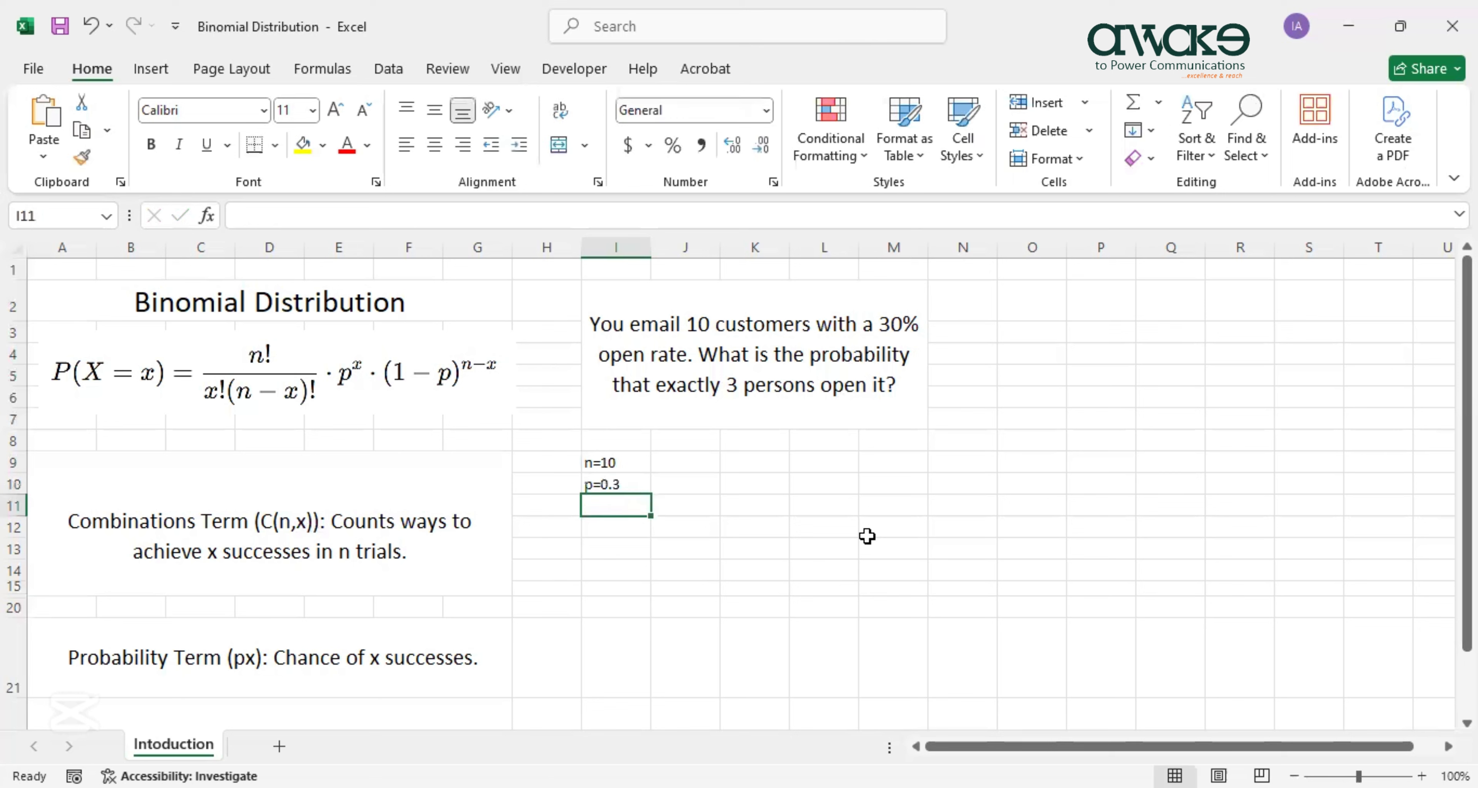
pyautogui.write('x=3')
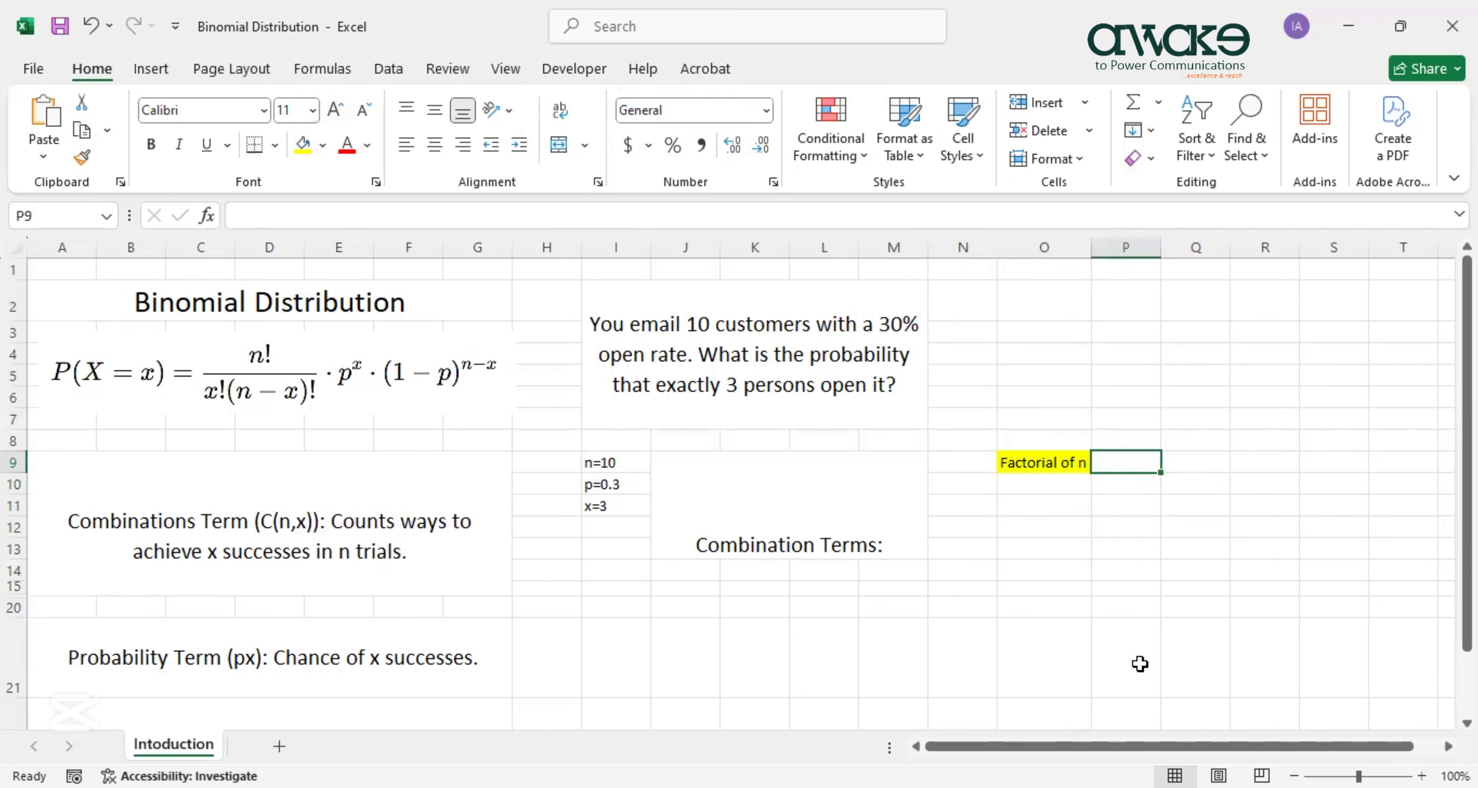
# Enter =FACT(10) in P9, returning 3628800 beside the Factorial of n label.
pyautogui.write('=')
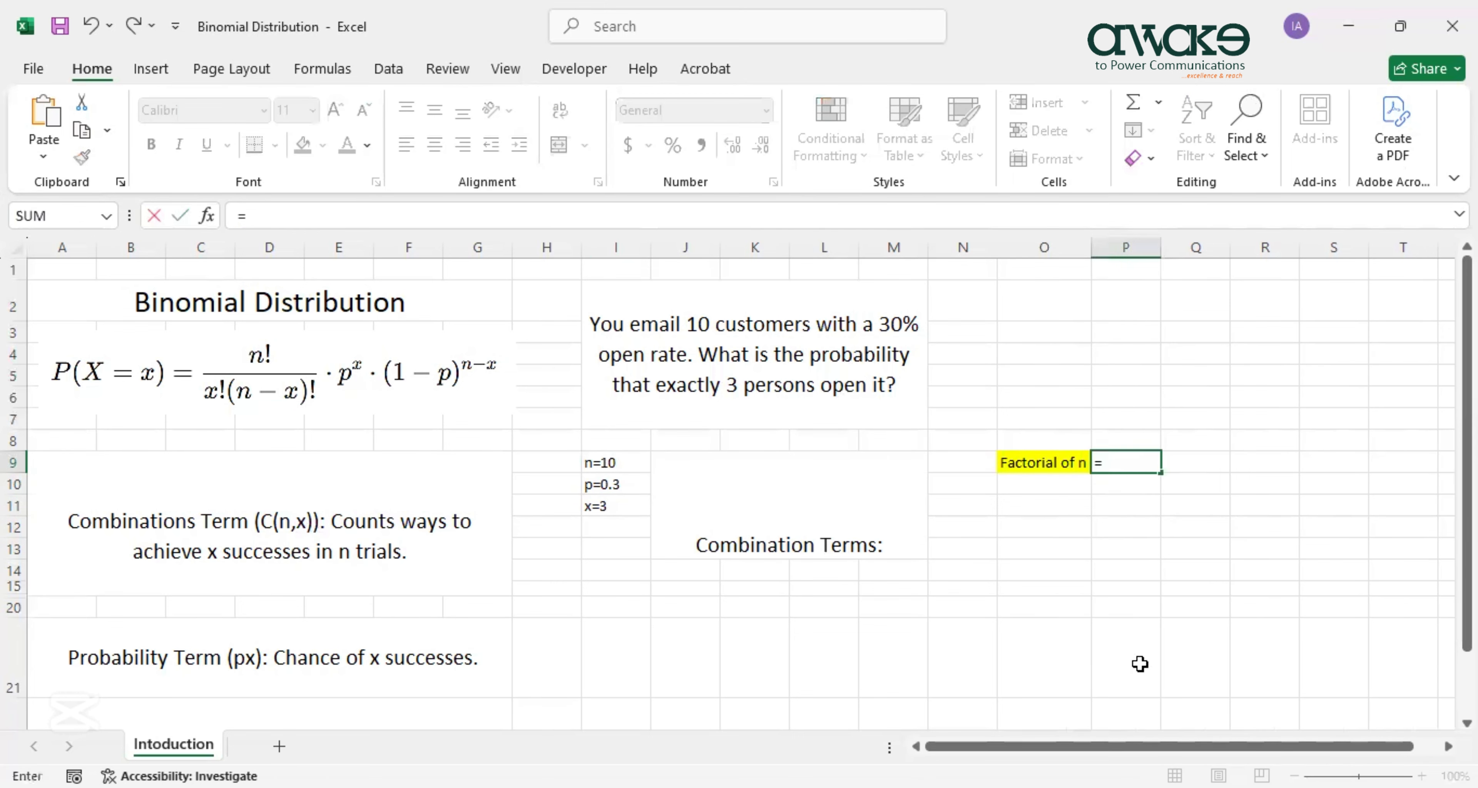
pyautogui.write('FACT')
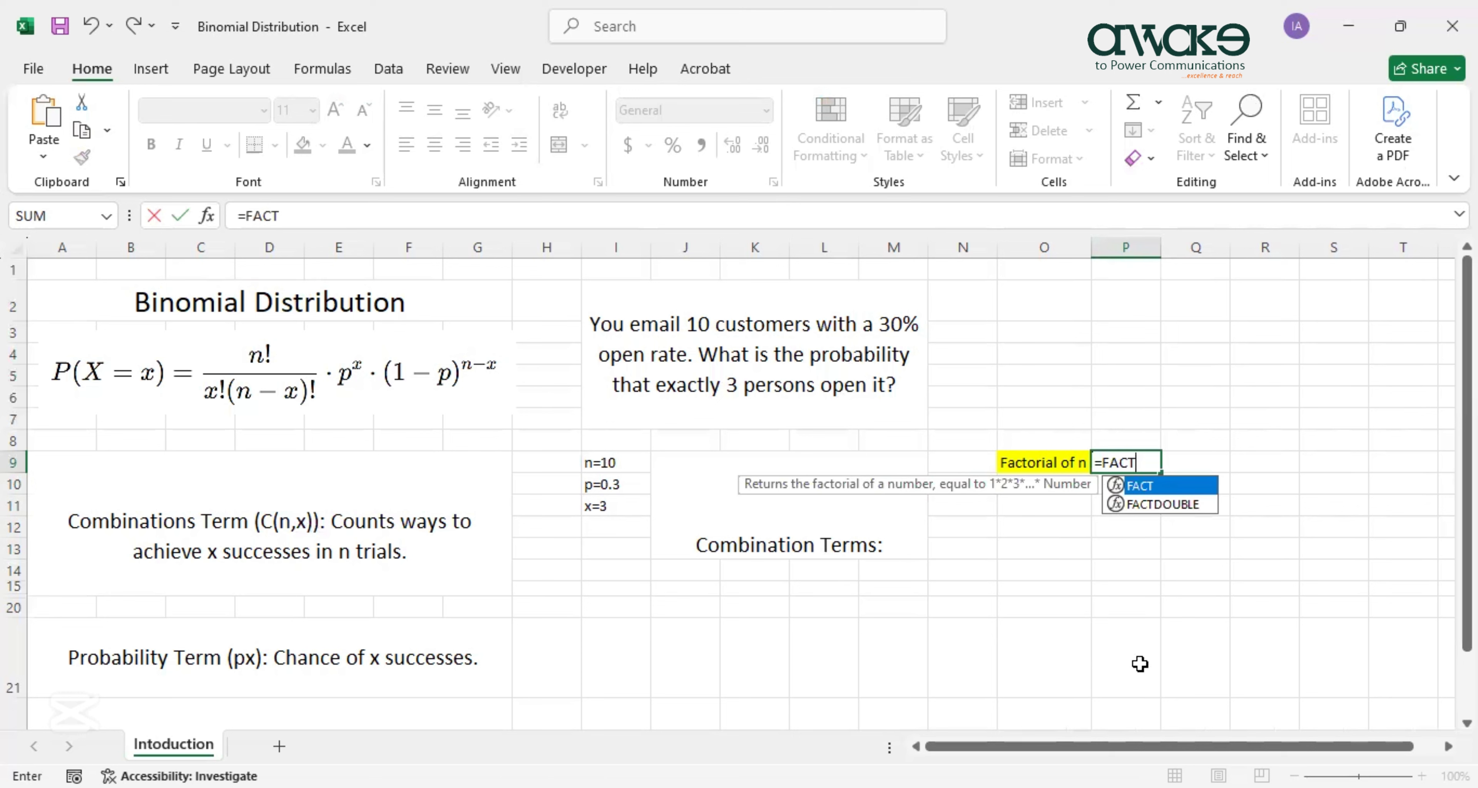
pyautogui.write('(')
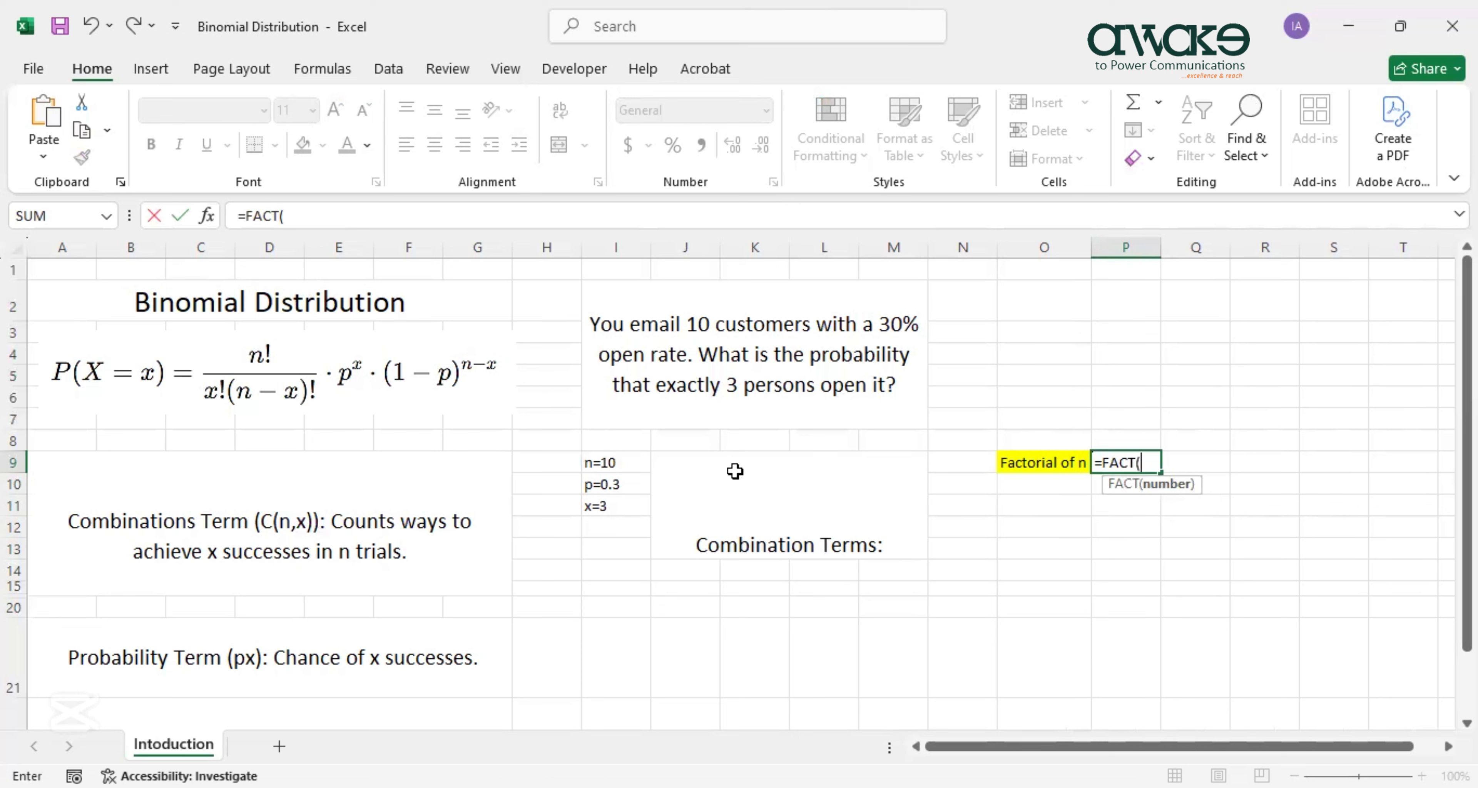
pyautogui.write('10)')
pyautogui.press('Return')
pyautogui.click(1113, 463)
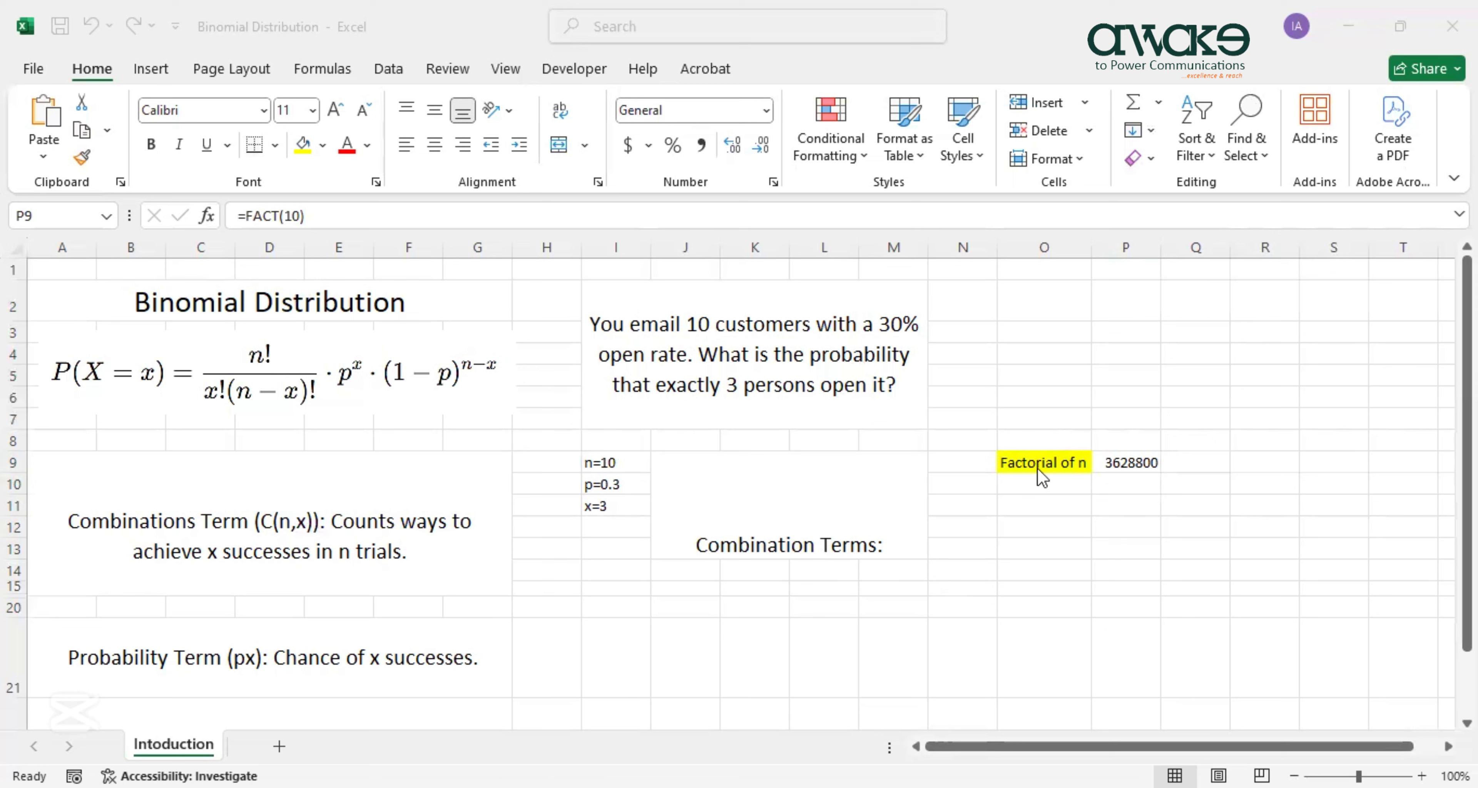
pyautogui.click(1063, 462)
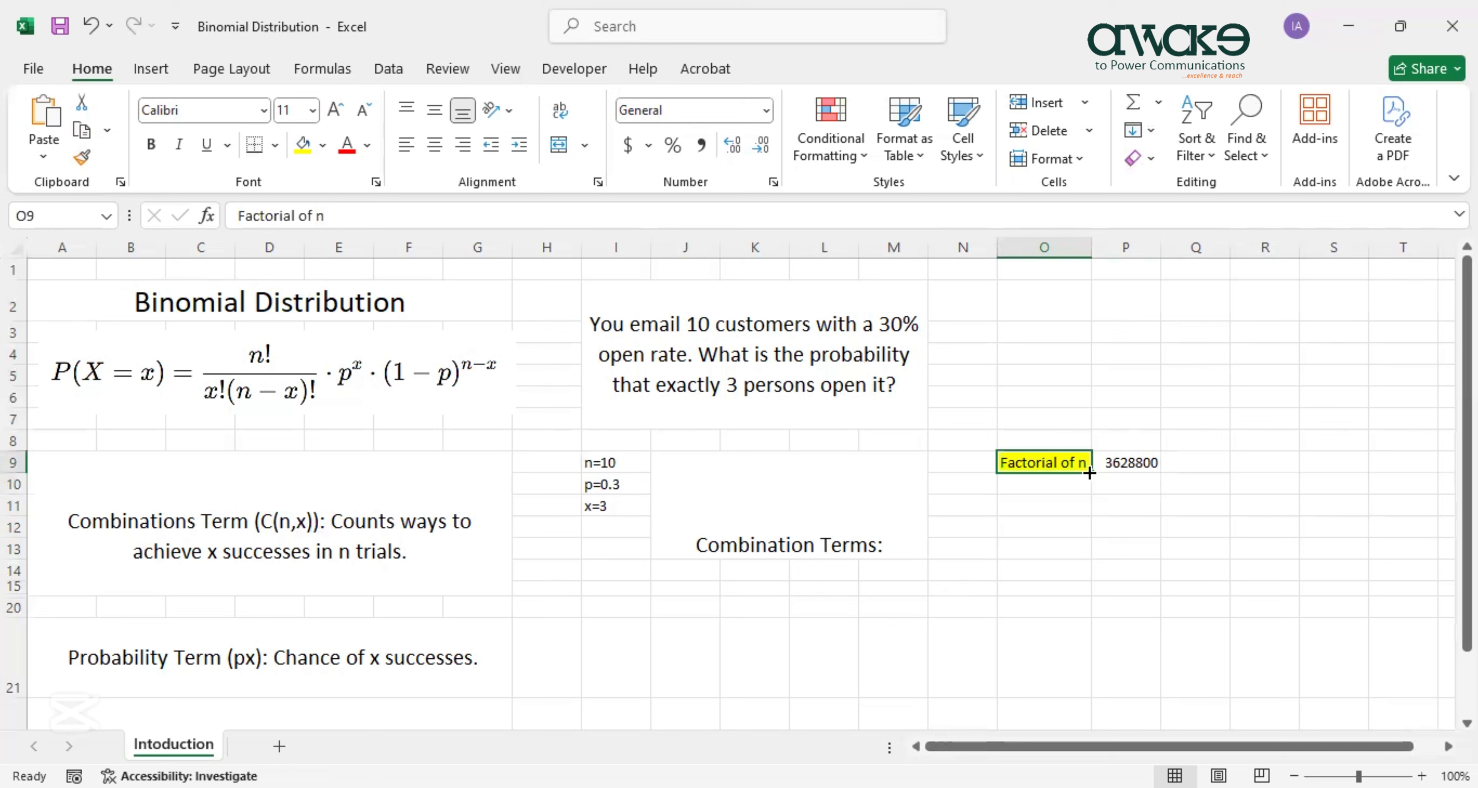
# Copy the label down, then enter =FACT(3) giving 6 and =FACT(7) giving 5040.
pyautogui.moveTo(1090, 474); pyautogui.dragTo(1062, 488)
pyautogui.click(1063, 487)
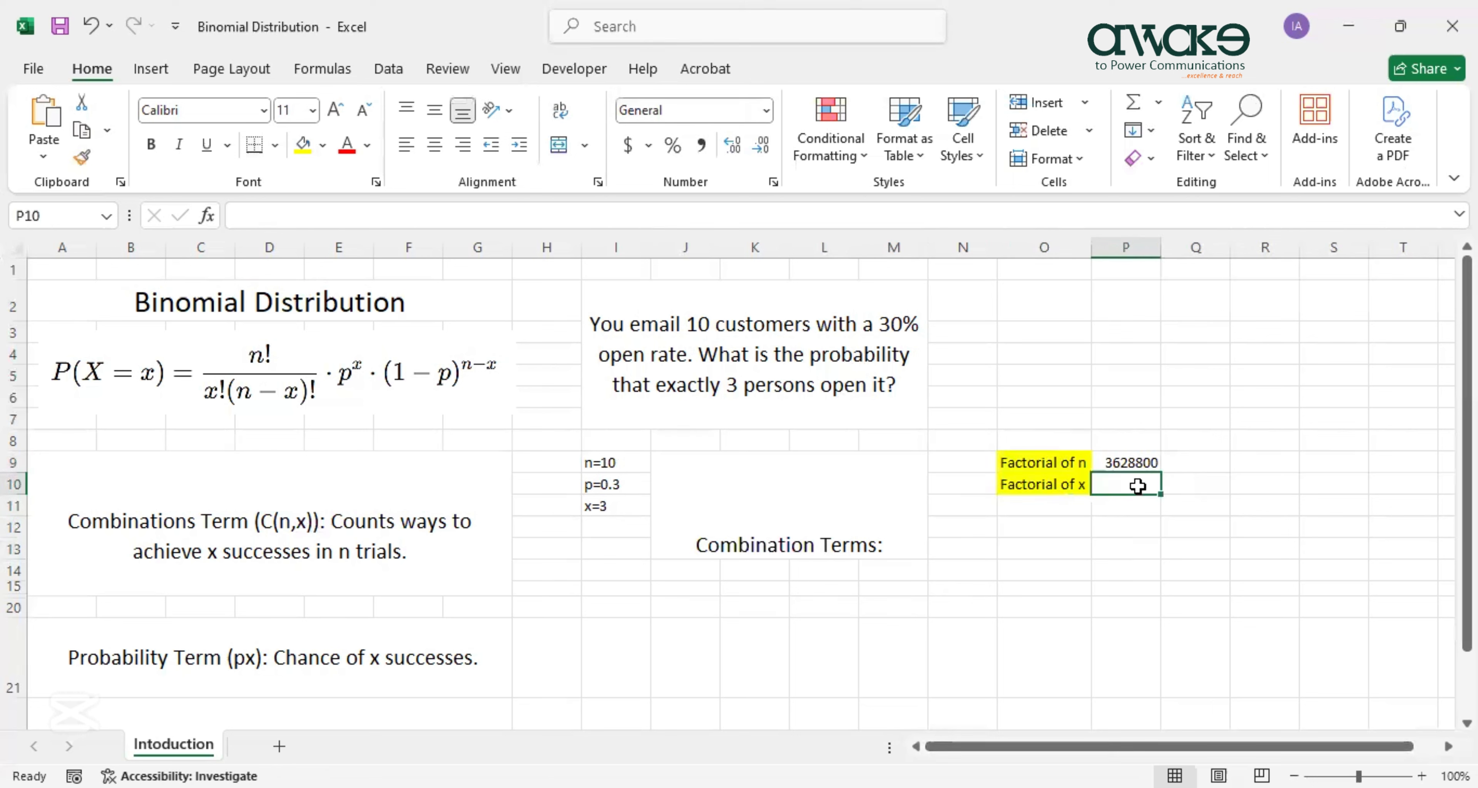
pyautogui.write('=')
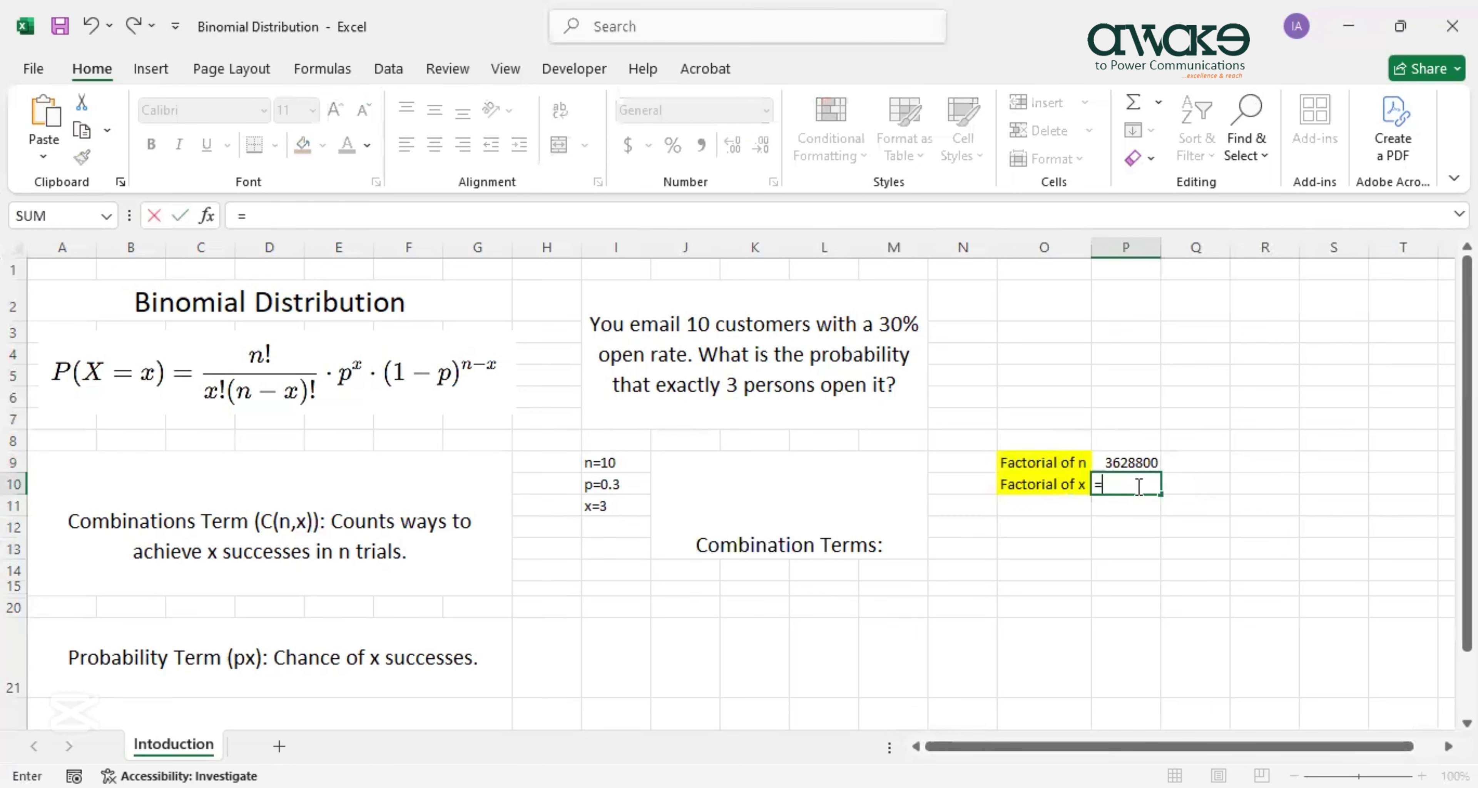
pyautogui.write('FACT(')
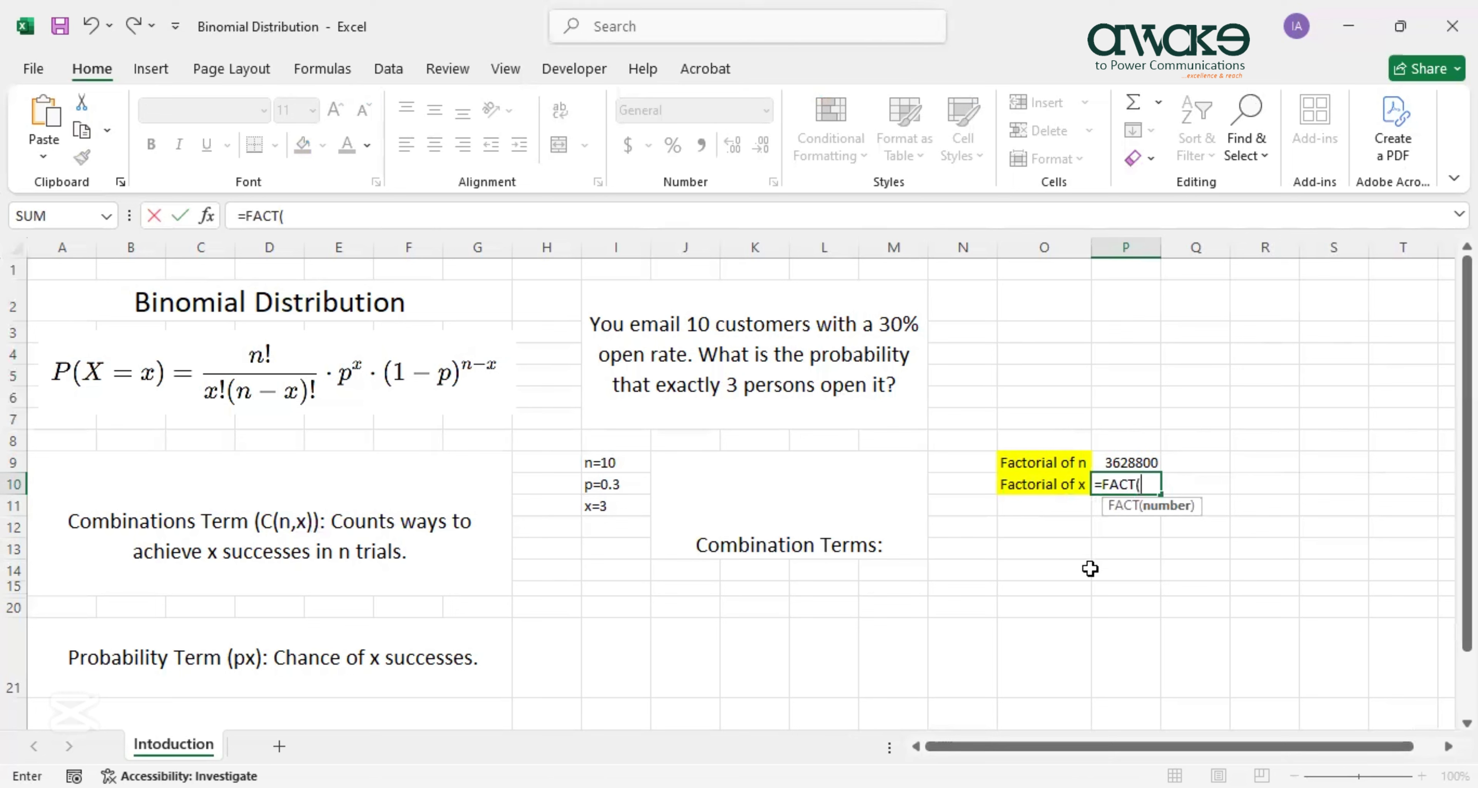
pyautogui.write('3)')
pyautogui.press('Return')
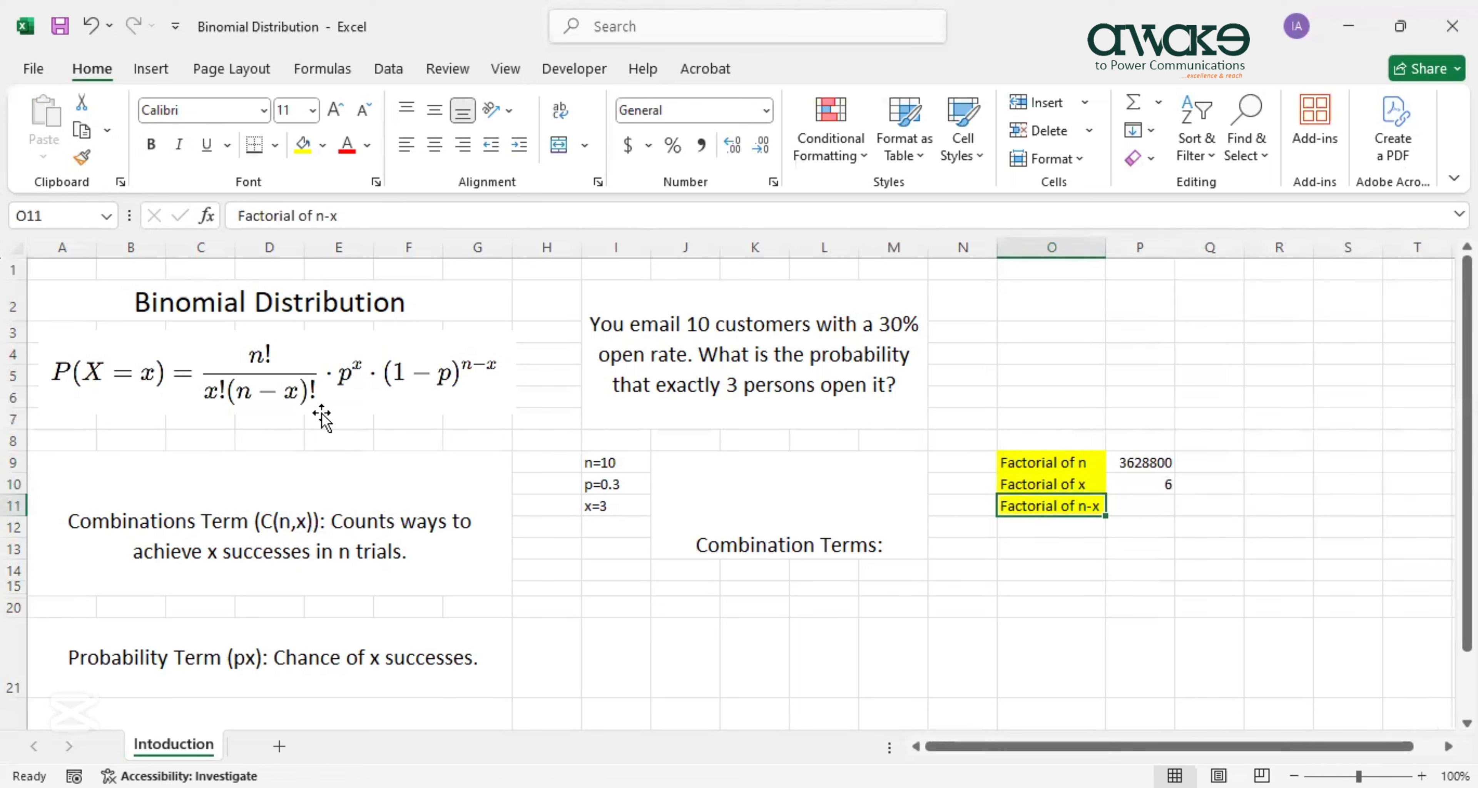
pyautogui.click(1148, 506)
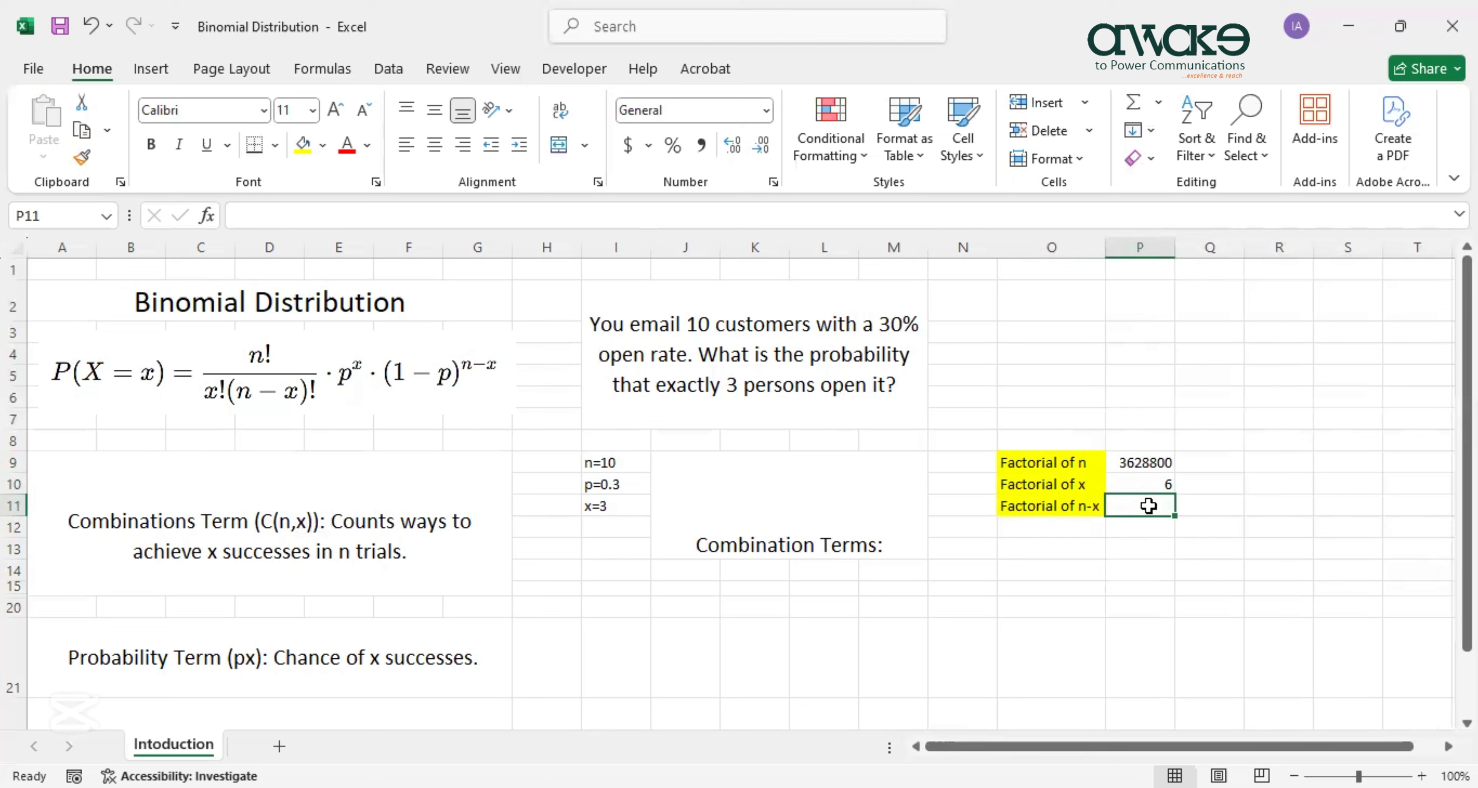
pyautogui.write('=')
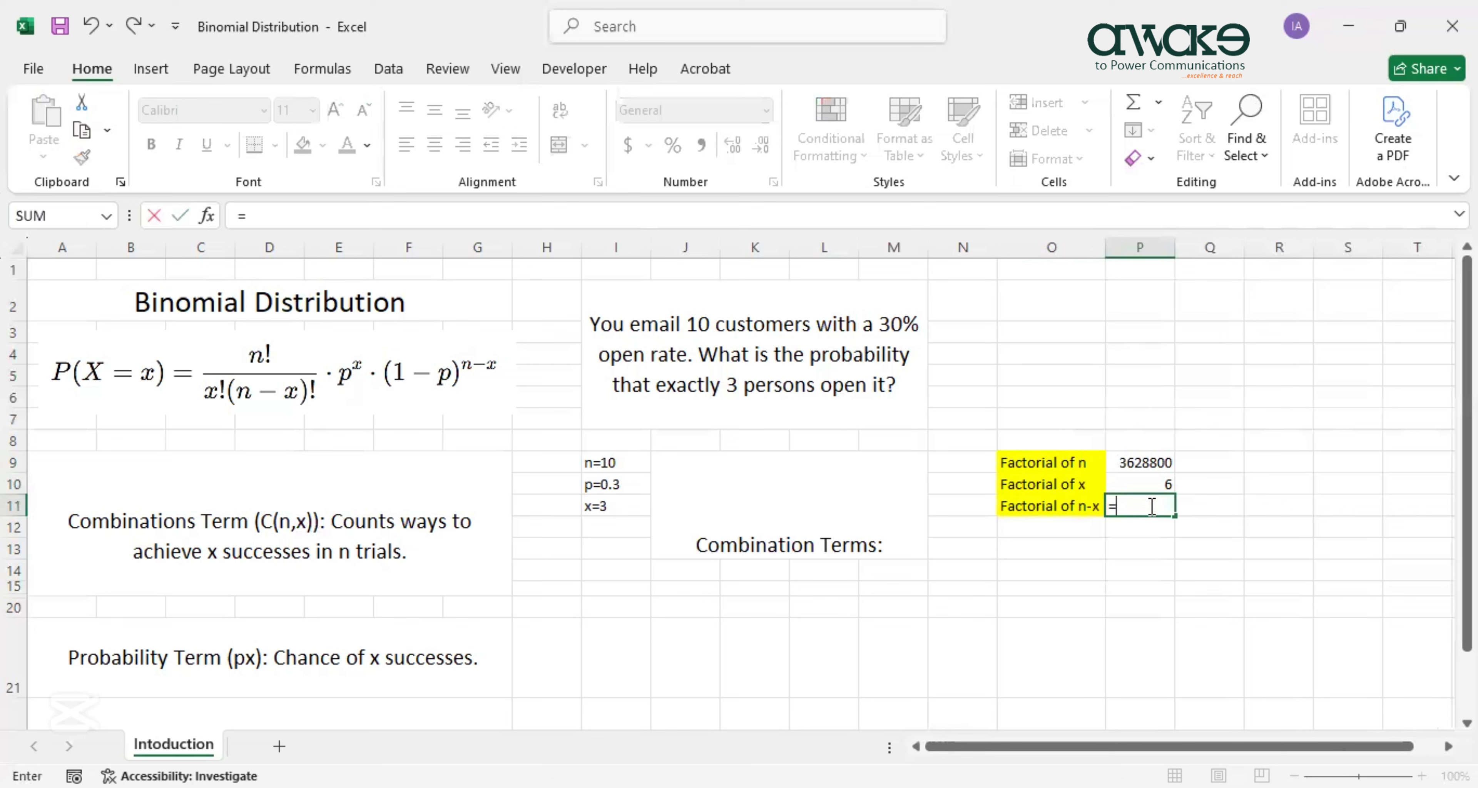
pyautogui.write('fact(7)')
pyautogui.press('Return')
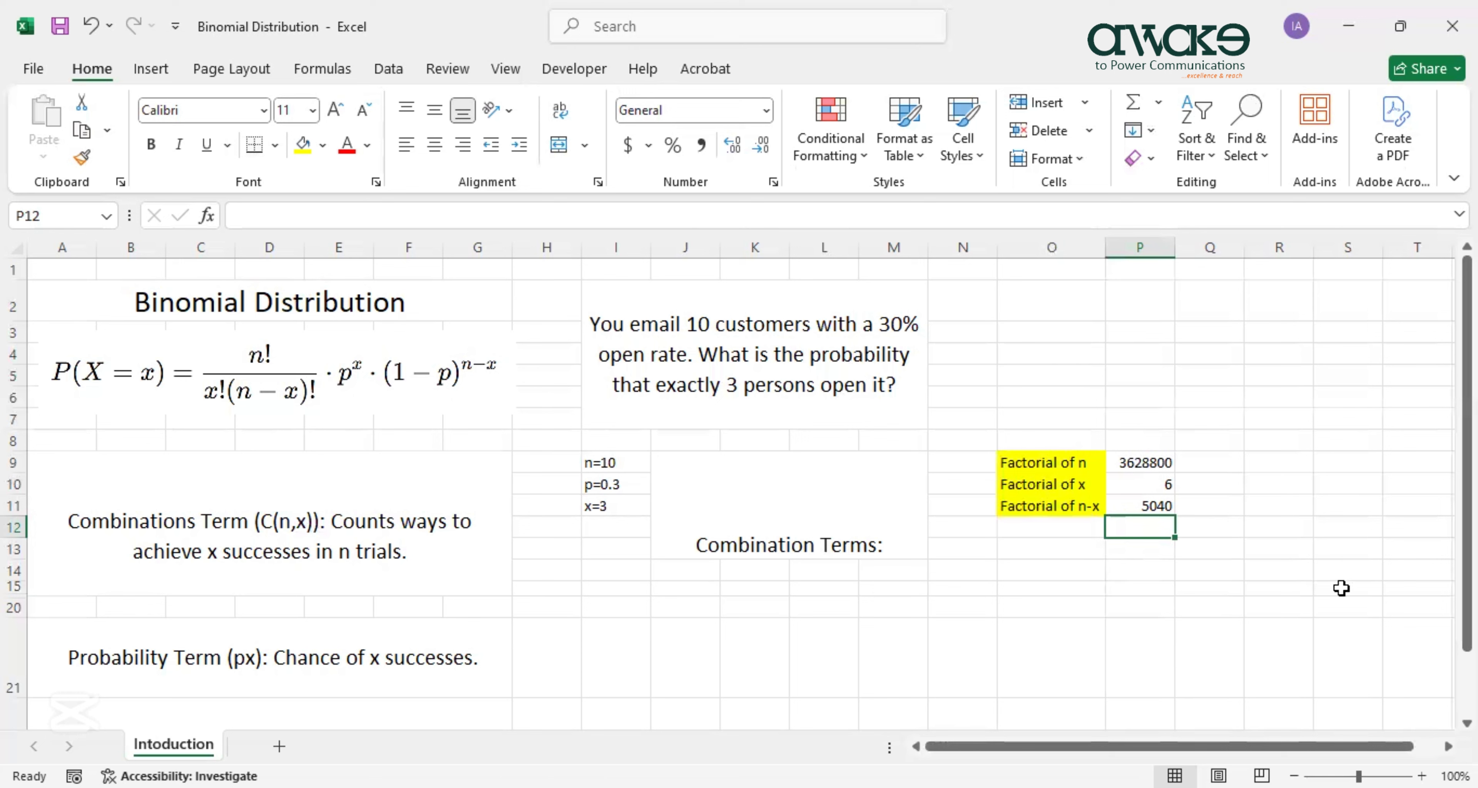
# Label cell O13 as x! * (n-x)!
pyautogui.click(1056, 545)
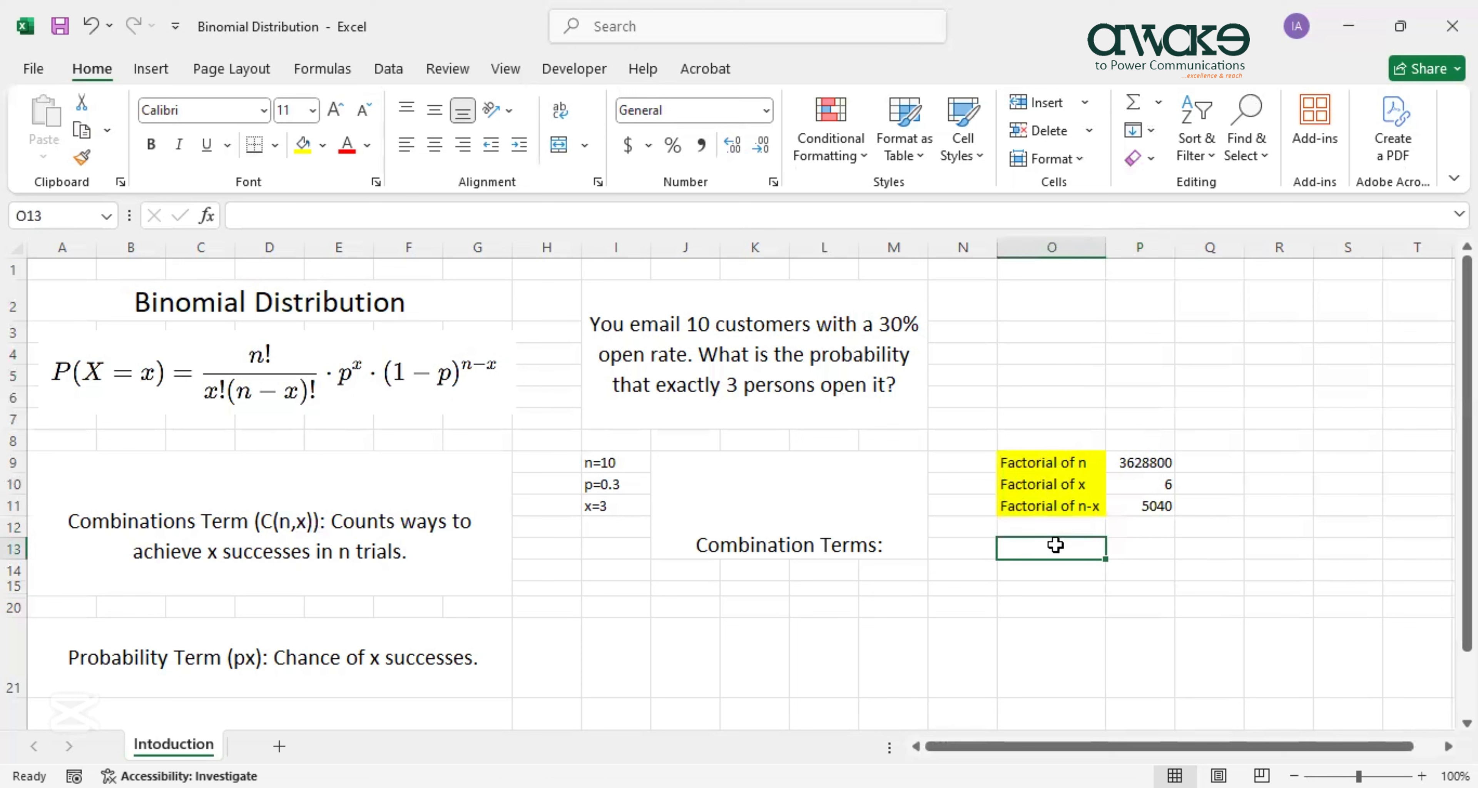
pyautogui.write('x! *')
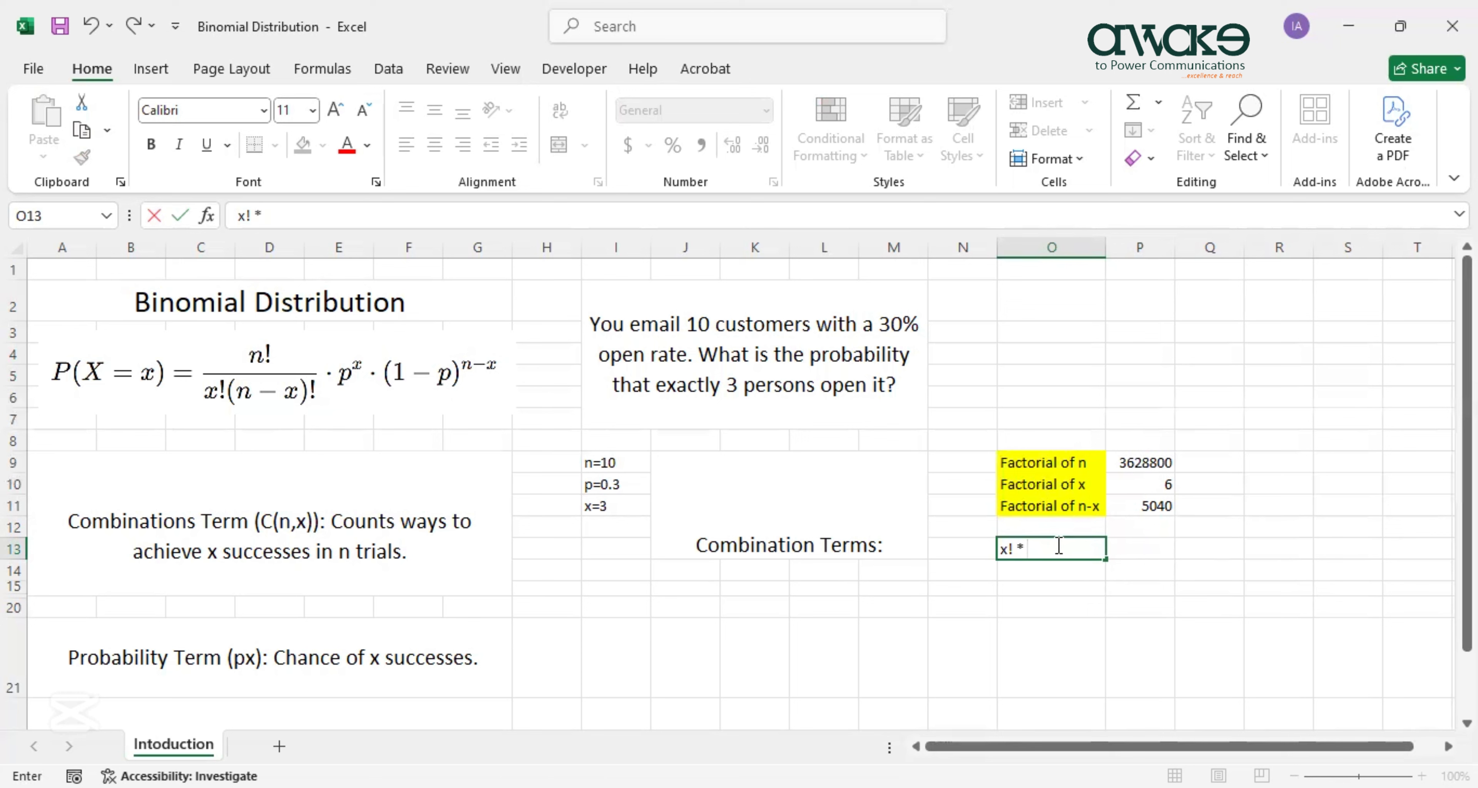
pyautogui.write(' (n-x)!')
pyautogui.click(1133, 552)
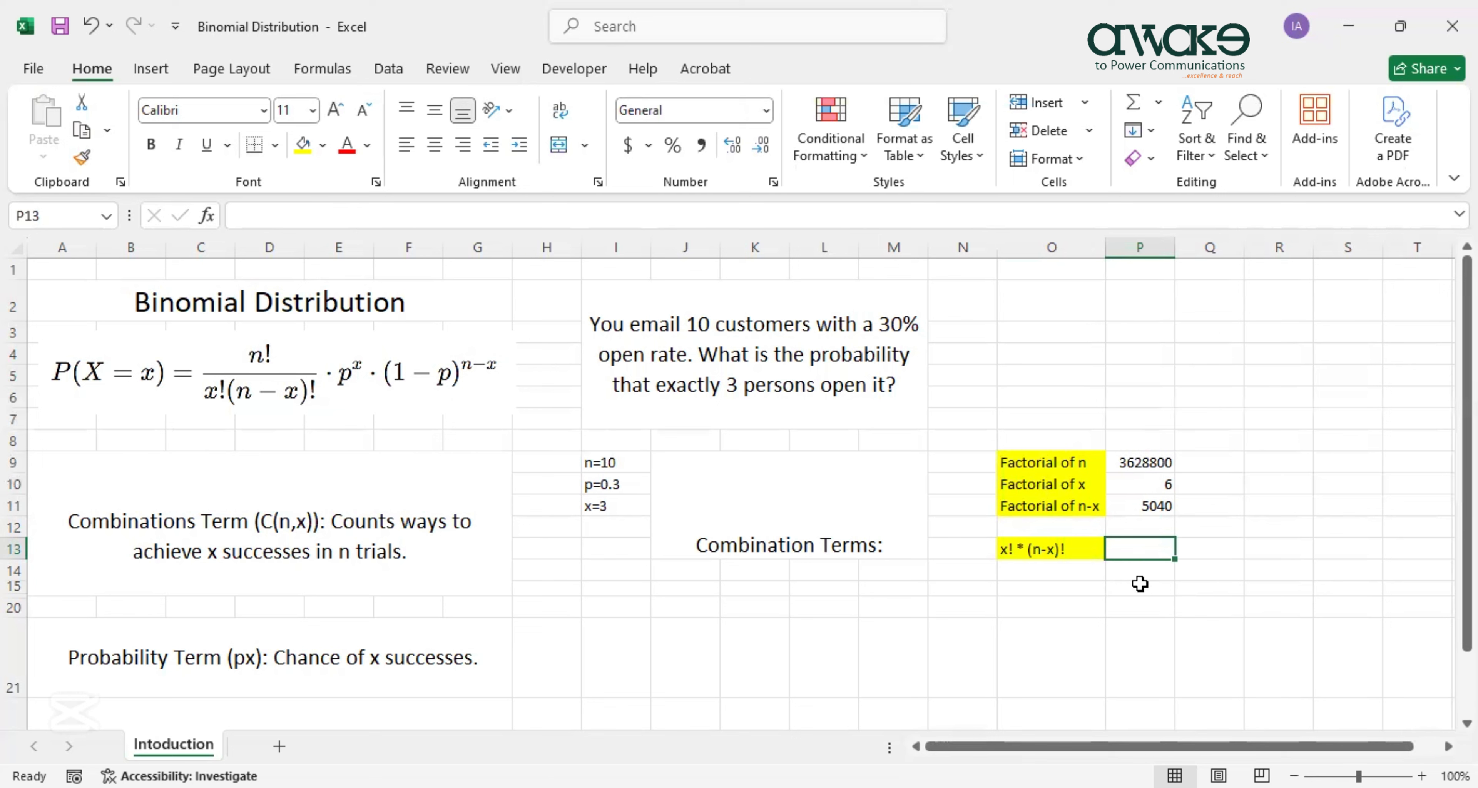
# Enter =P10*P11 in P13, multiplying the factorials to get 30240.
pyautogui.write('=')
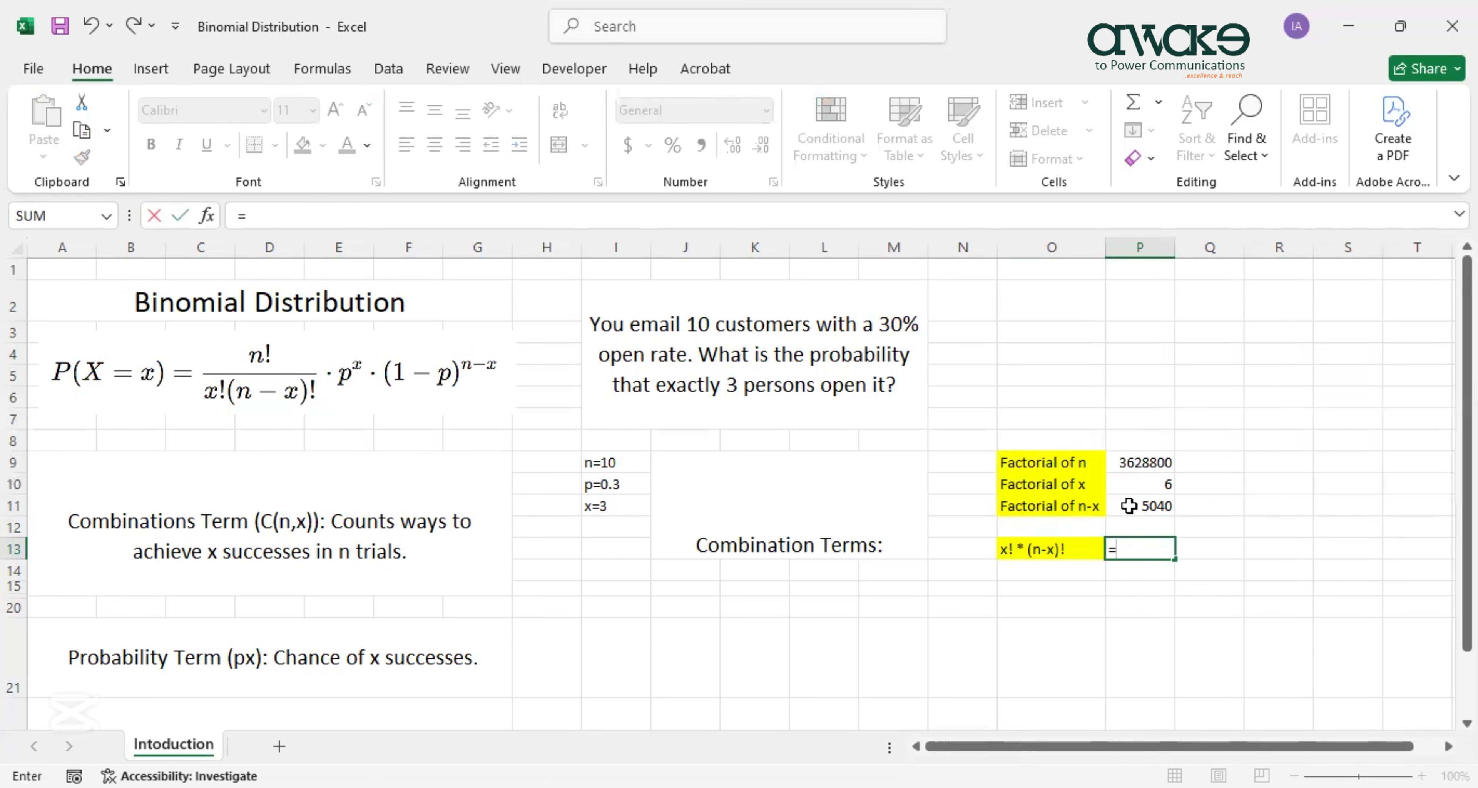
pyautogui.click(1137, 483)
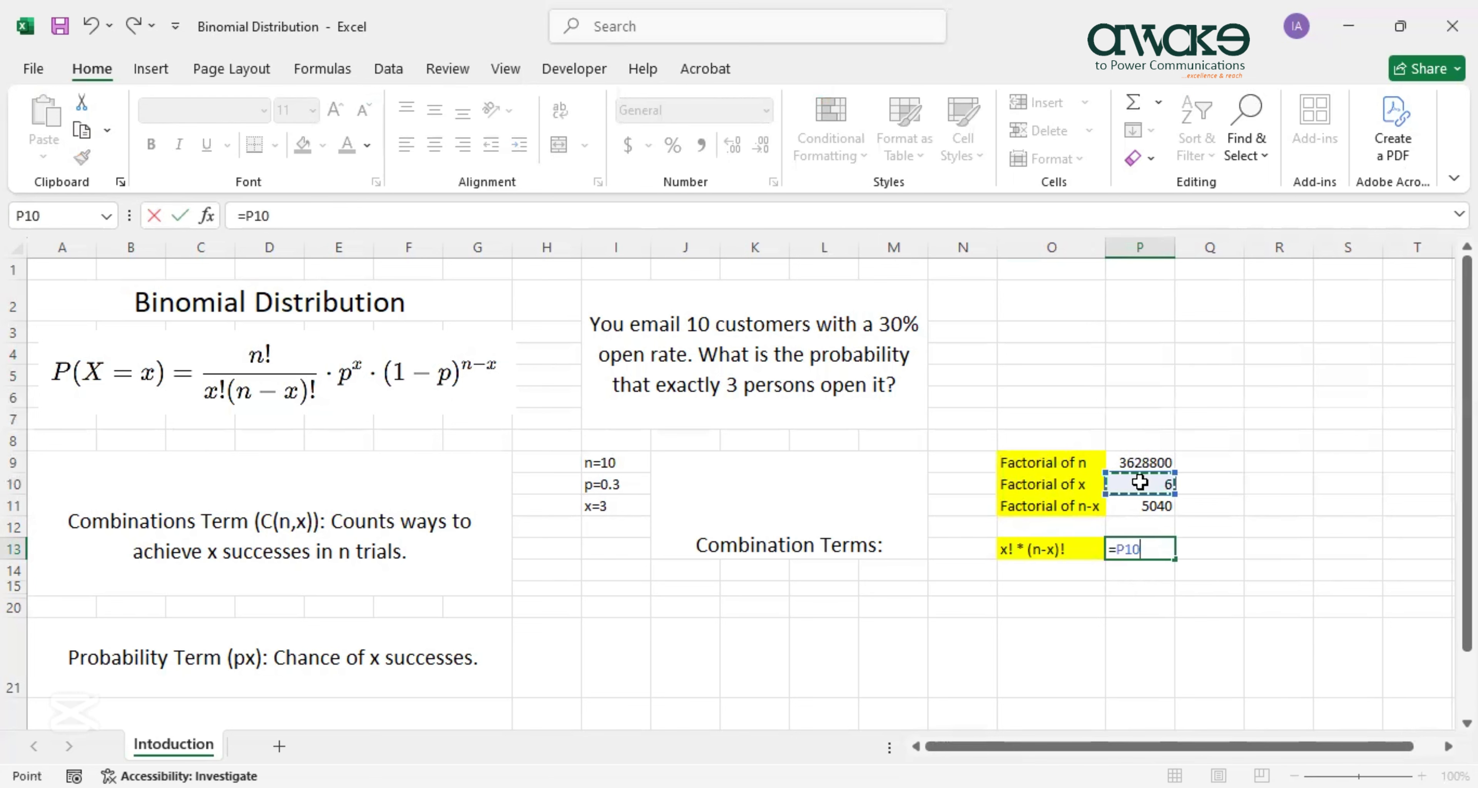
pyautogui.write('*')
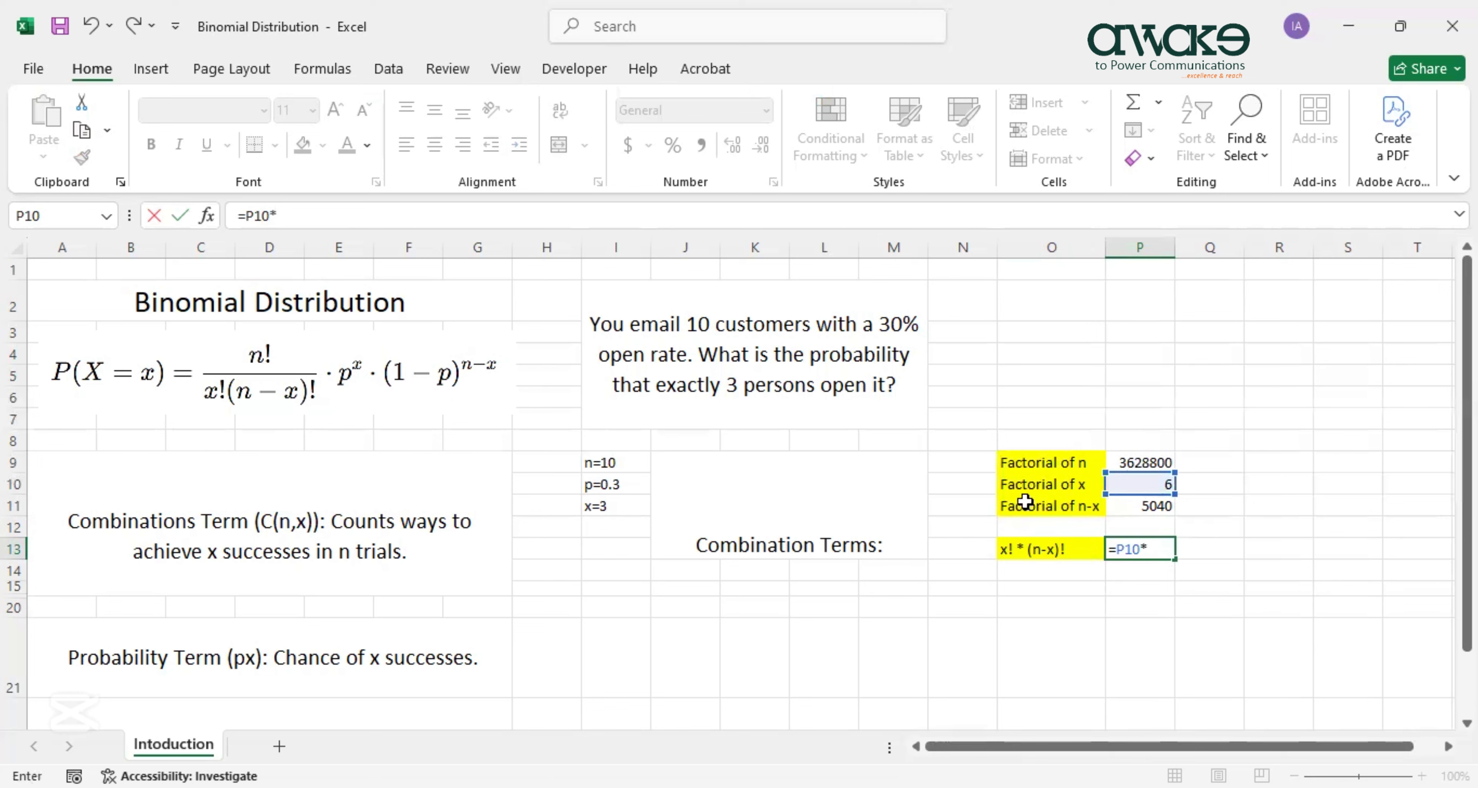
pyautogui.click(1121, 507)
pyautogui.press('Return')
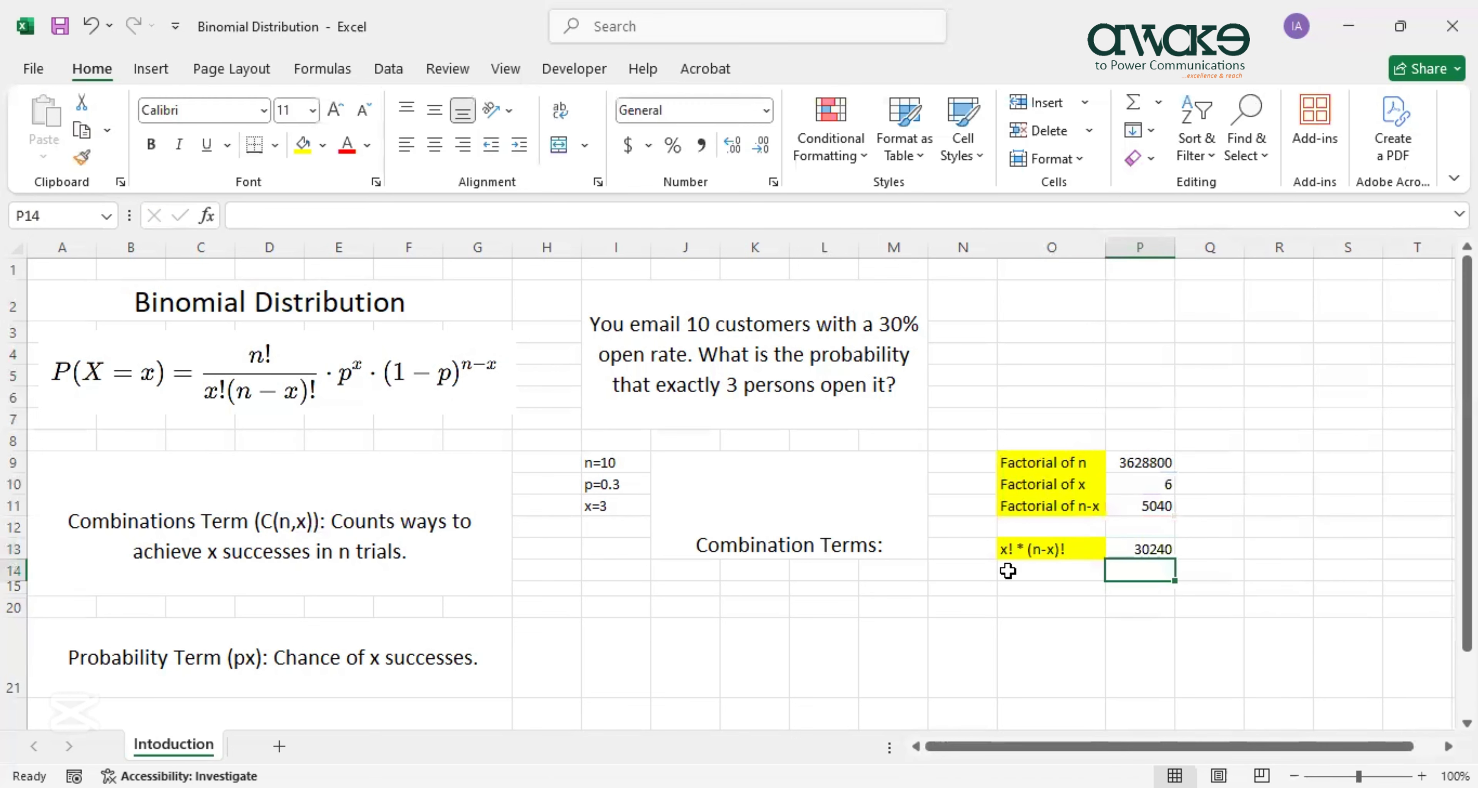
pyautogui.click(1148, 548)
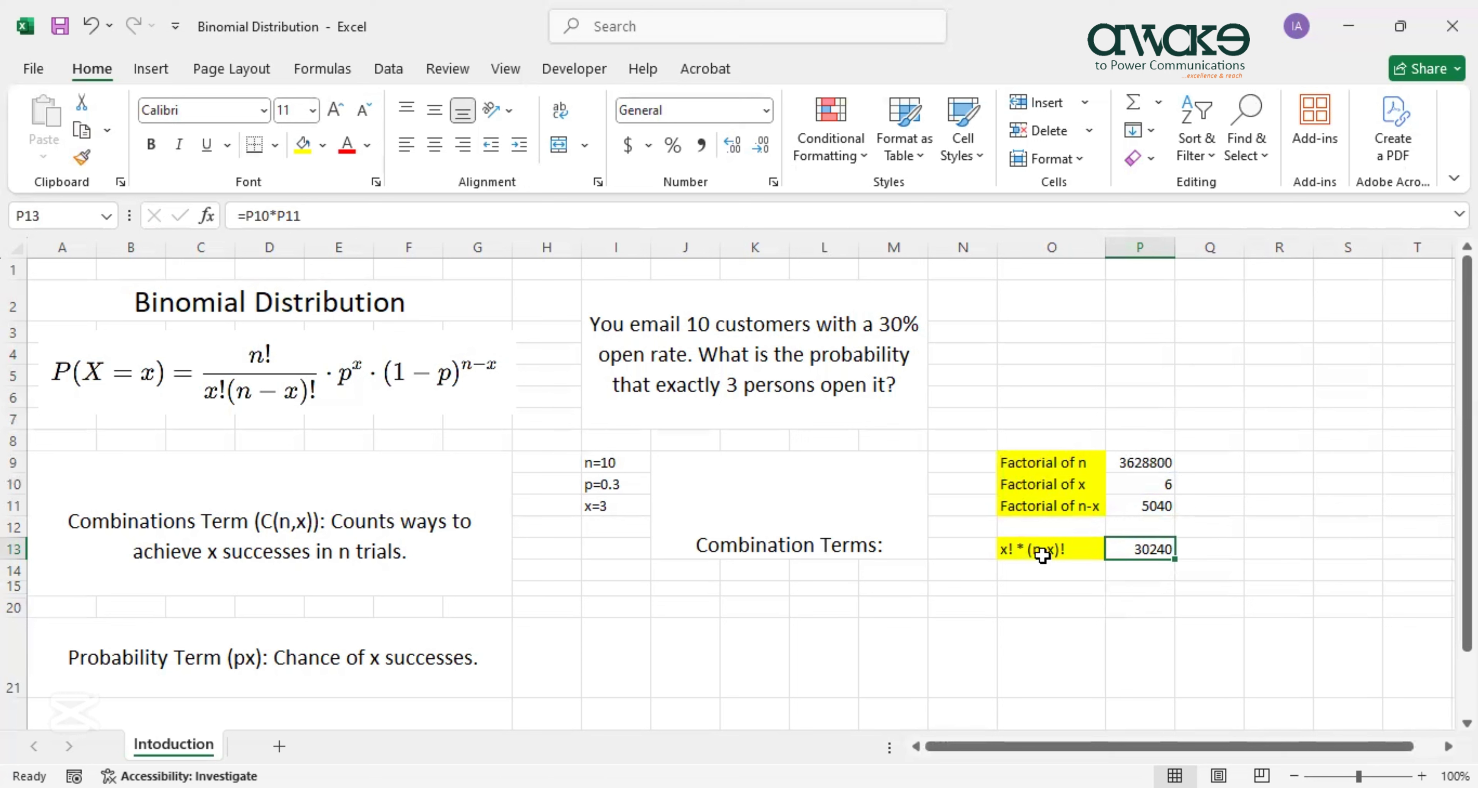
pyautogui.click(1056, 573)
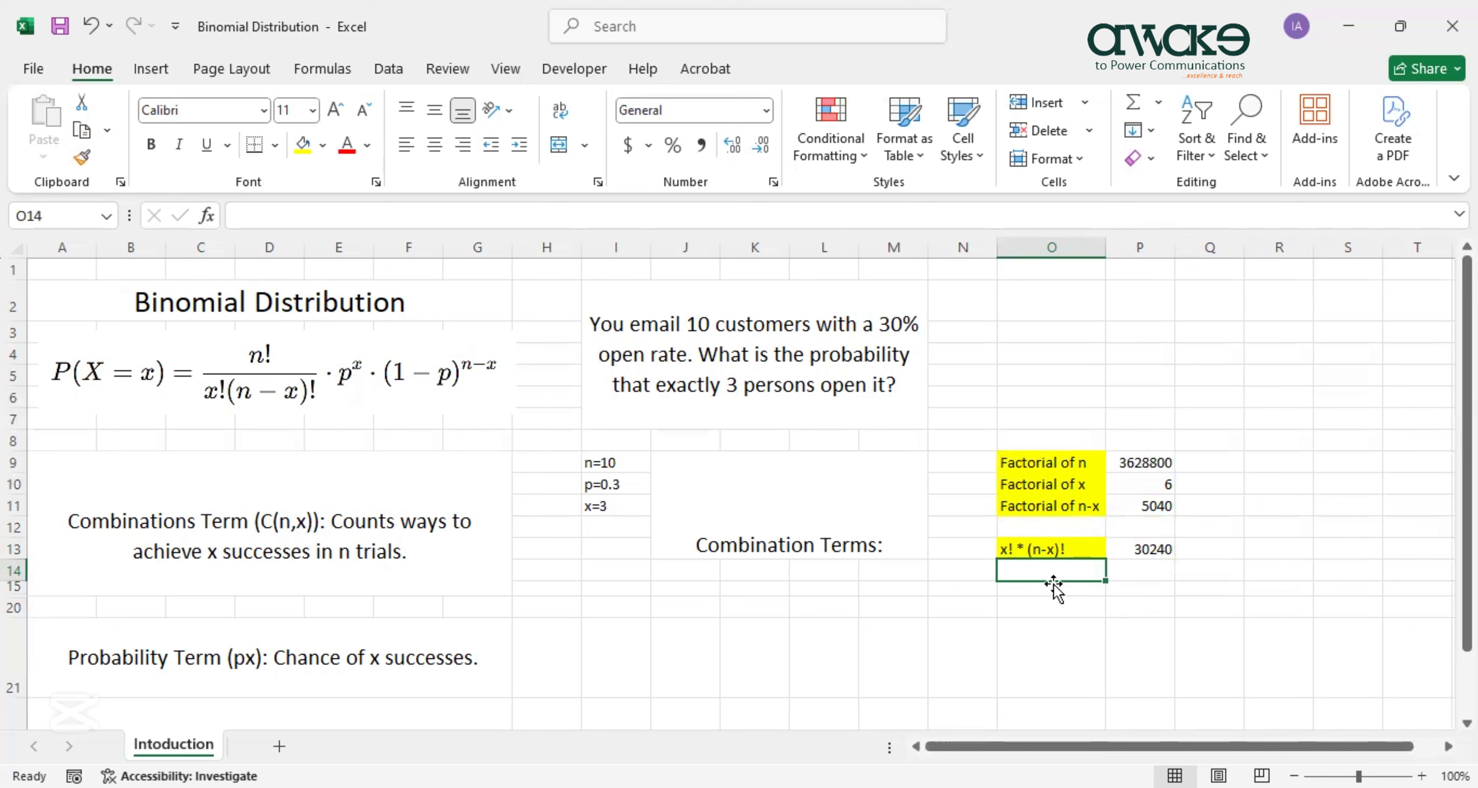
# Label O14 n!/x!*(n-x)! and enter =P9/P13 in P14, returning 120.
pyautogui.write('n!/')
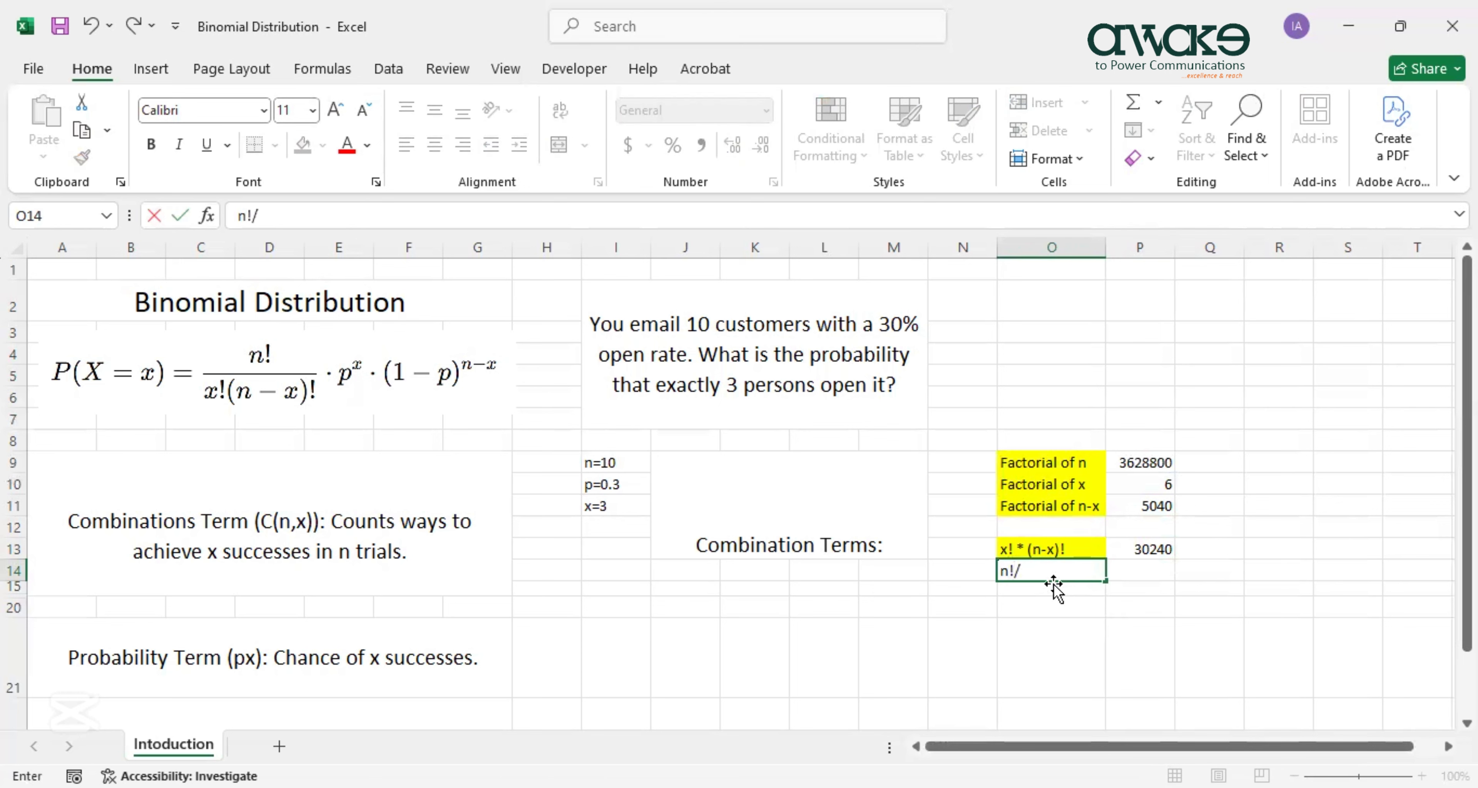
pyautogui.write('x!*(n-x)!')
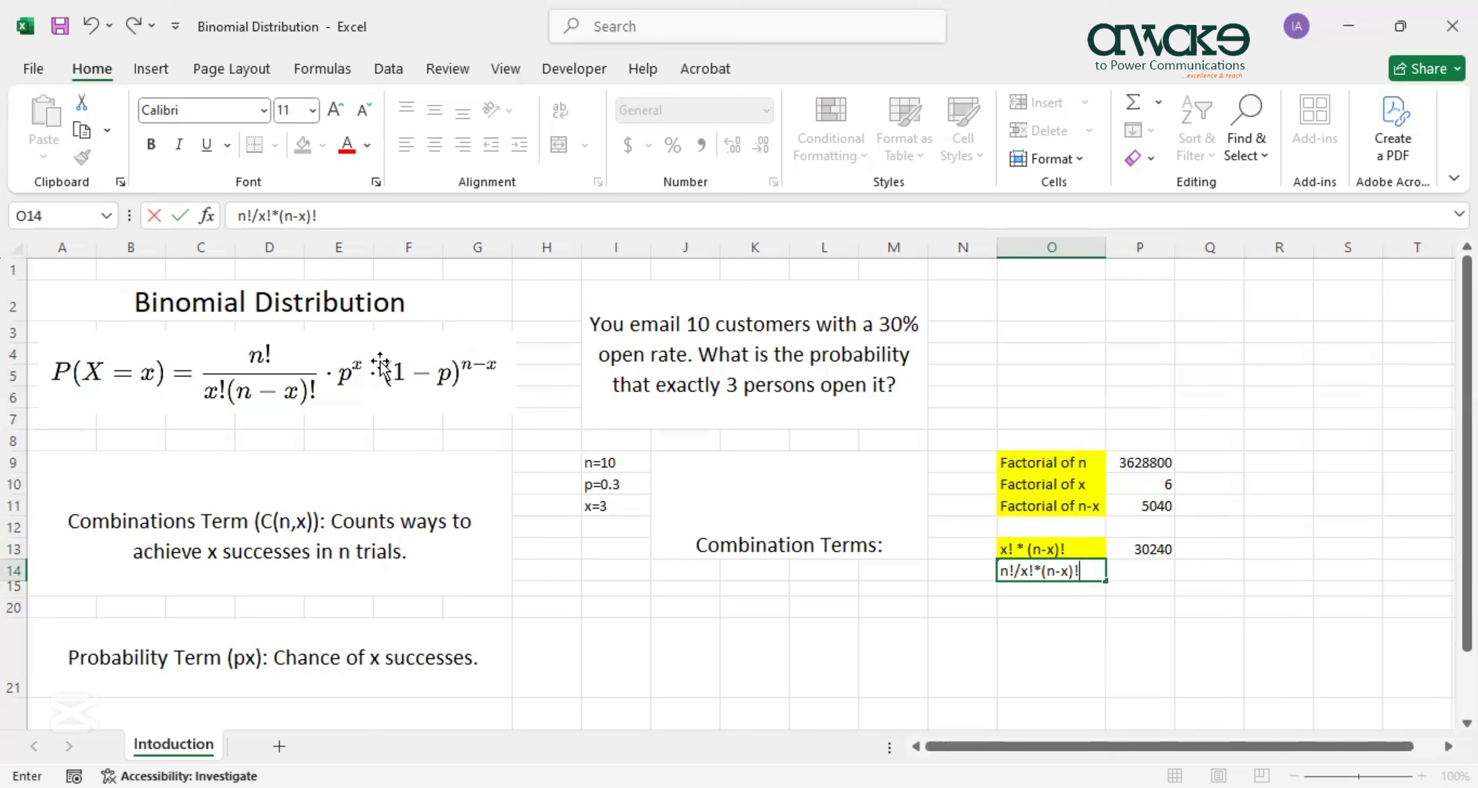
pyautogui.click(1060, 610)
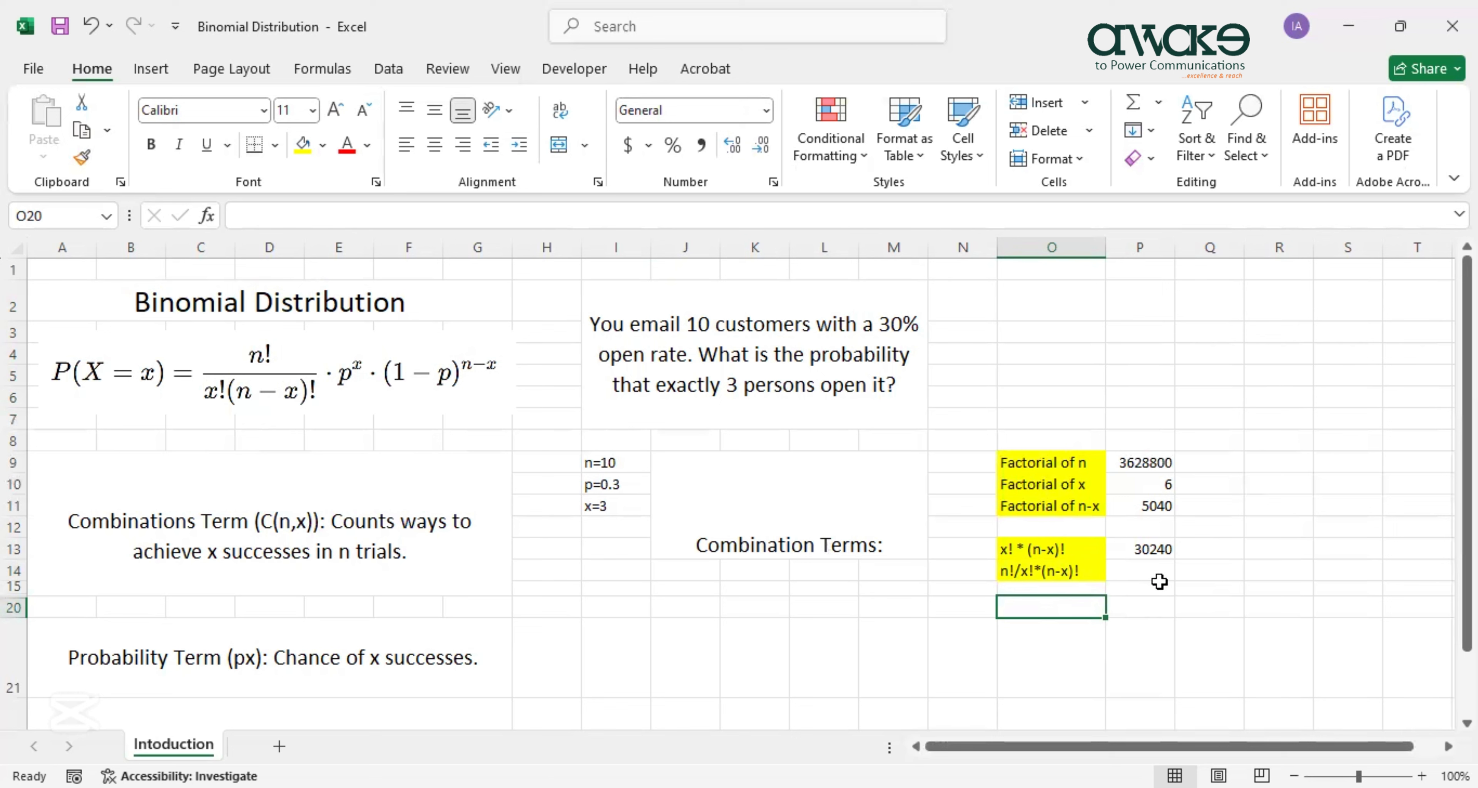
pyautogui.click(1156, 569)
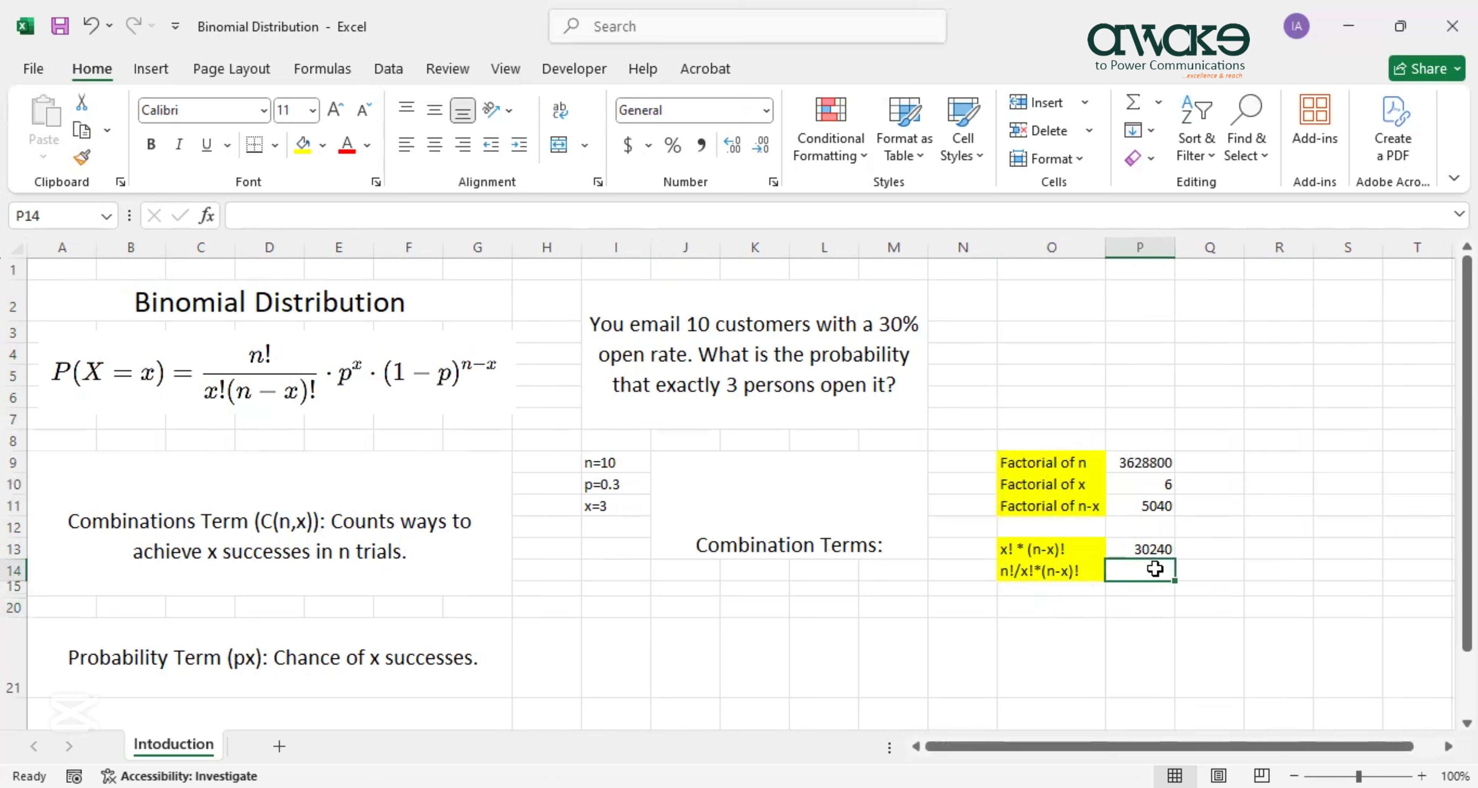
pyautogui.write('=')
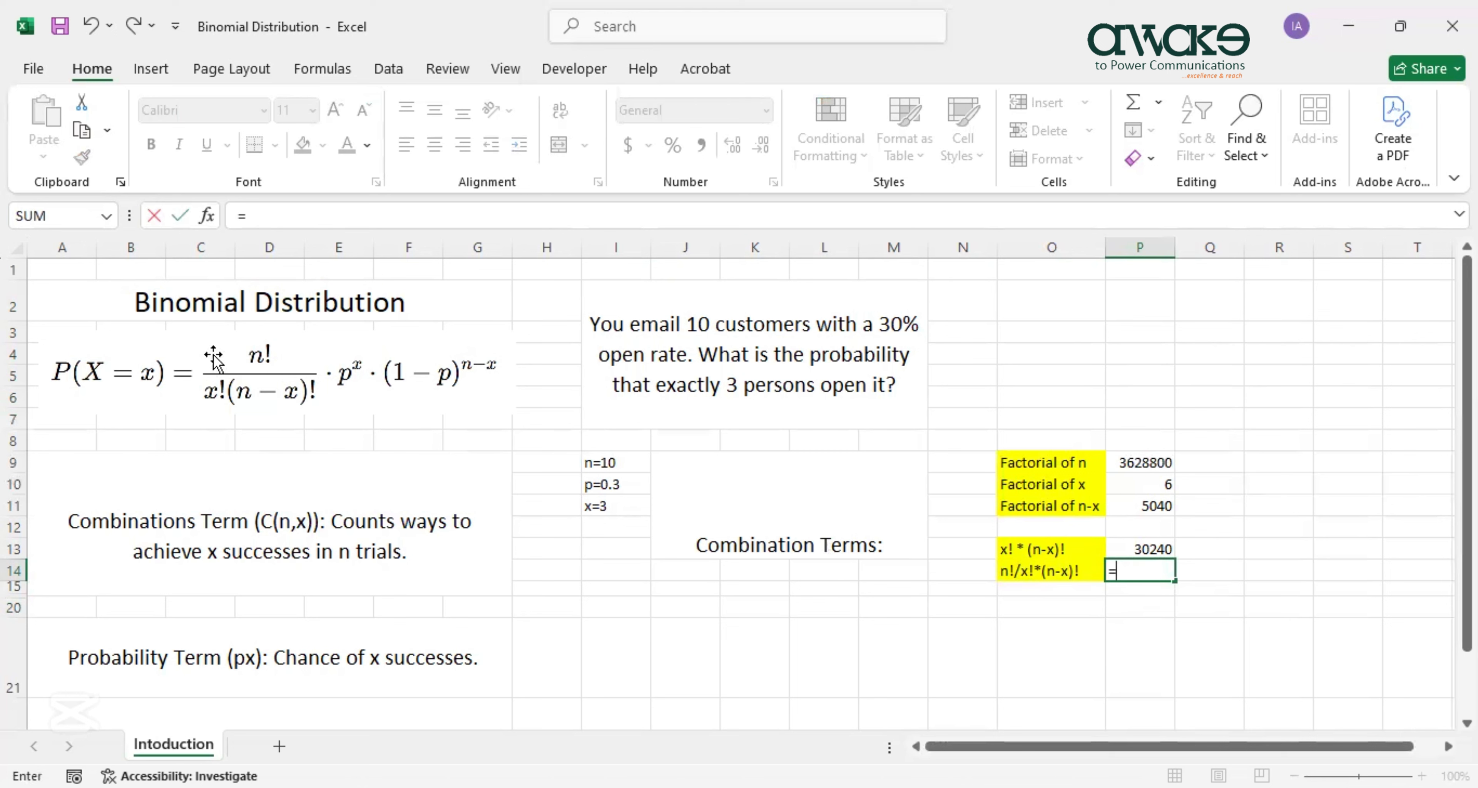
pyautogui.click(1155, 462)
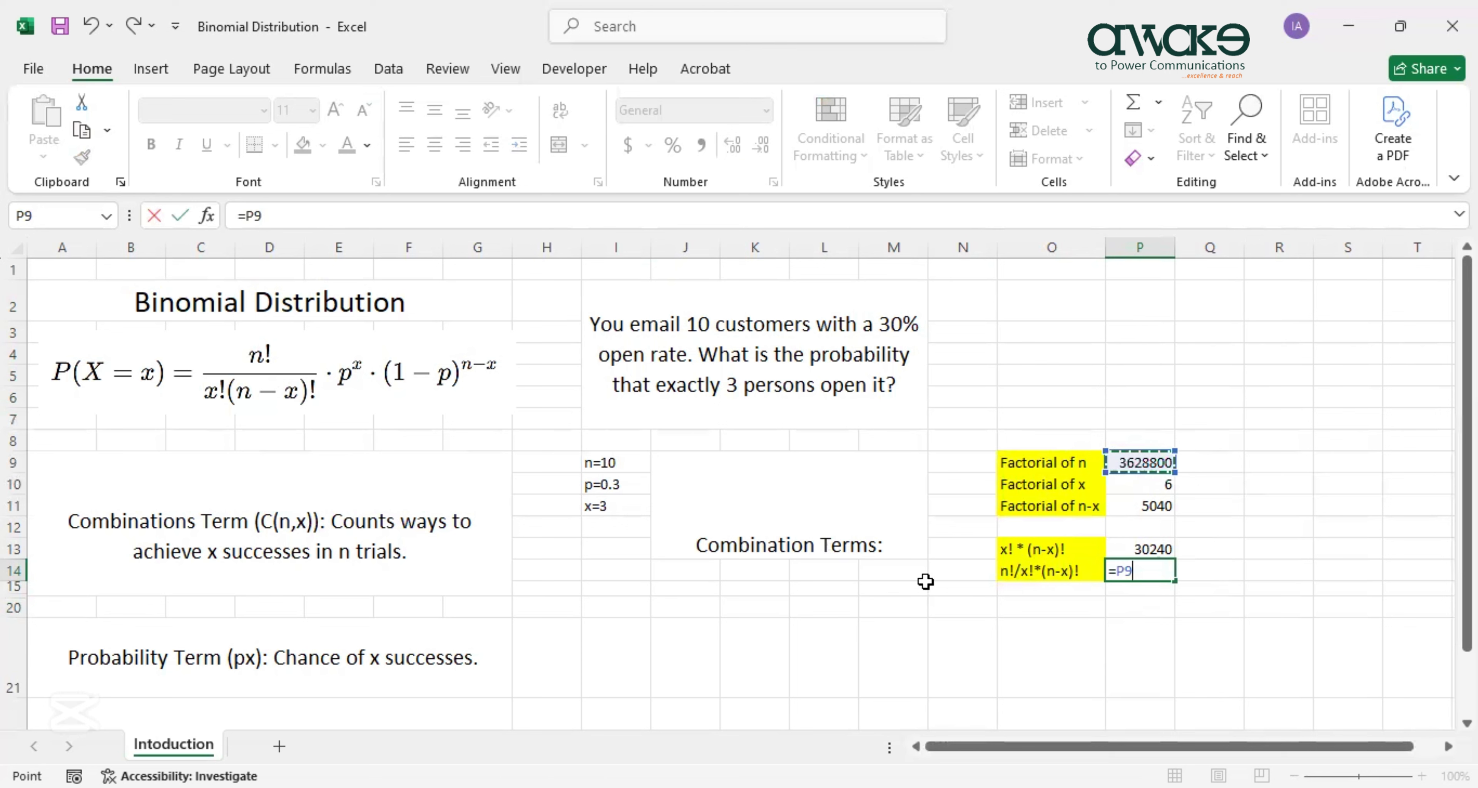
pyautogui.write('/')
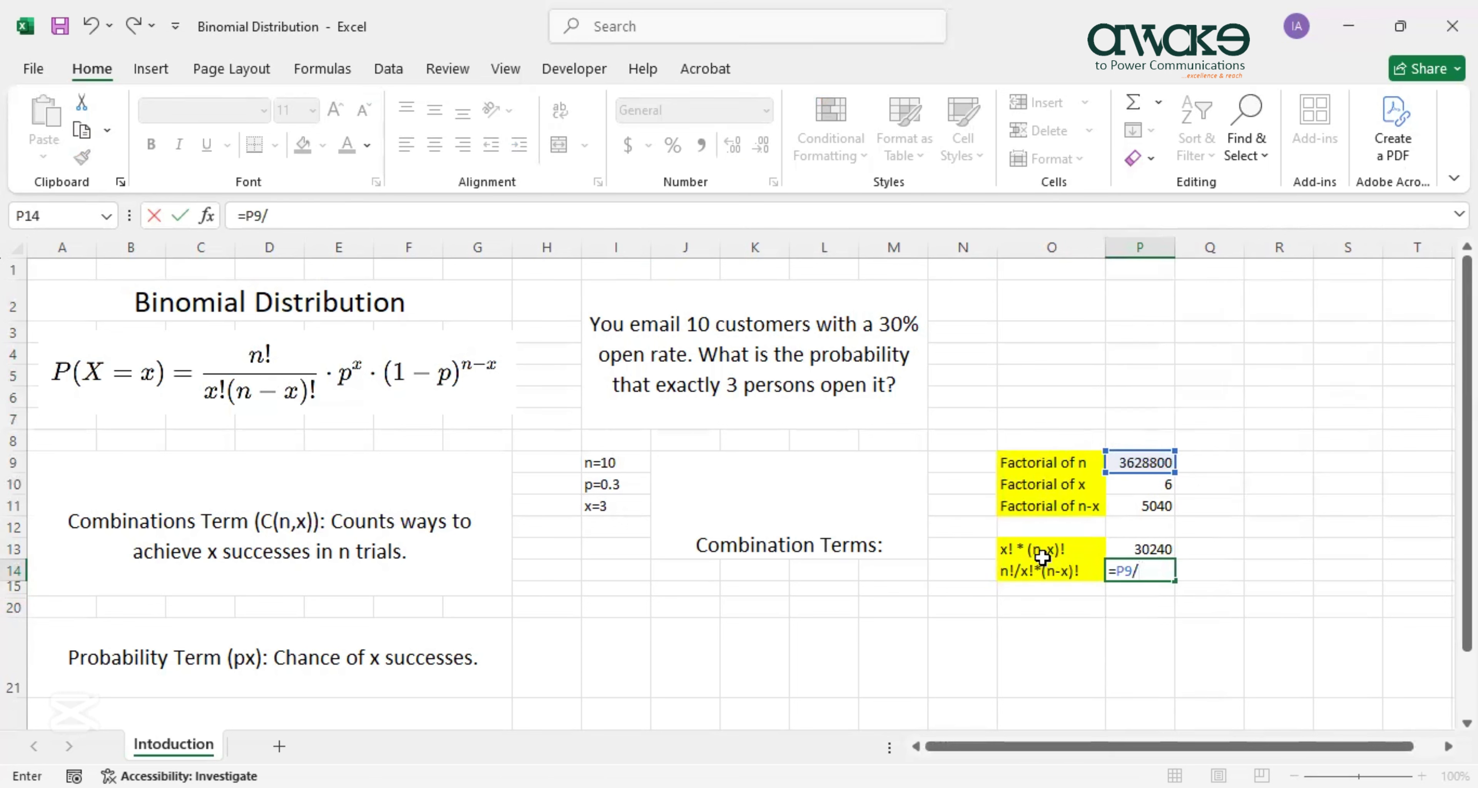
pyautogui.click(1157, 551)
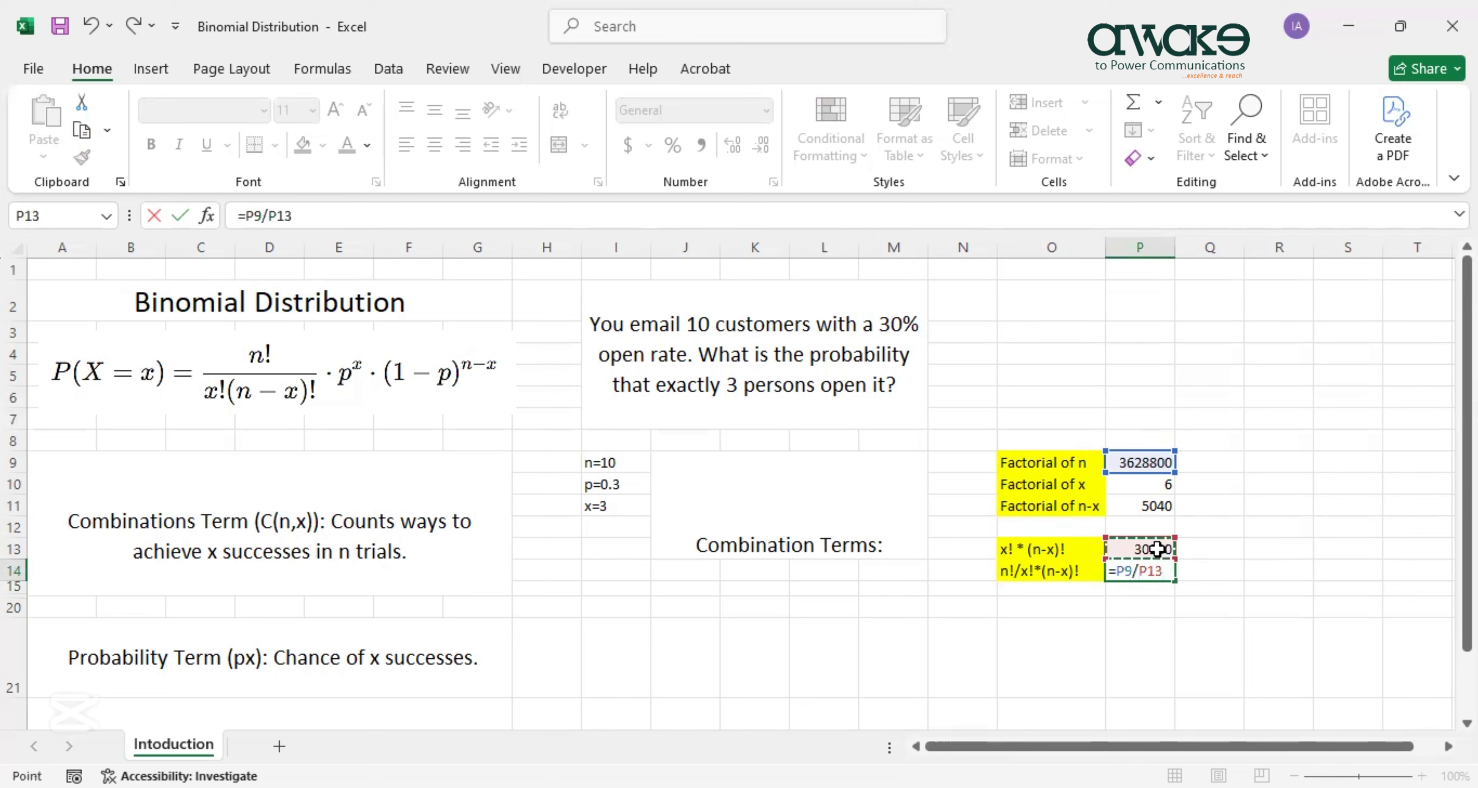
pyautogui.press('Return')
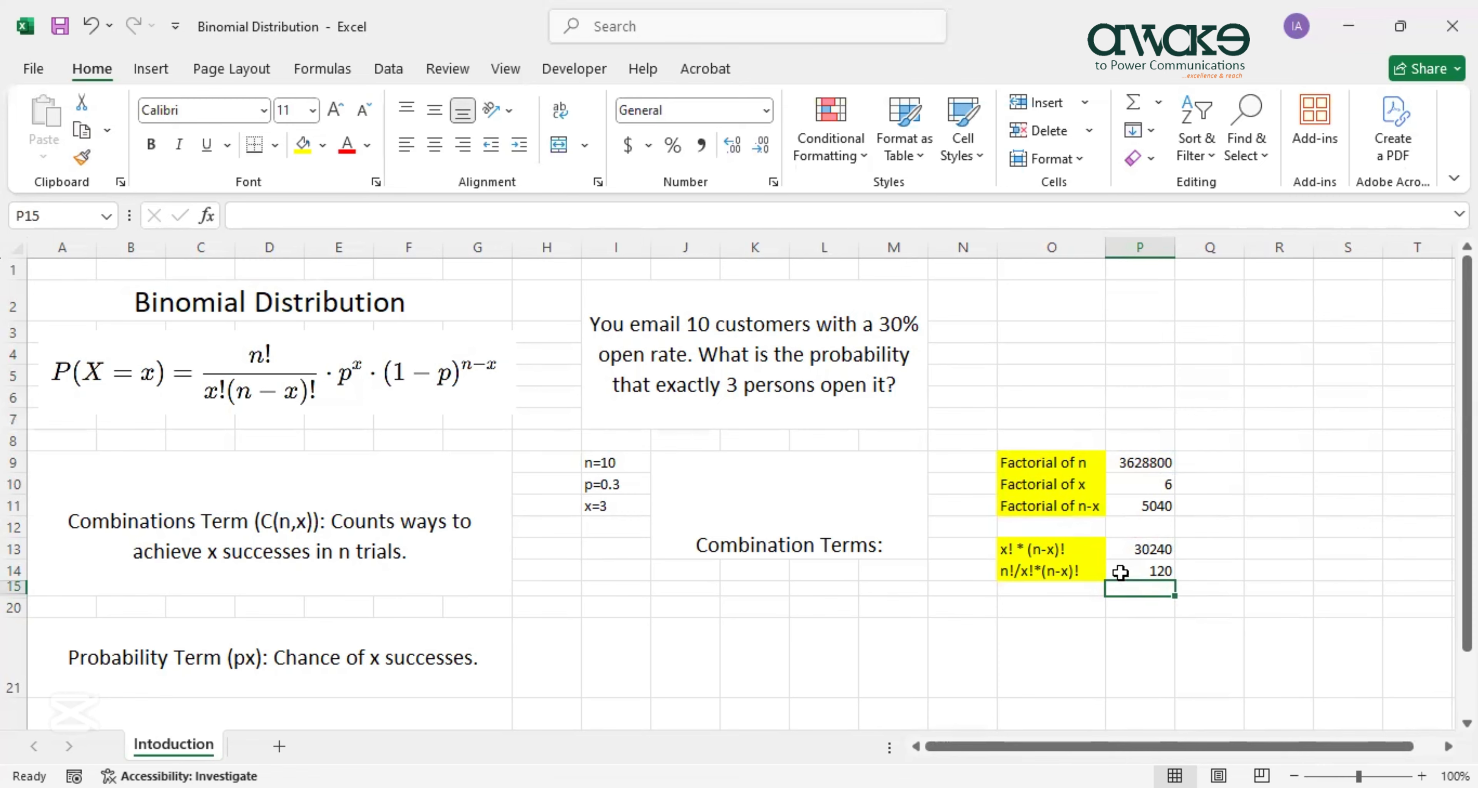
pyautogui.keyDown('ctrl'); pyautogui.scroll(2, 1120, 572); pyautogui.keyUp('ctrl')
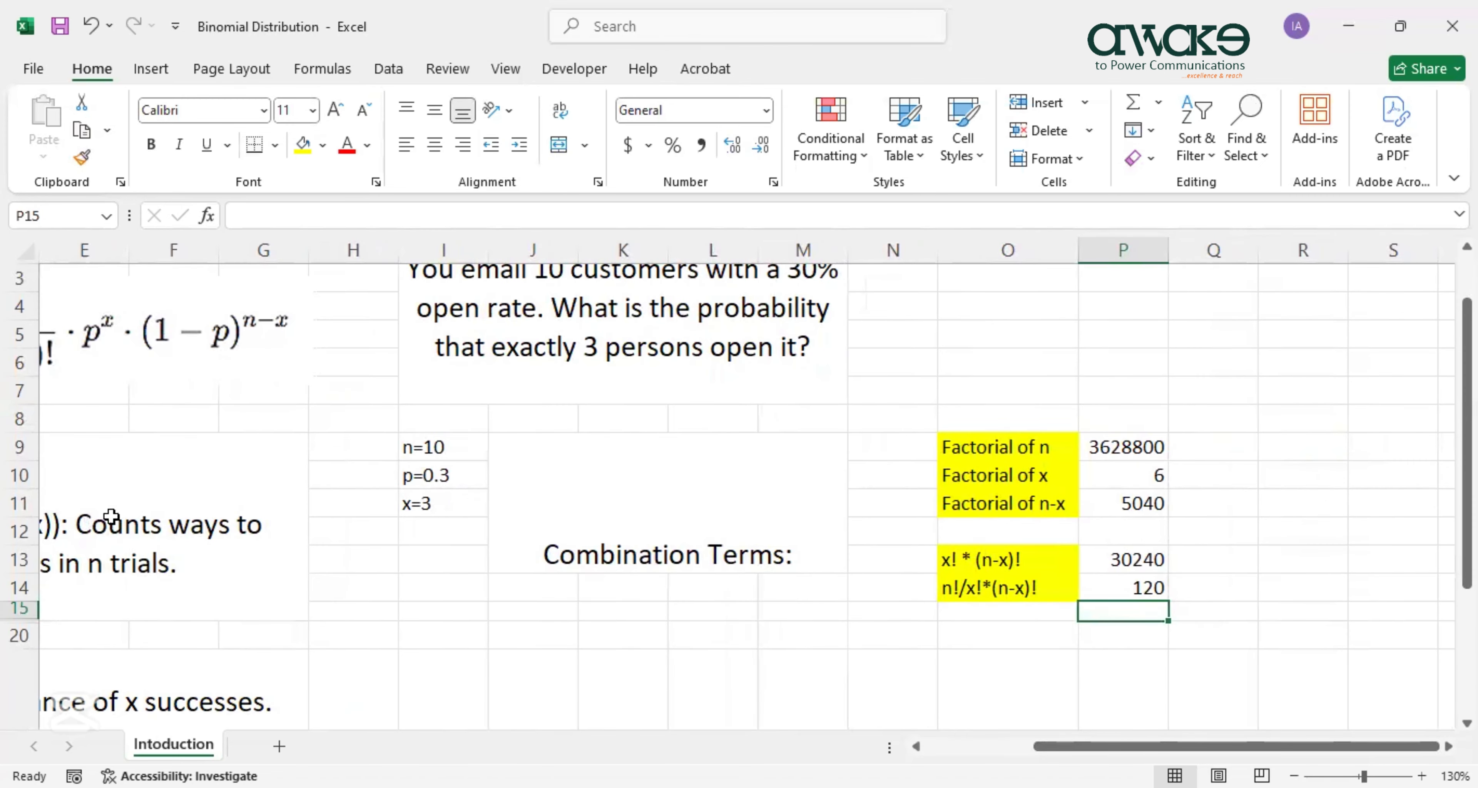
pyautogui.moveTo(1056, 751); pyautogui.dragTo(944, 751)
pyautogui.keyDown('ctrl'); pyautogui.scroll(-1, 270, 317); pyautogui.keyUp('ctrl')
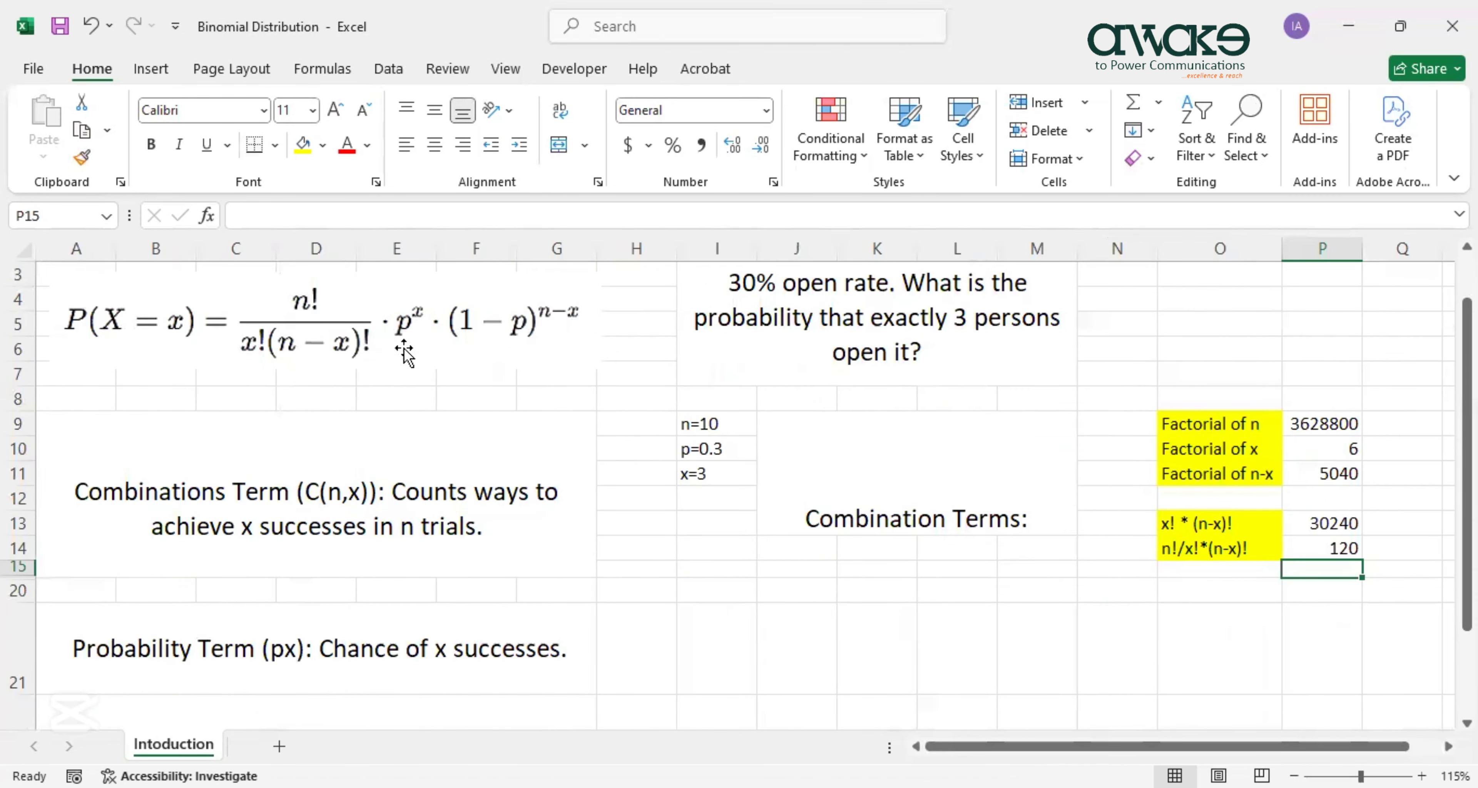
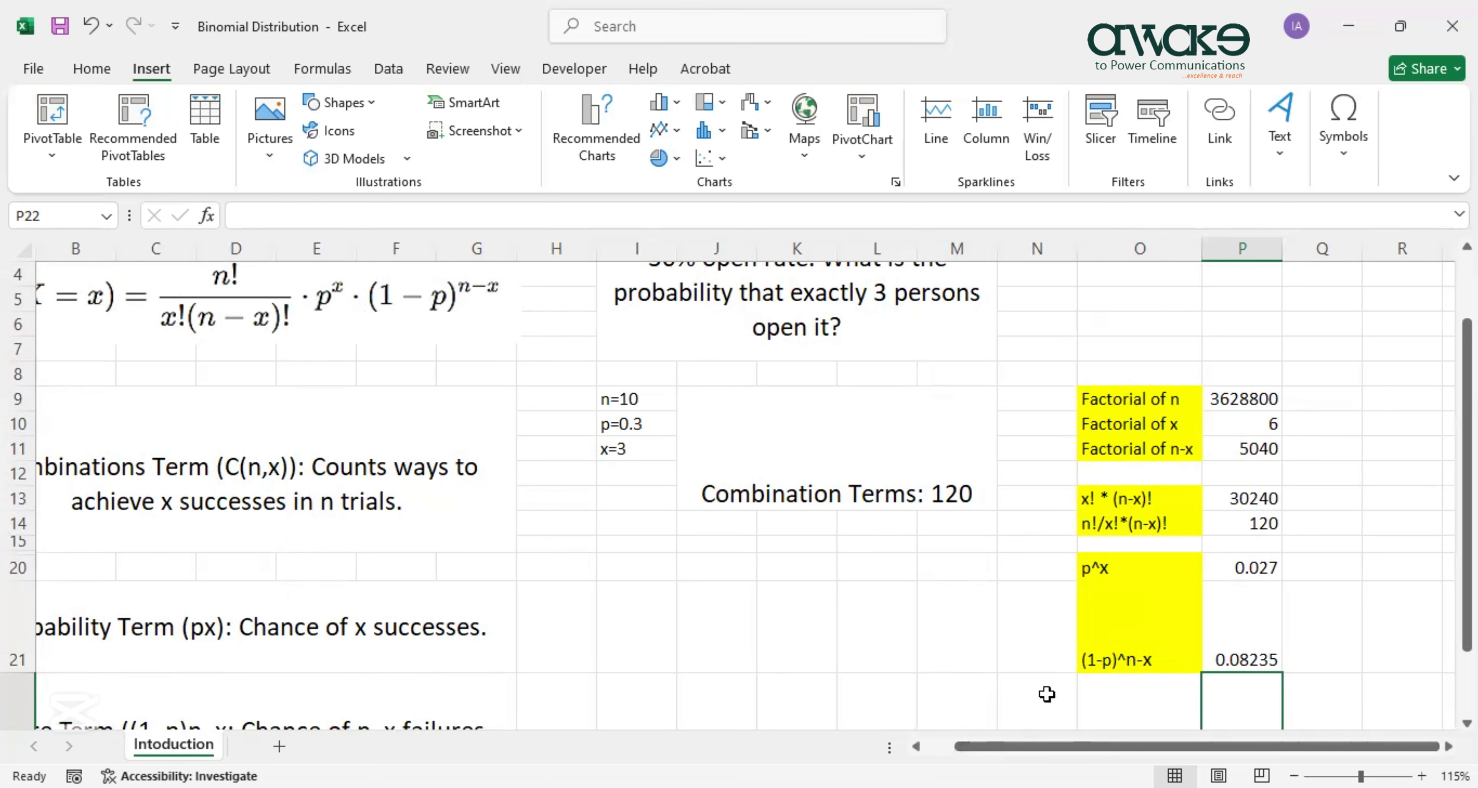
# Scroll down the worksheet below the p^x and (1-p)^n-x results.
pyautogui.scroll(-1, 1047, 694)
# Label O22 'Binomial Distribution' and autofit column O to fit the label.
pyautogui.click(1123, 654)
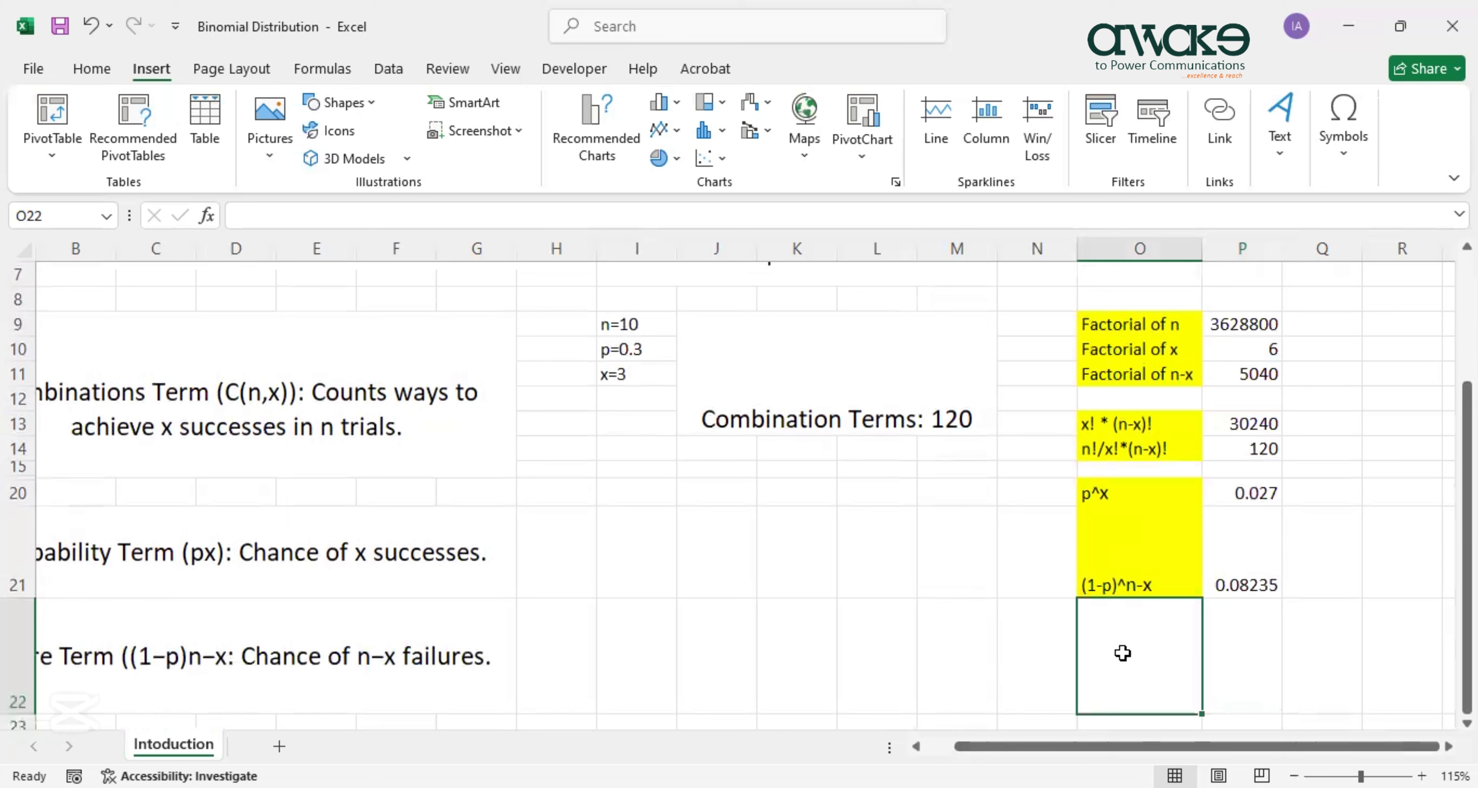
pyautogui.write('Binomial')
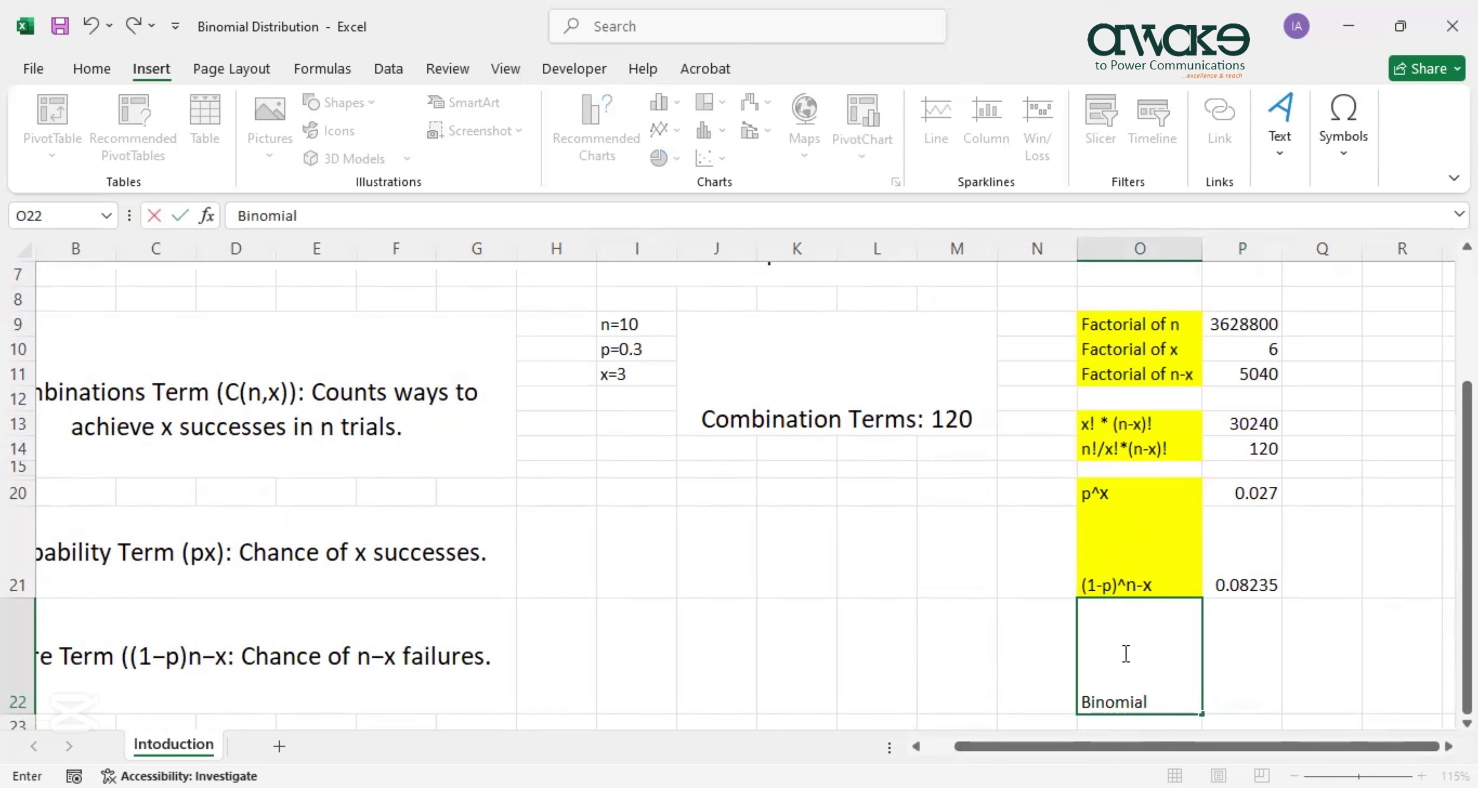
pyautogui.write(' Distribution')
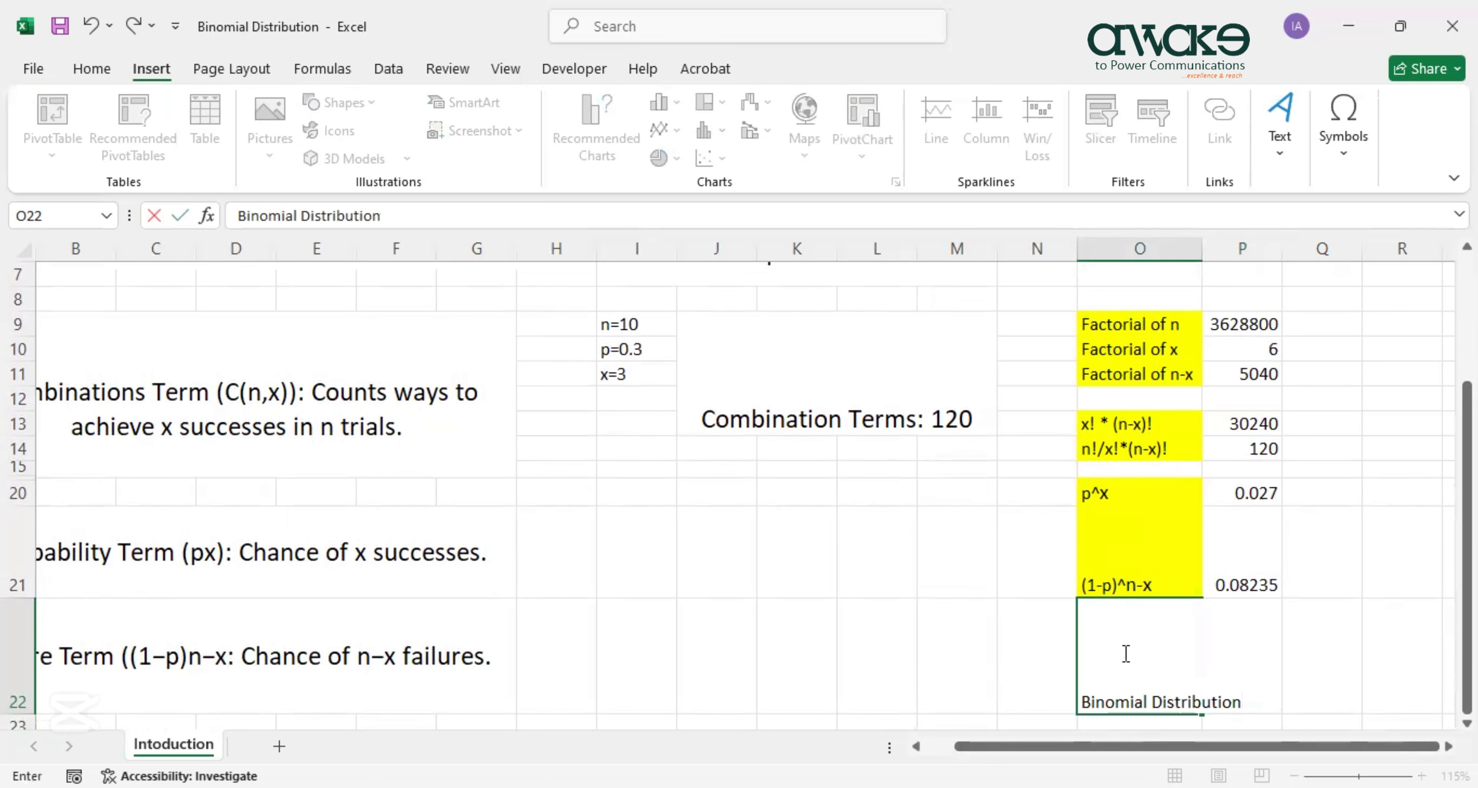
pyautogui.press('Tab')
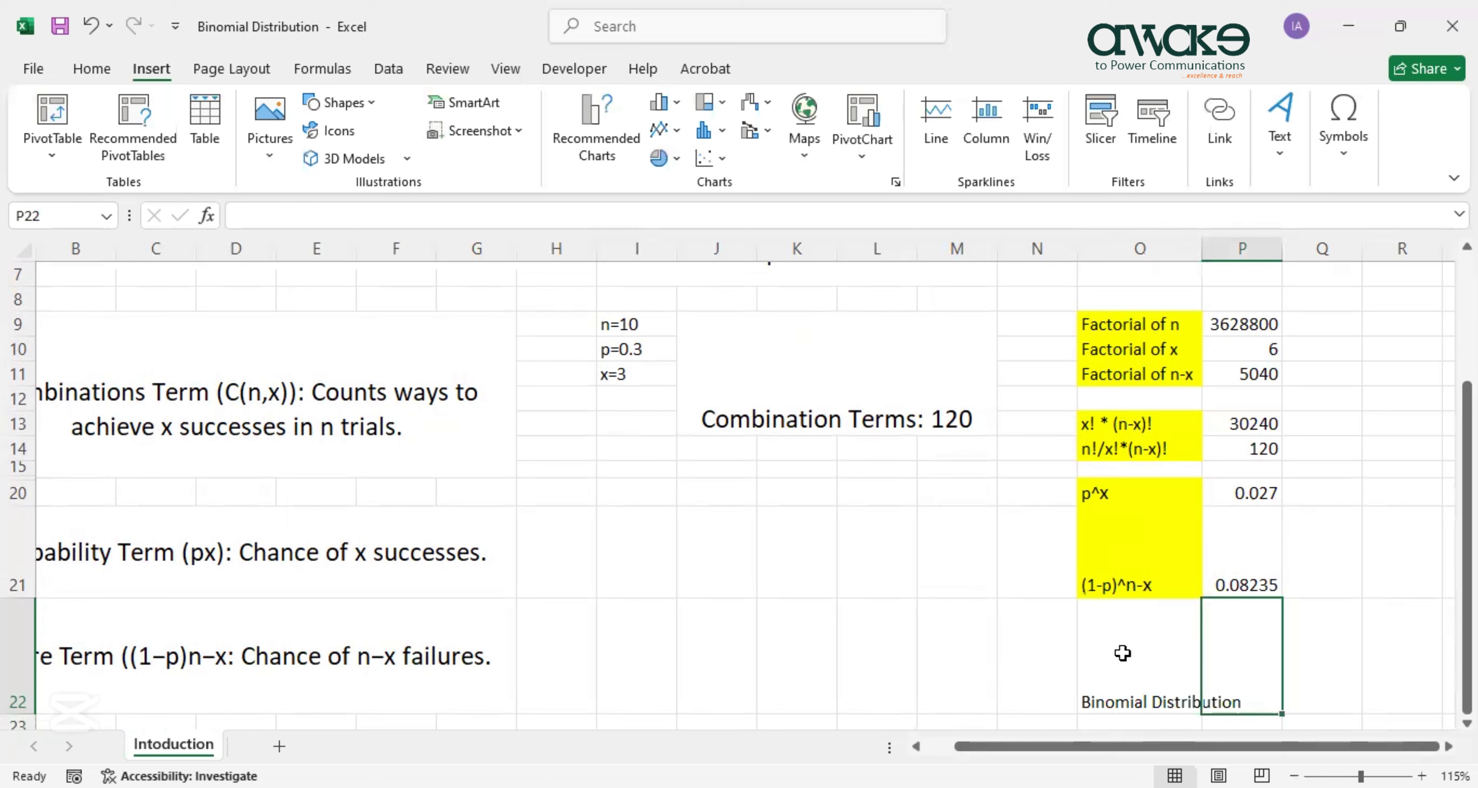
pyautogui.doubleClick(1201, 248)
# Enter =P14*P20*P21 in P22, giving the binomial probability 0.26683.
pyautogui.write('=')
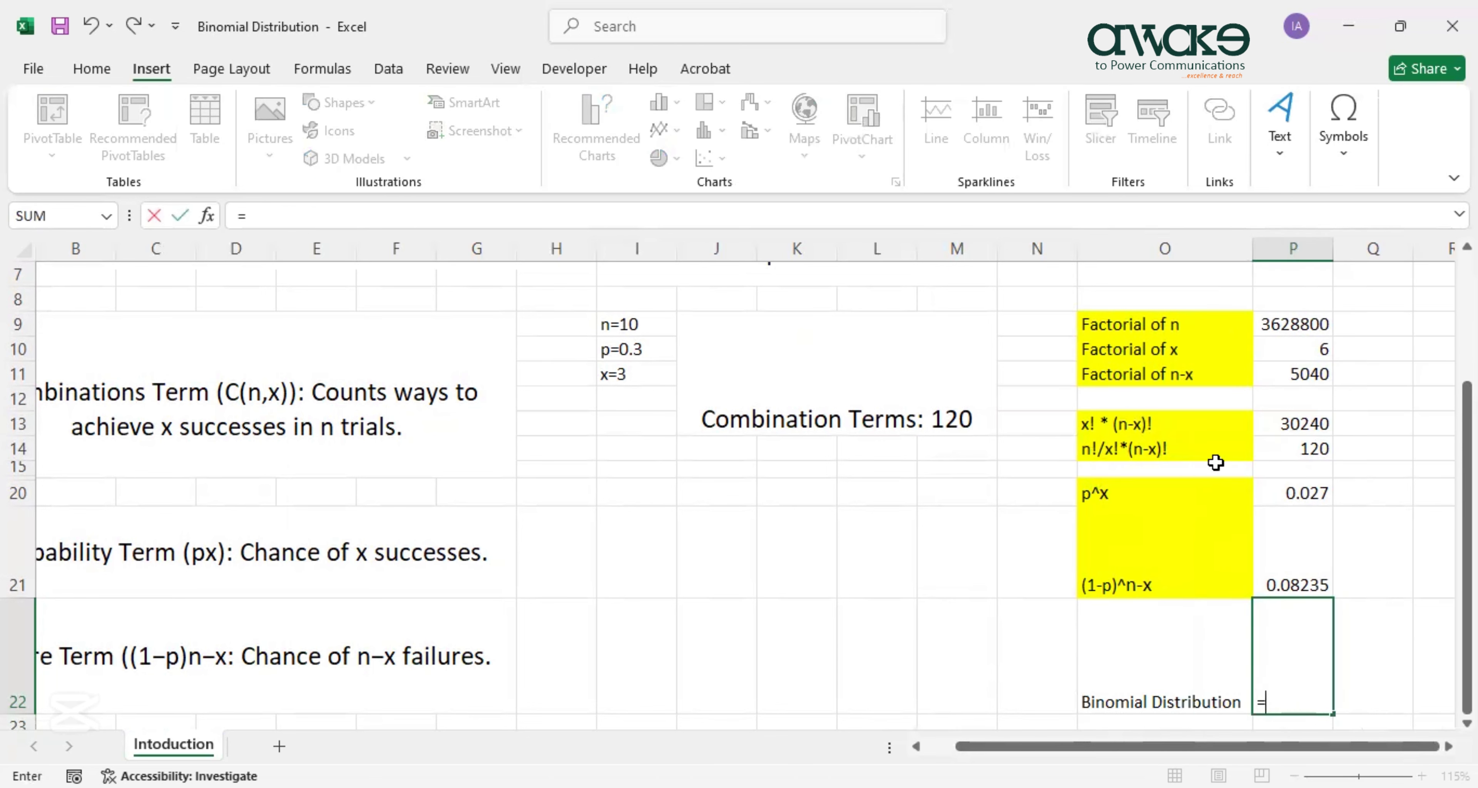
pyautogui.click(1312, 450)
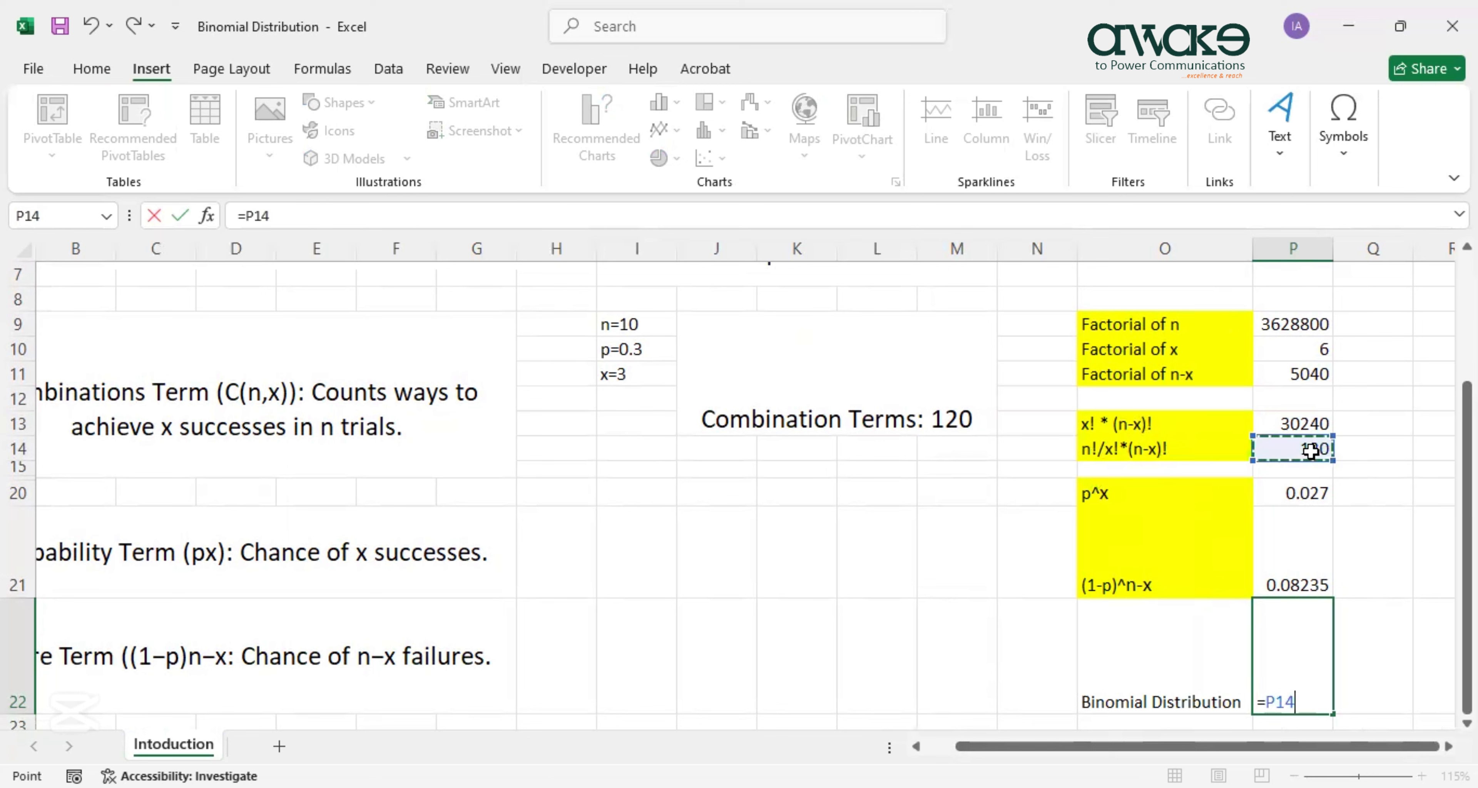
pyautogui.write('*')
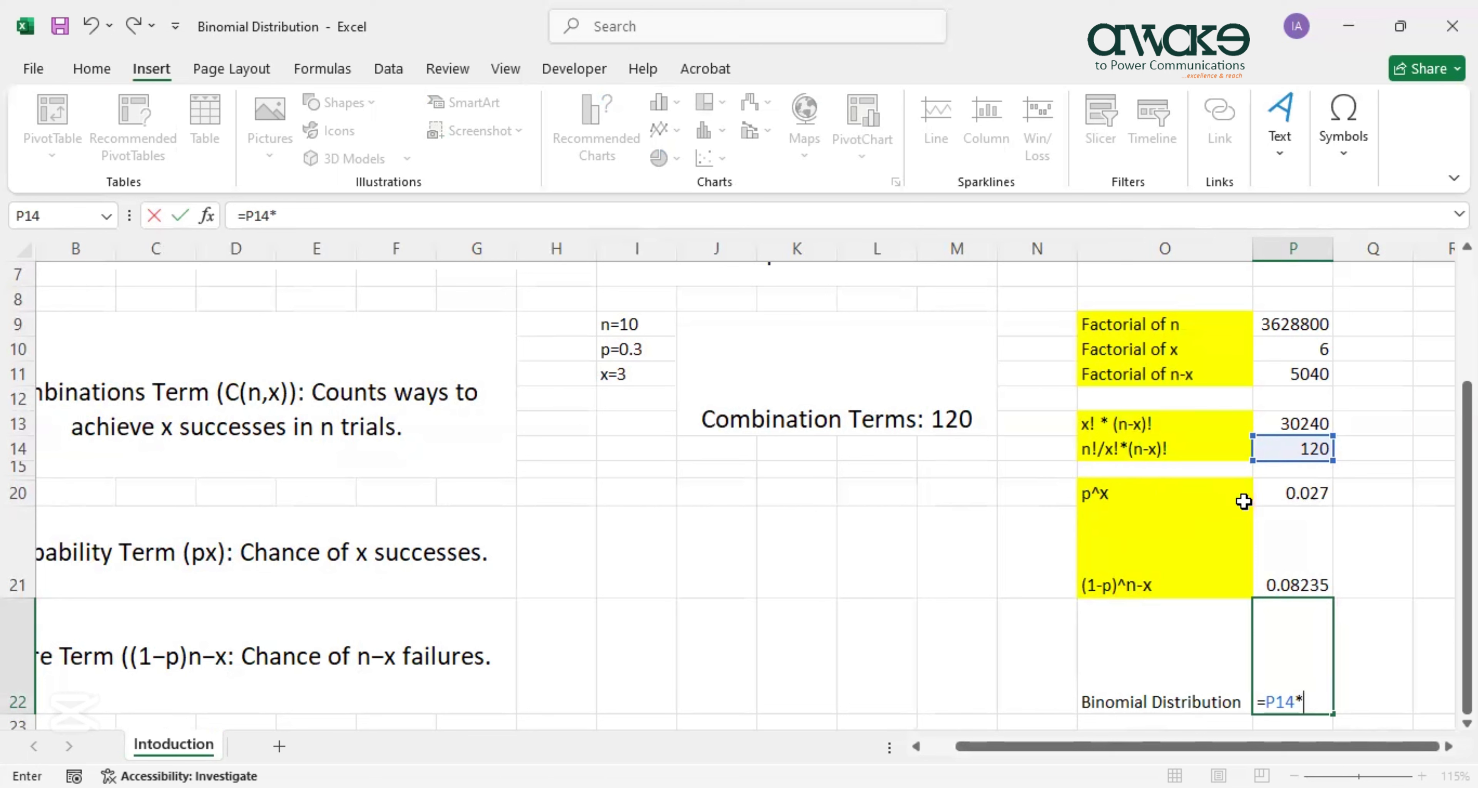
pyautogui.click(1290, 497)
pyautogui.write('*')
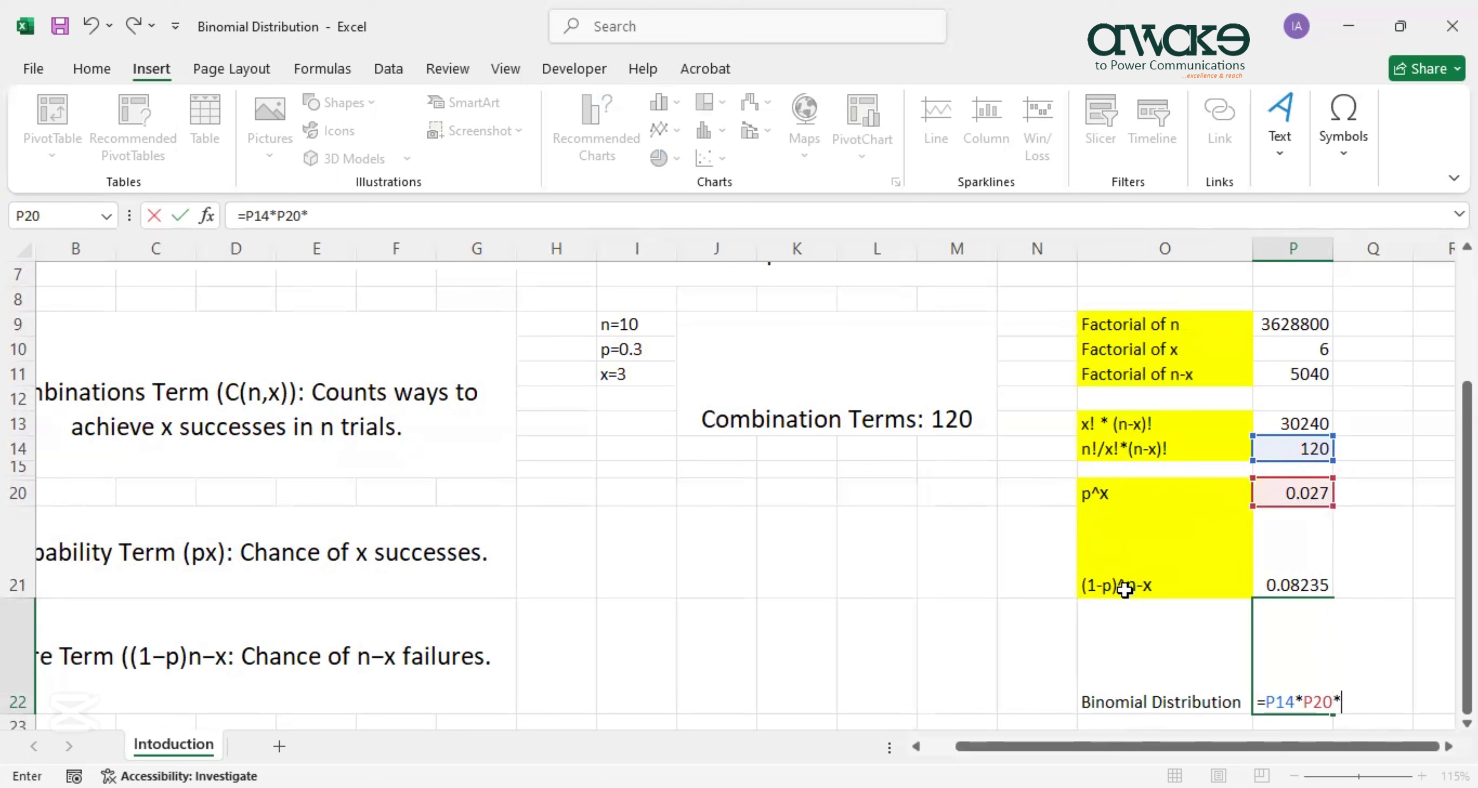
pyautogui.click(1308, 581)
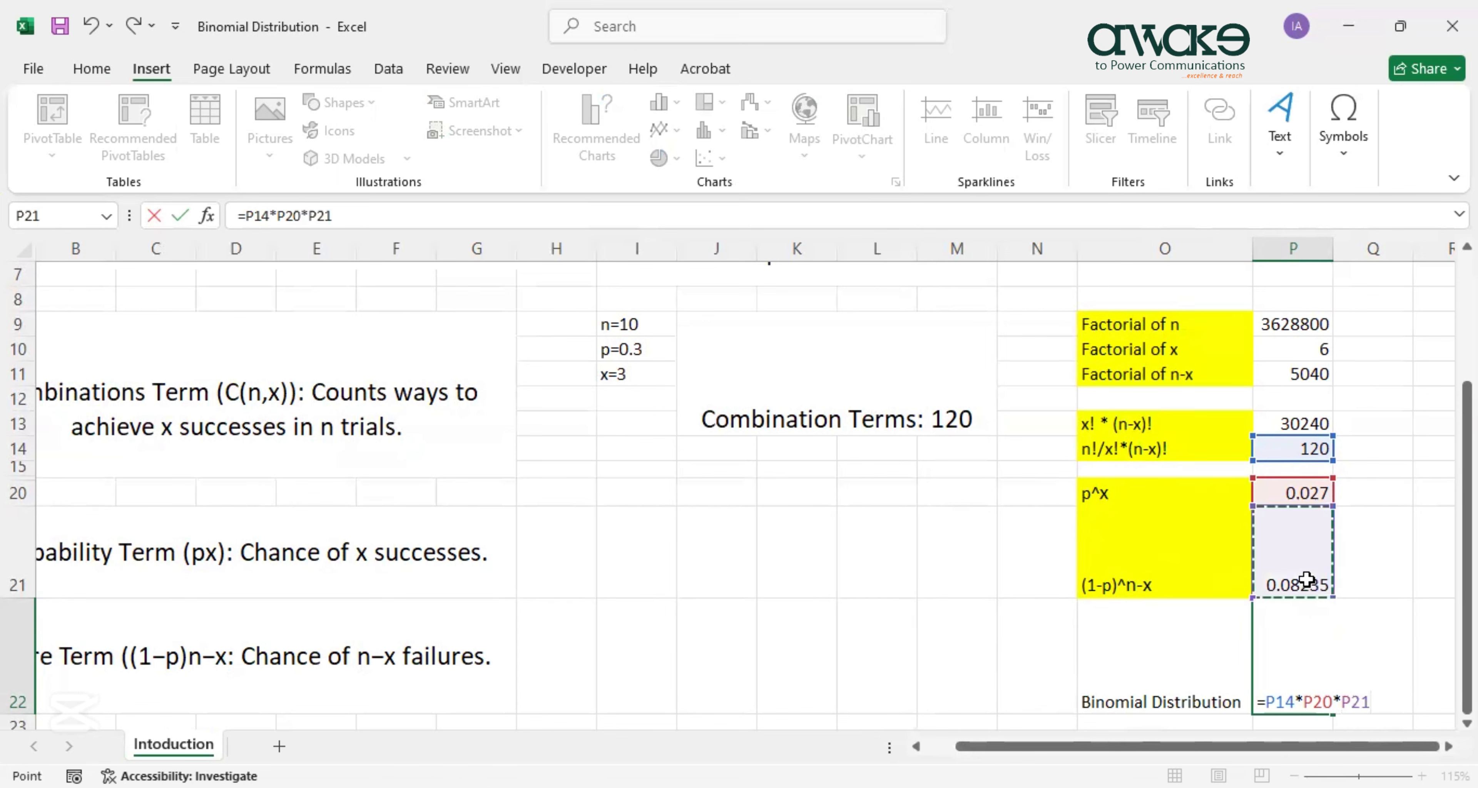
pyautogui.press('Return')
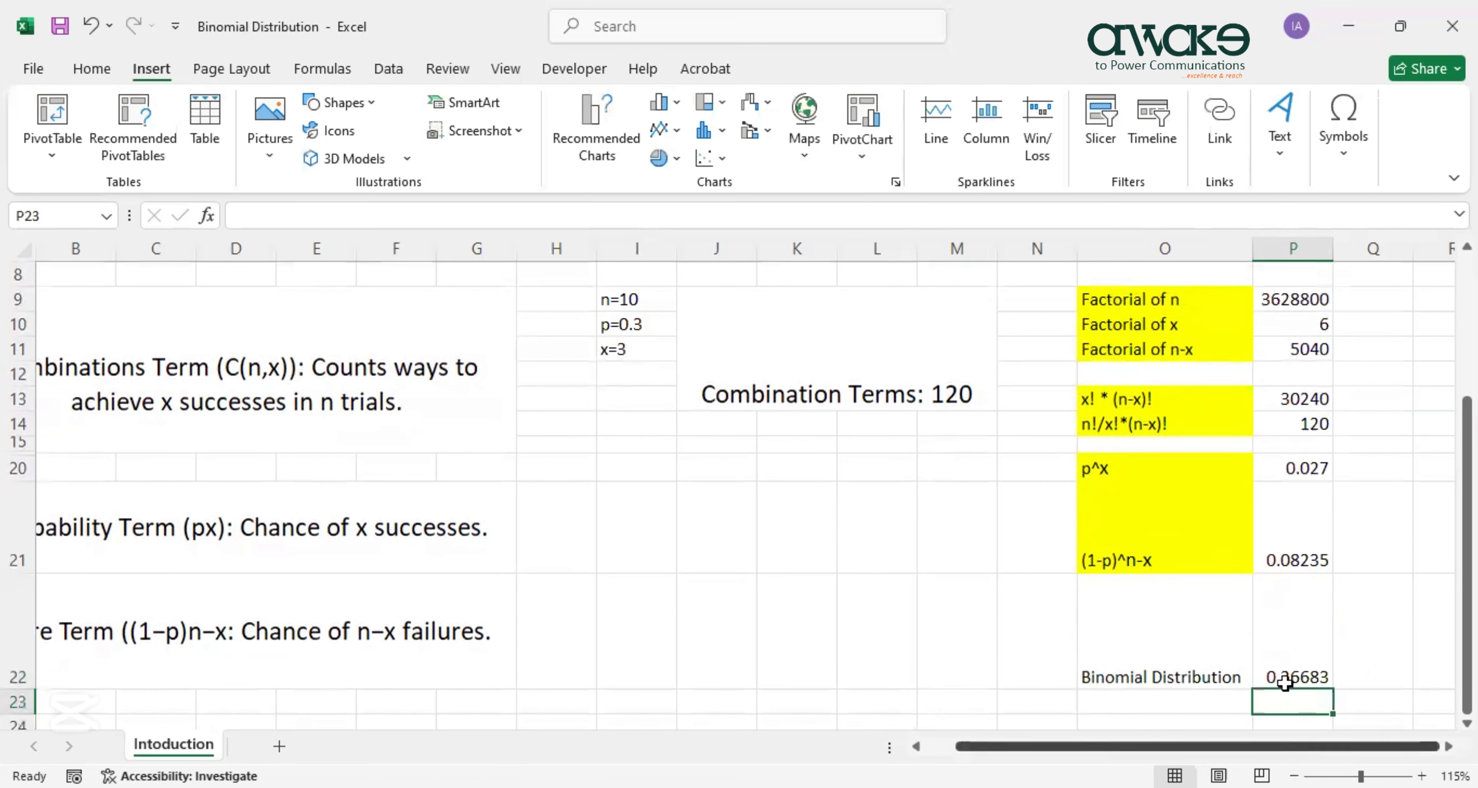
# Fill the Binomial Distribution label cell O22 yellow.
pyautogui.click(1194, 654)
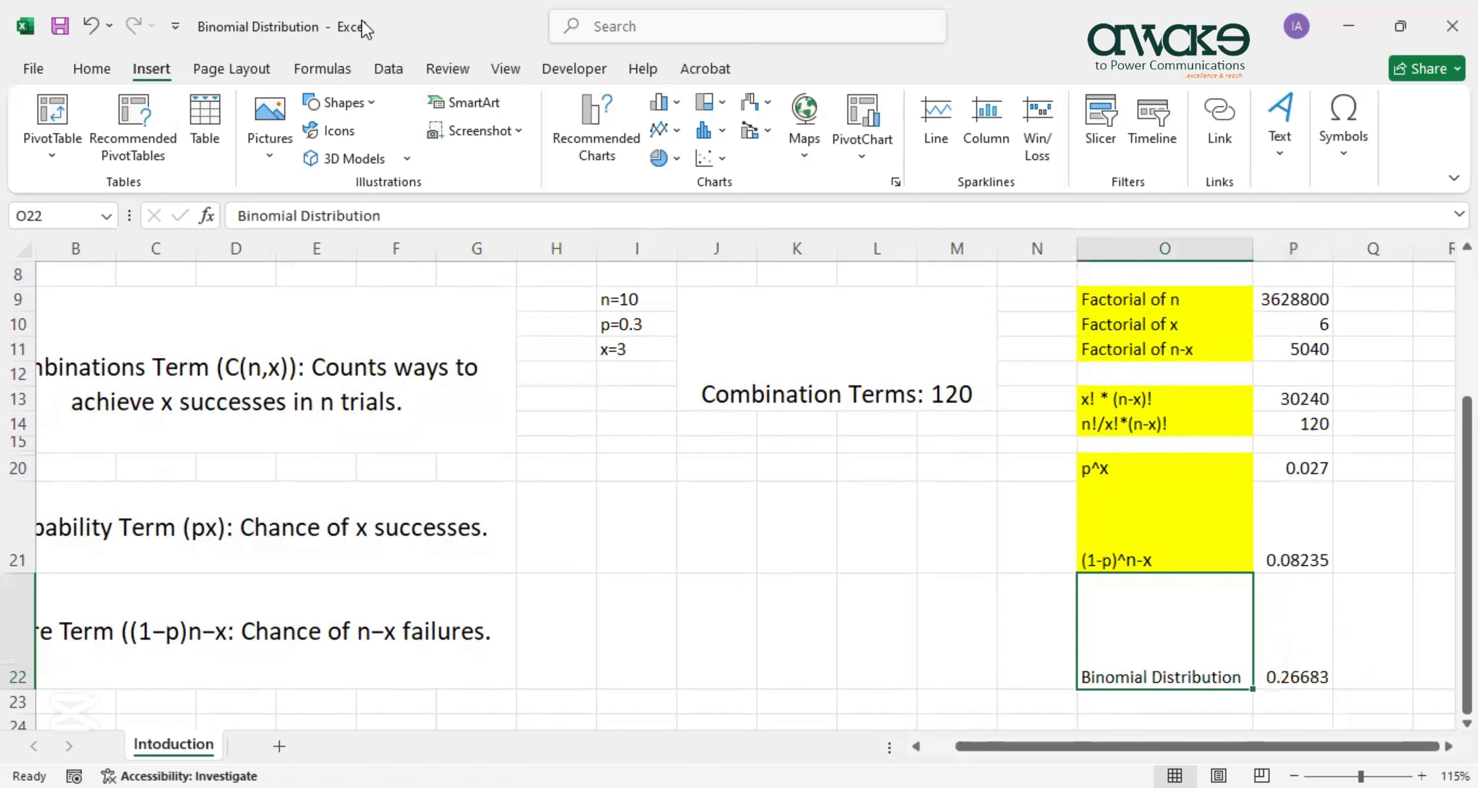
pyautogui.click(1122, 501)
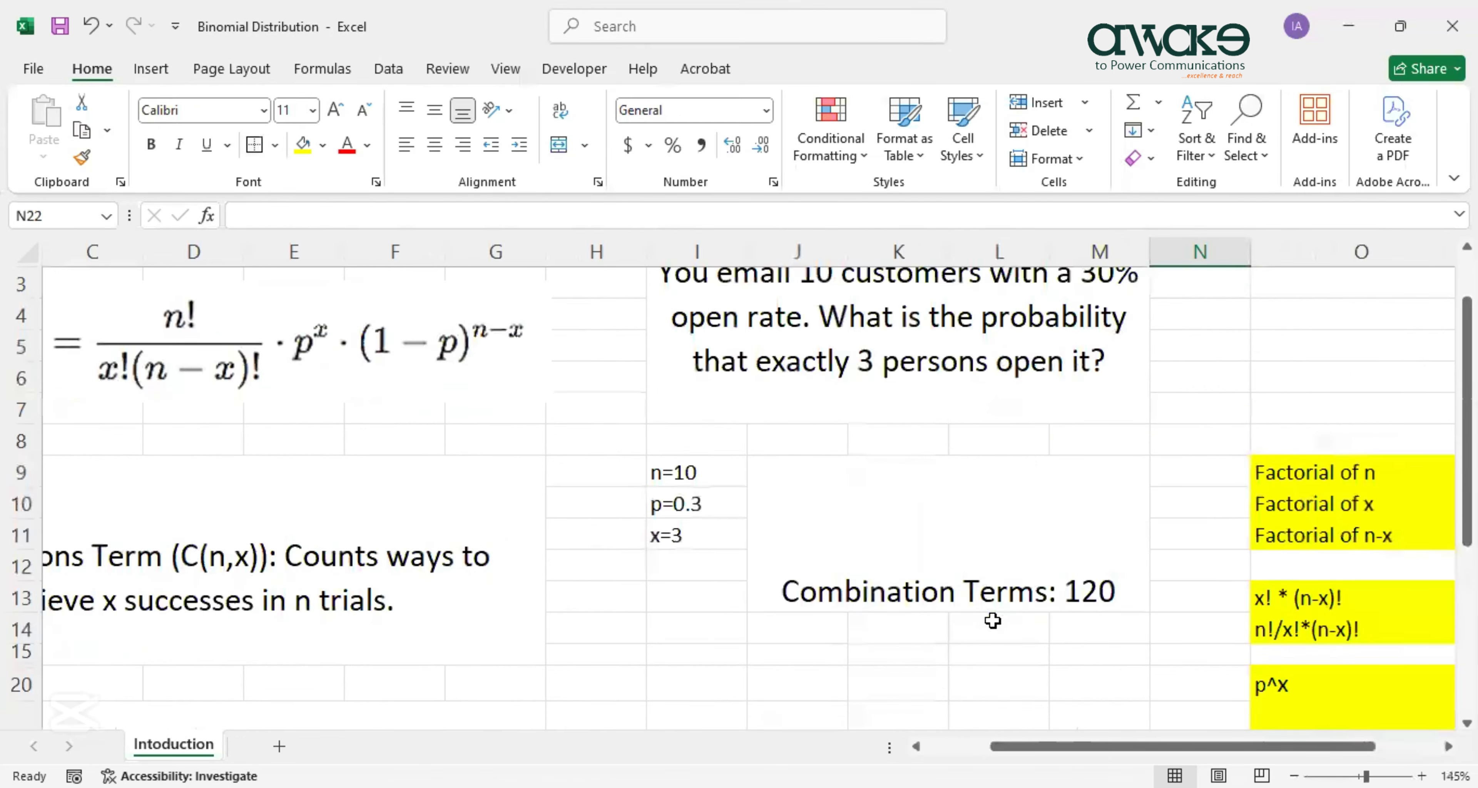
pyautogui.moveTo(1160, 749); pyautogui.dragTo(1222, 749)
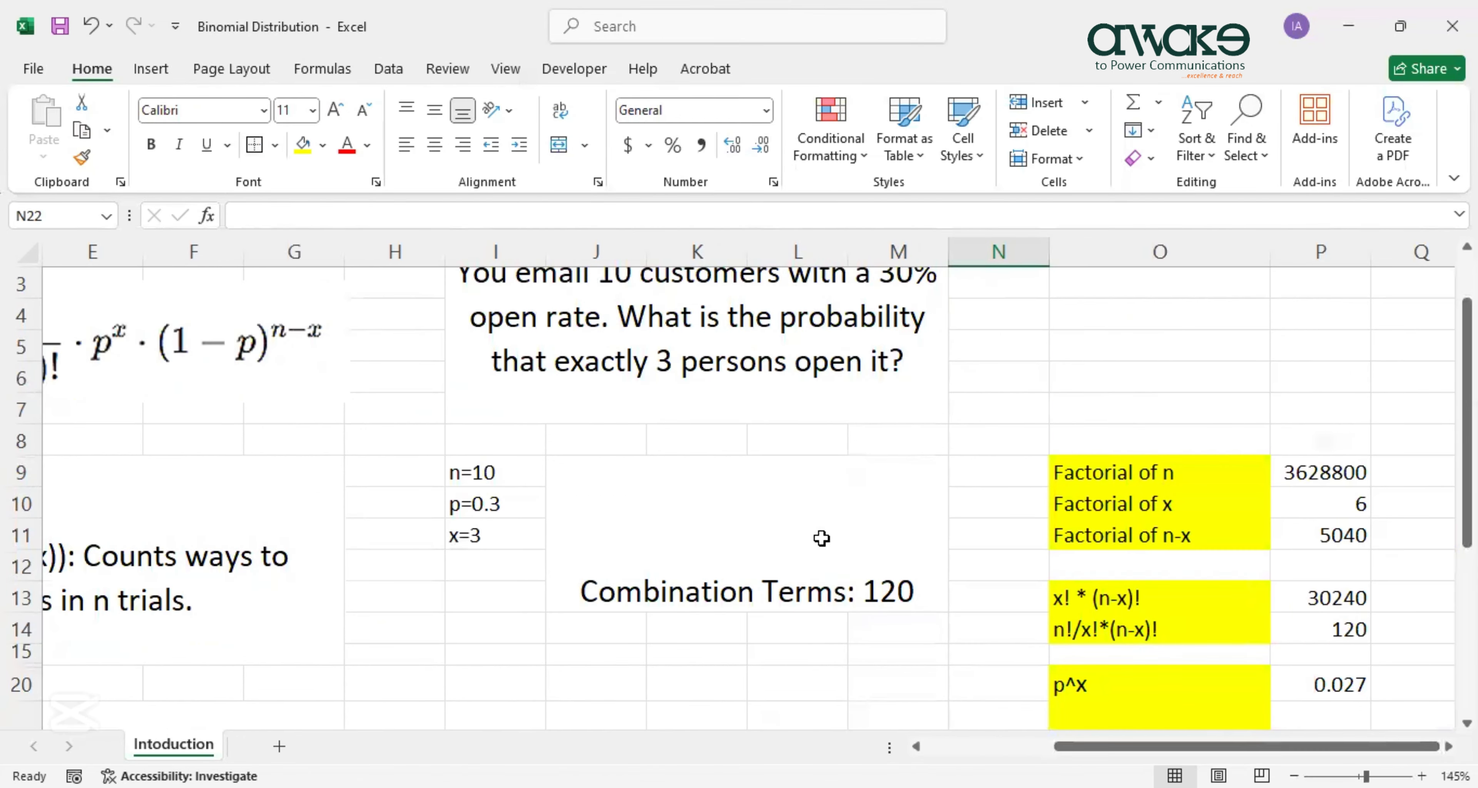
pyautogui.scroll(-2, 819, 536)
pyautogui.scroll(-1, 820, 536)
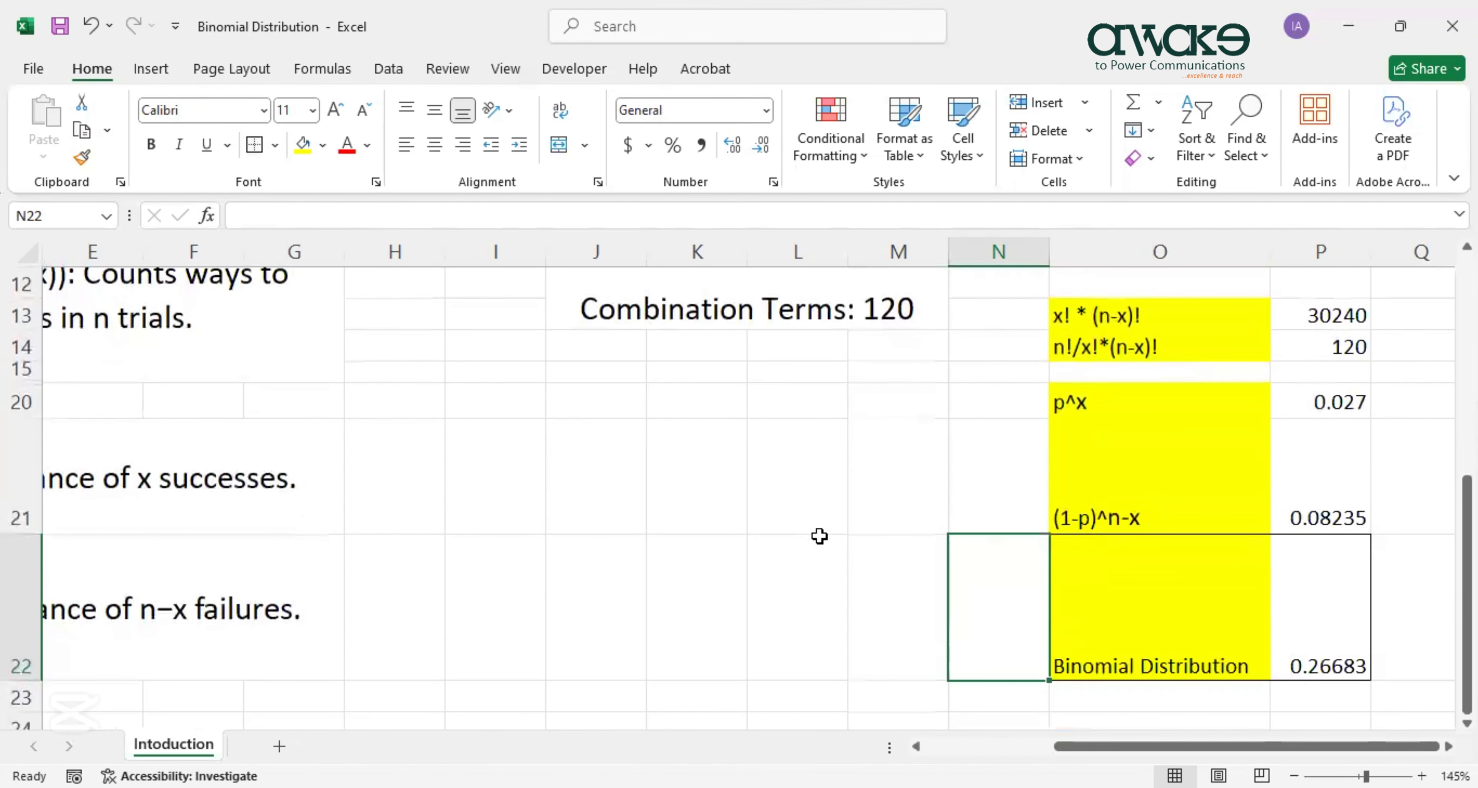
pyautogui.scroll(1, 820, 536)
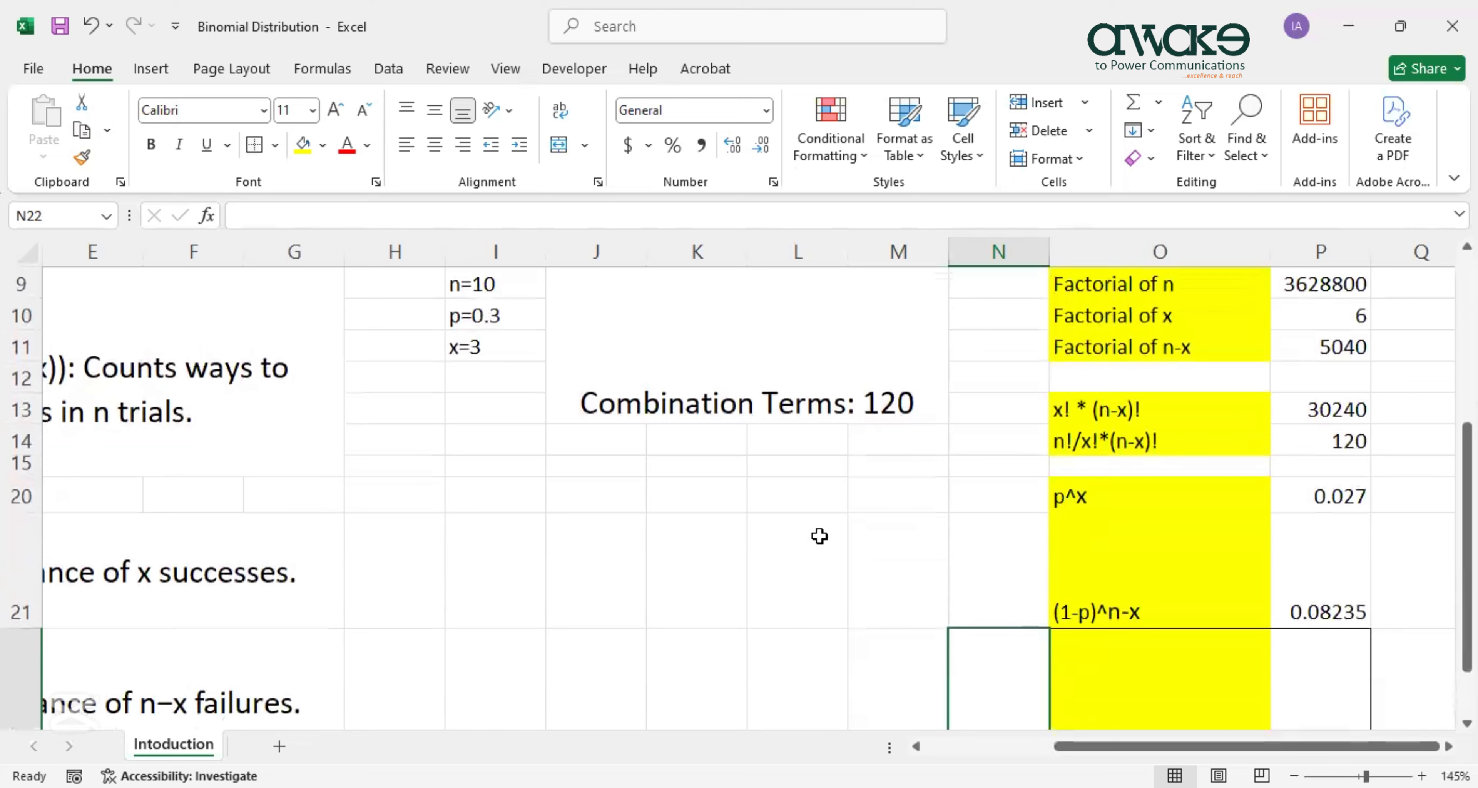
pyautogui.scroll(-1, 819, 536)
# Enter =BINOM.DIST(3,10,0.3,FALSE) in K22, returning 0.26683.
pyautogui.click(686, 582)
pyautogui.write('=Bin')
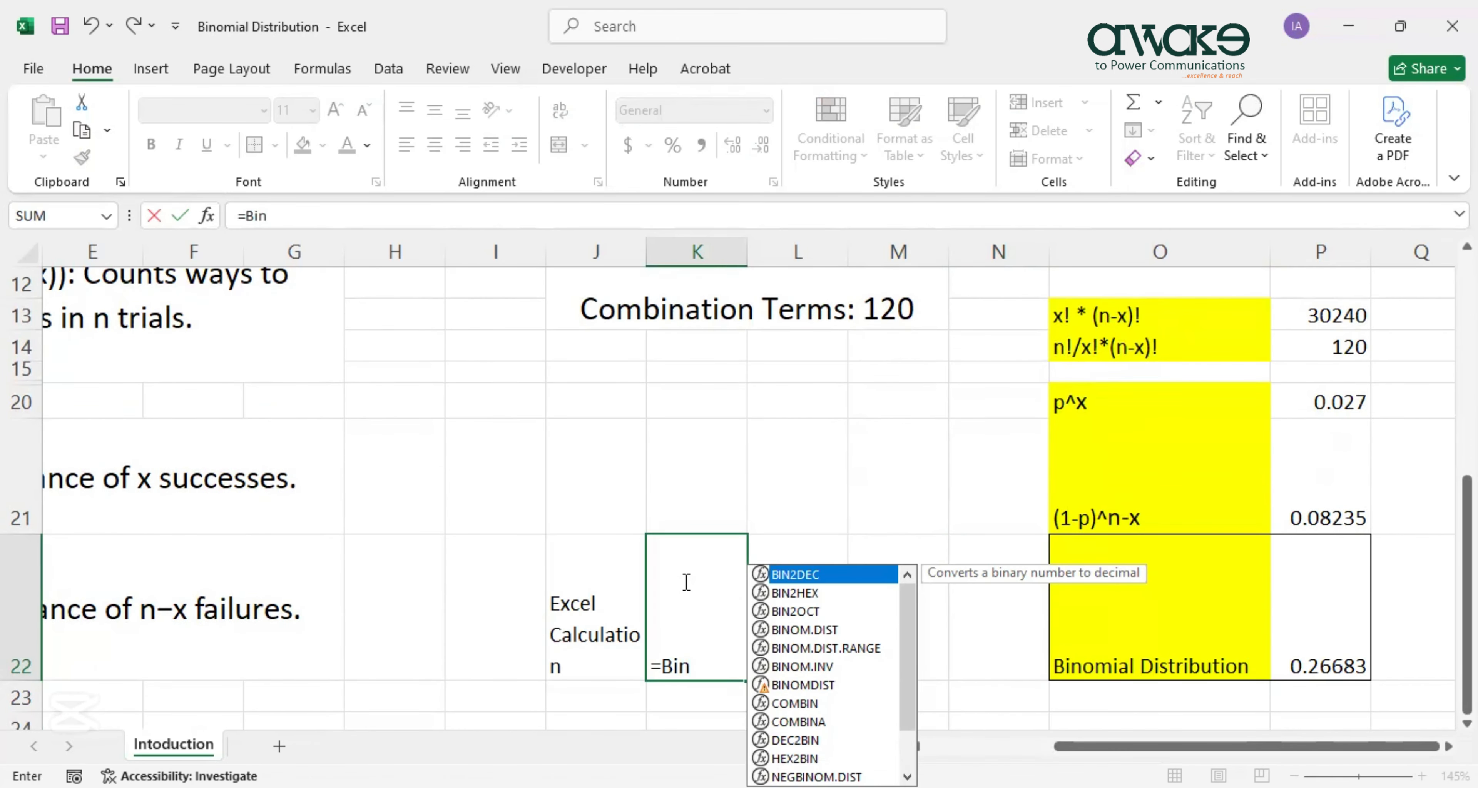
pyautogui.write('om')
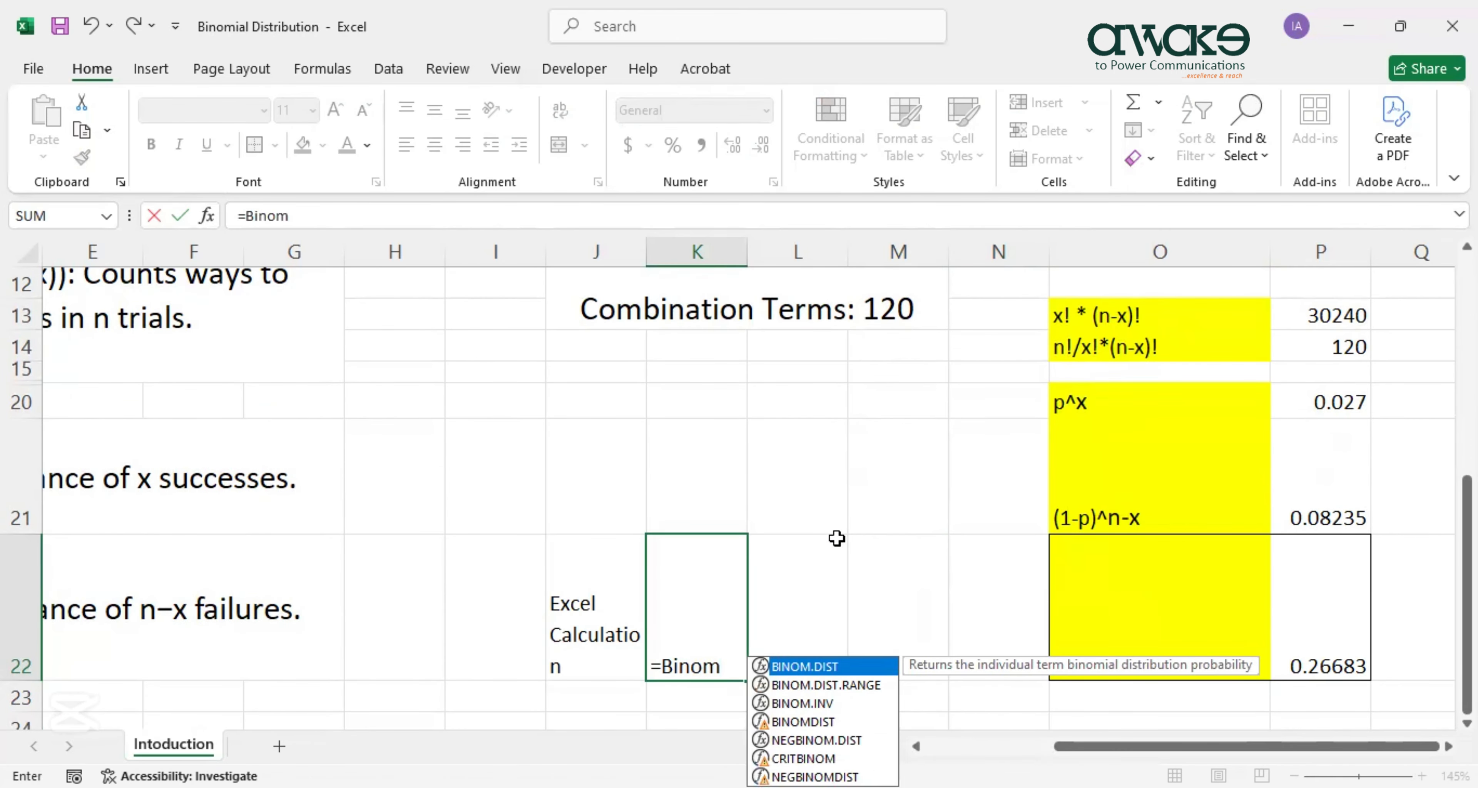
pyautogui.doubleClick(809, 667)
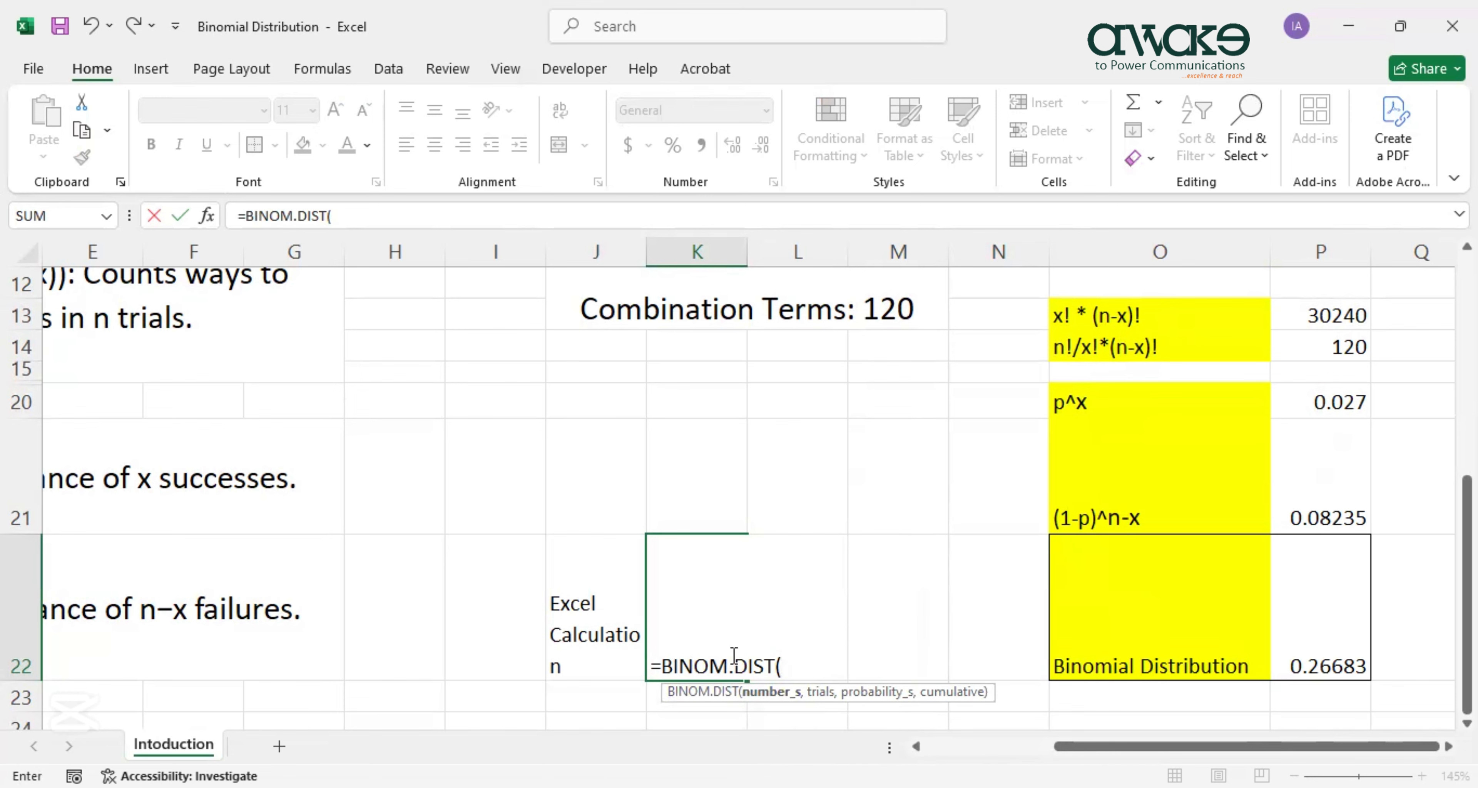
pyautogui.scroll(-2, 732, 654)
pyautogui.scroll(1, 733, 655)
pyautogui.write('3,10')
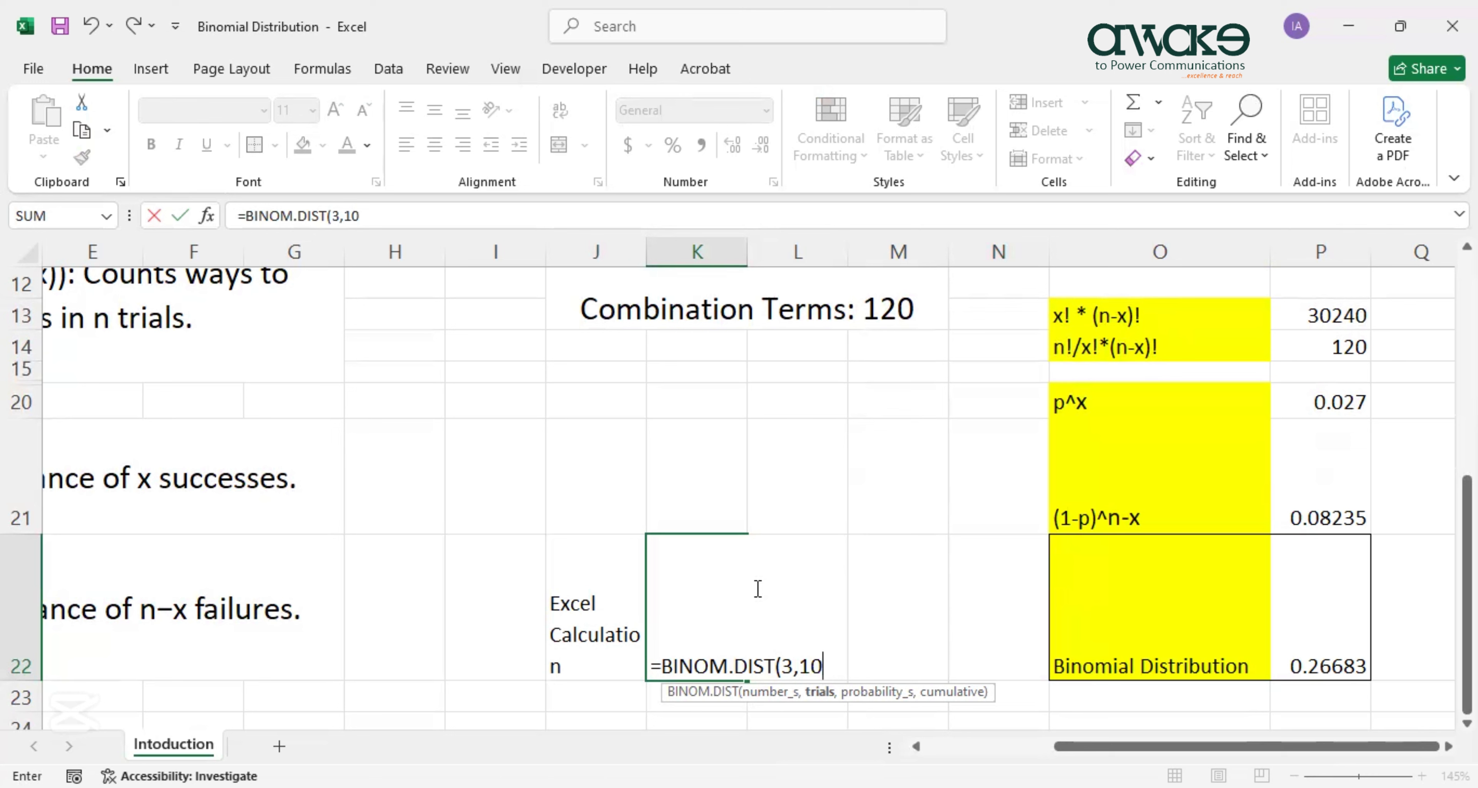
pyautogui.write(',0.3')
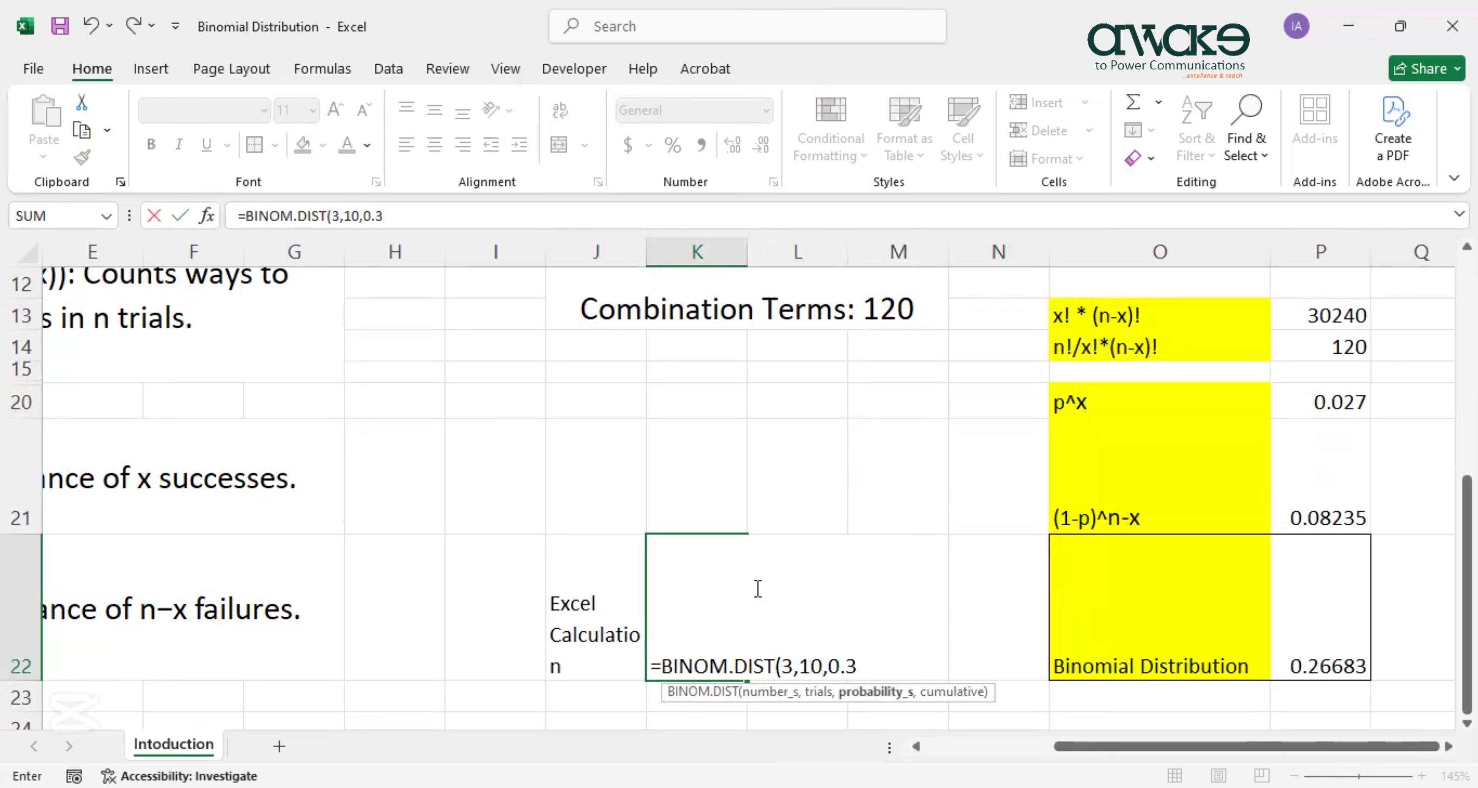
pyautogui.write(',')
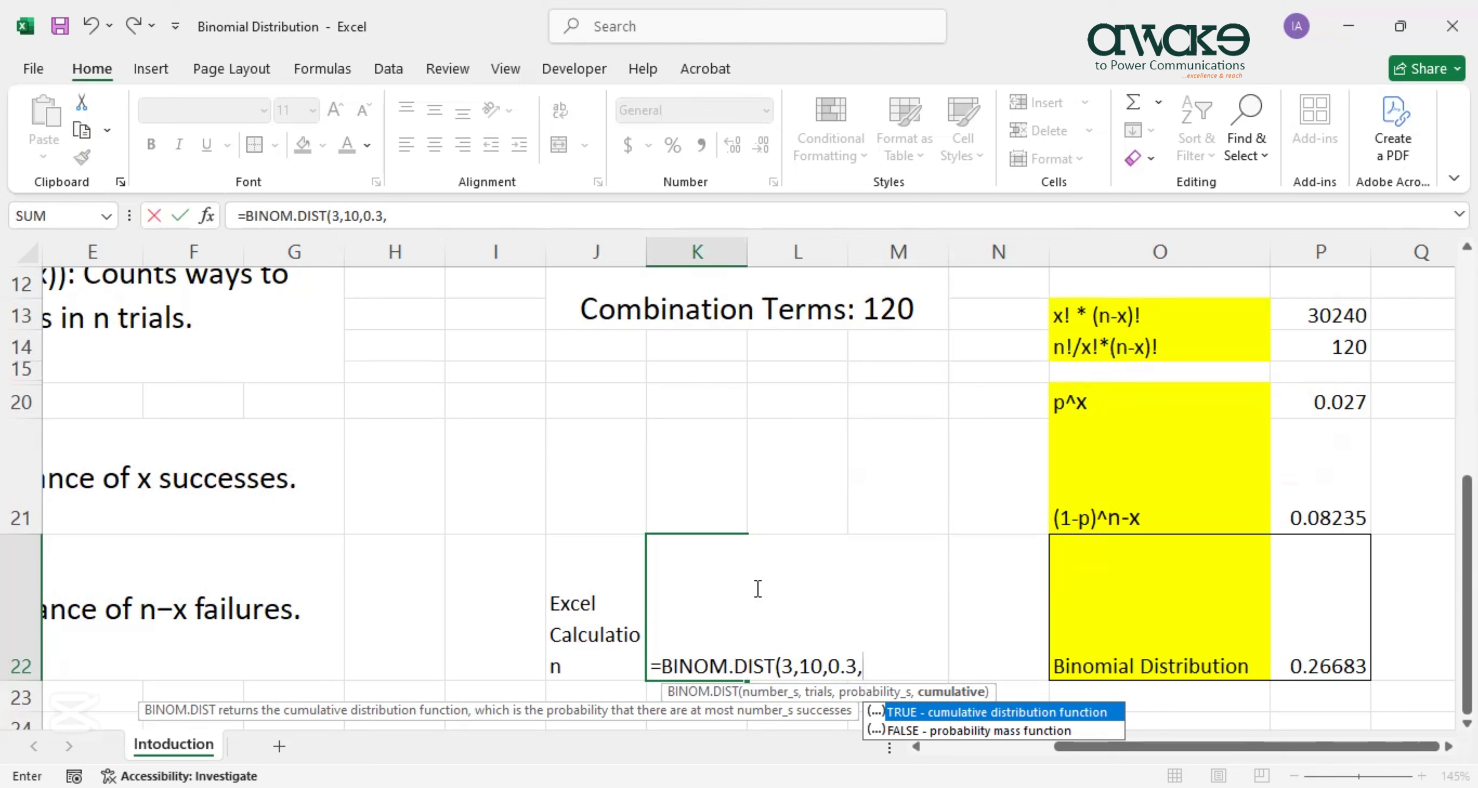
pyautogui.press('Return')
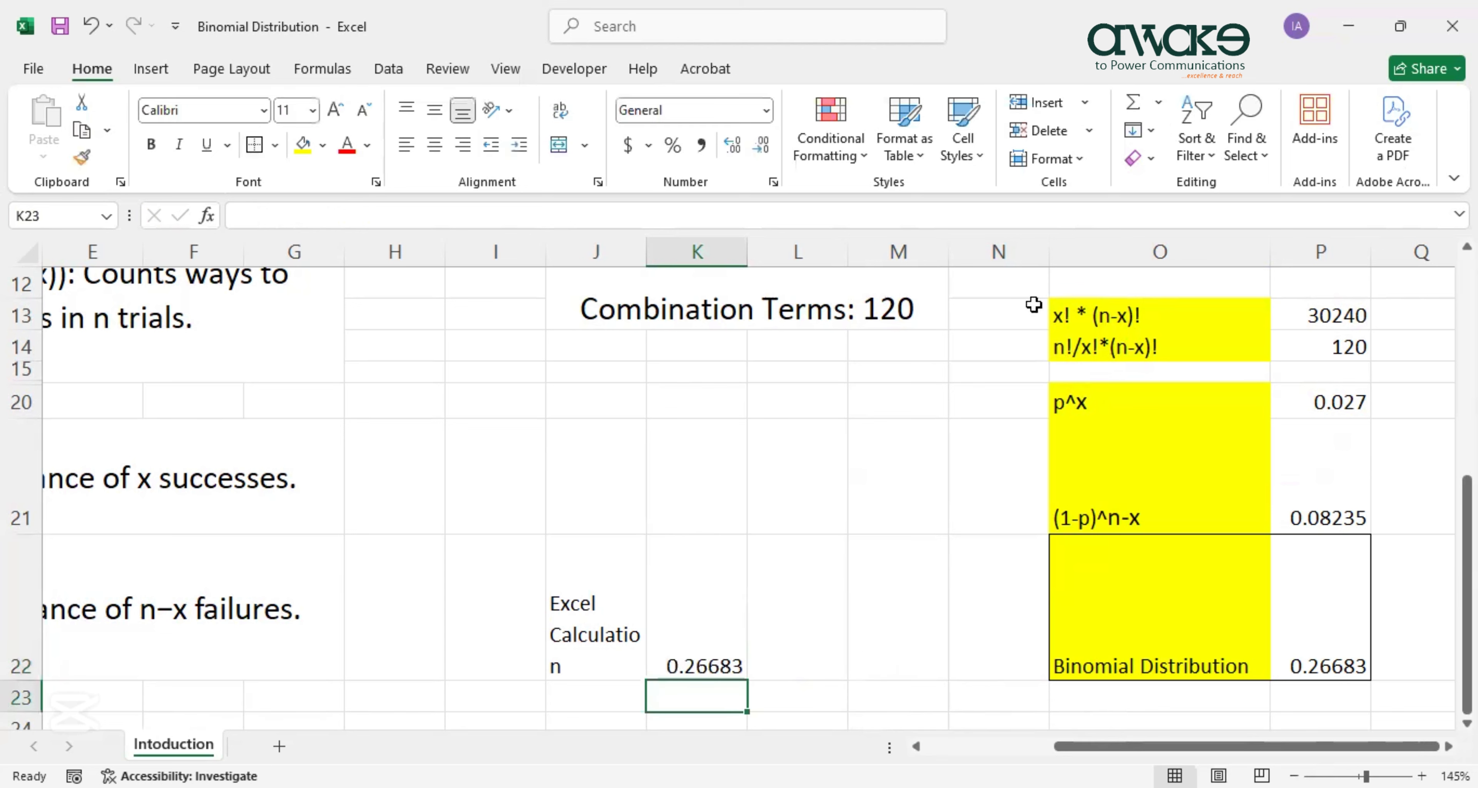
# Compare the BINOM.DIST formula in K22 with the manual formula in P22.
pyautogui.click(715, 622)
pyautogui.click(1329, 623)
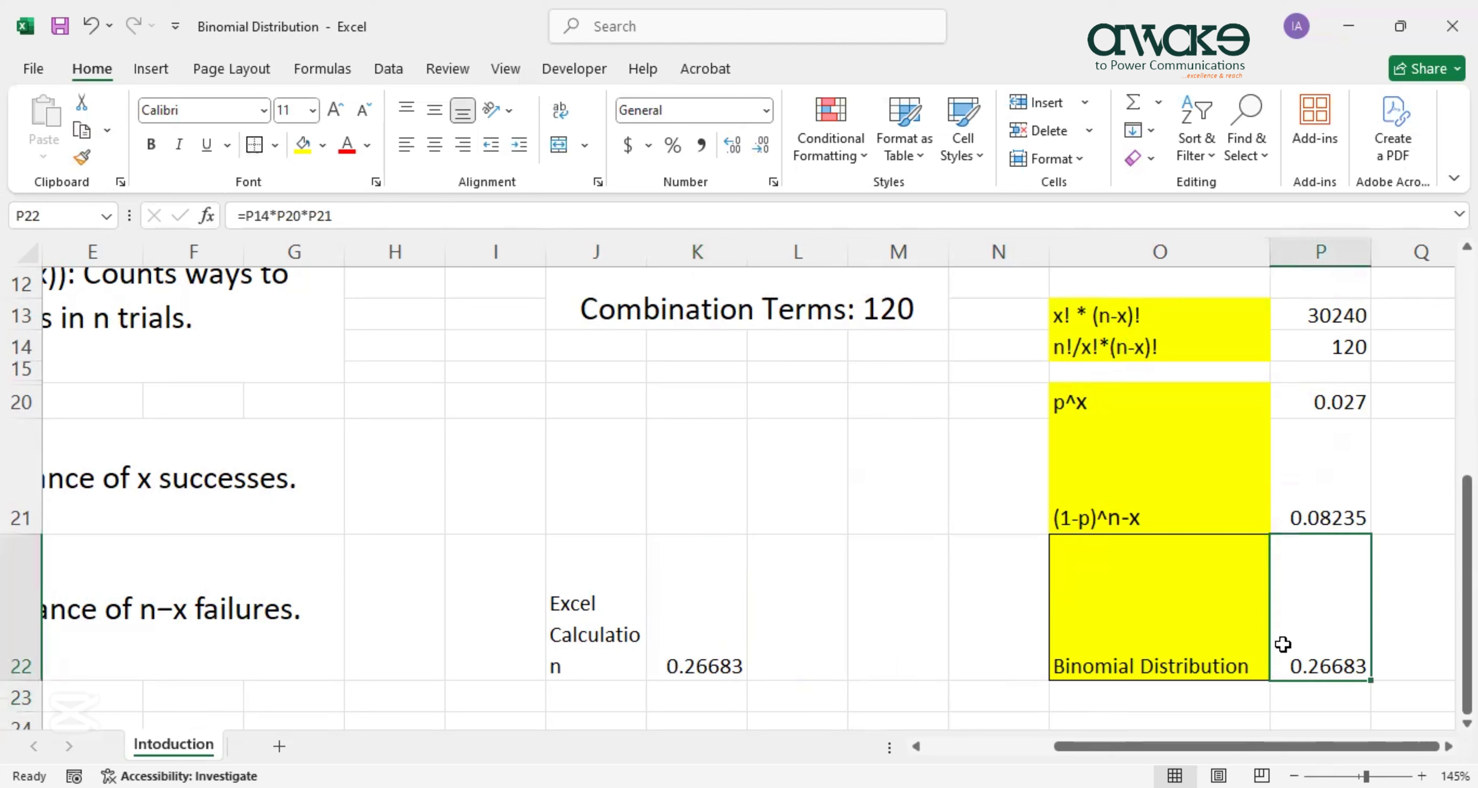
pyautogui.click(696, 621)
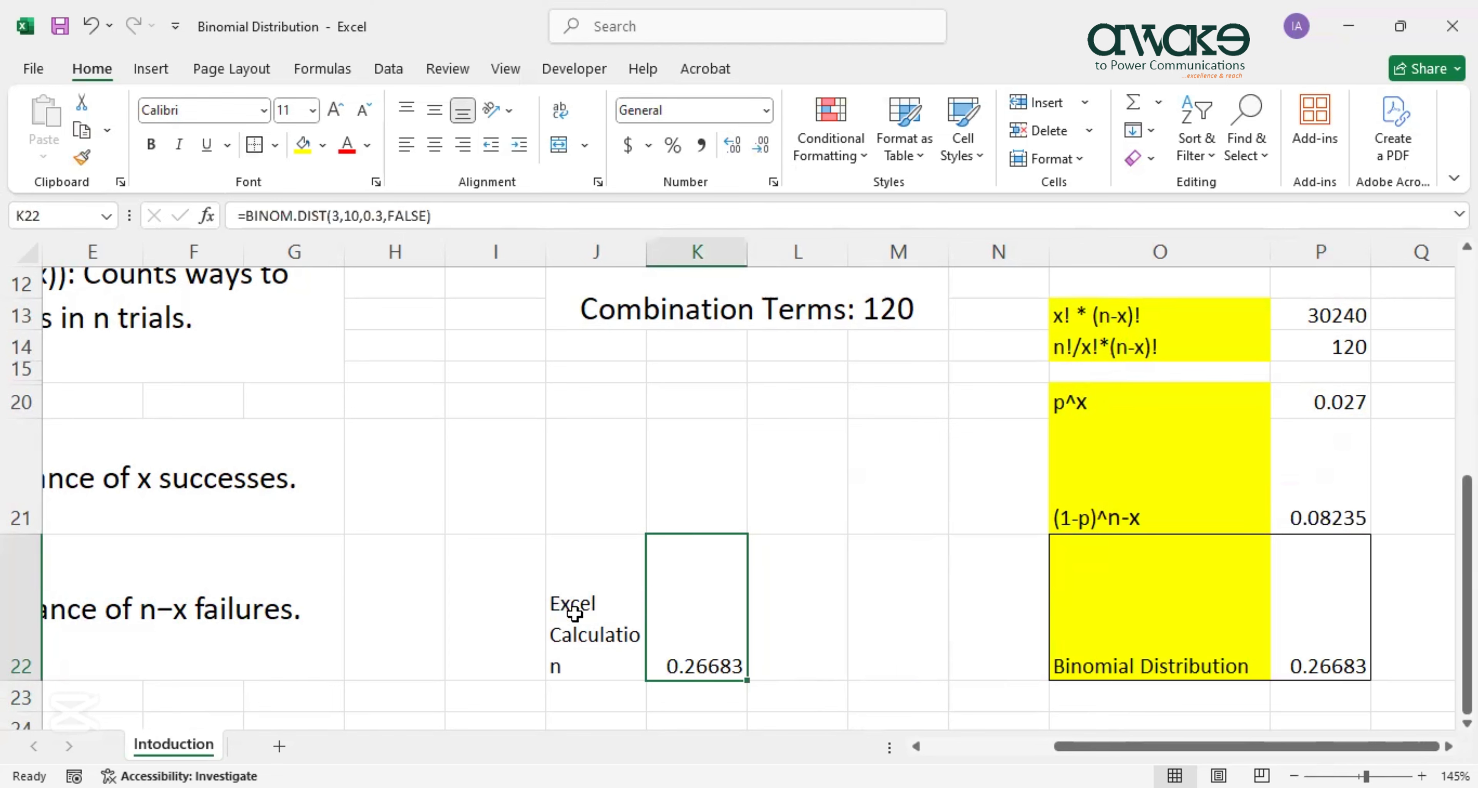
# On Sheet2, head column B 'Probability' and autofit the column to fit it.
pyautogui.doubleClick(702, 646)
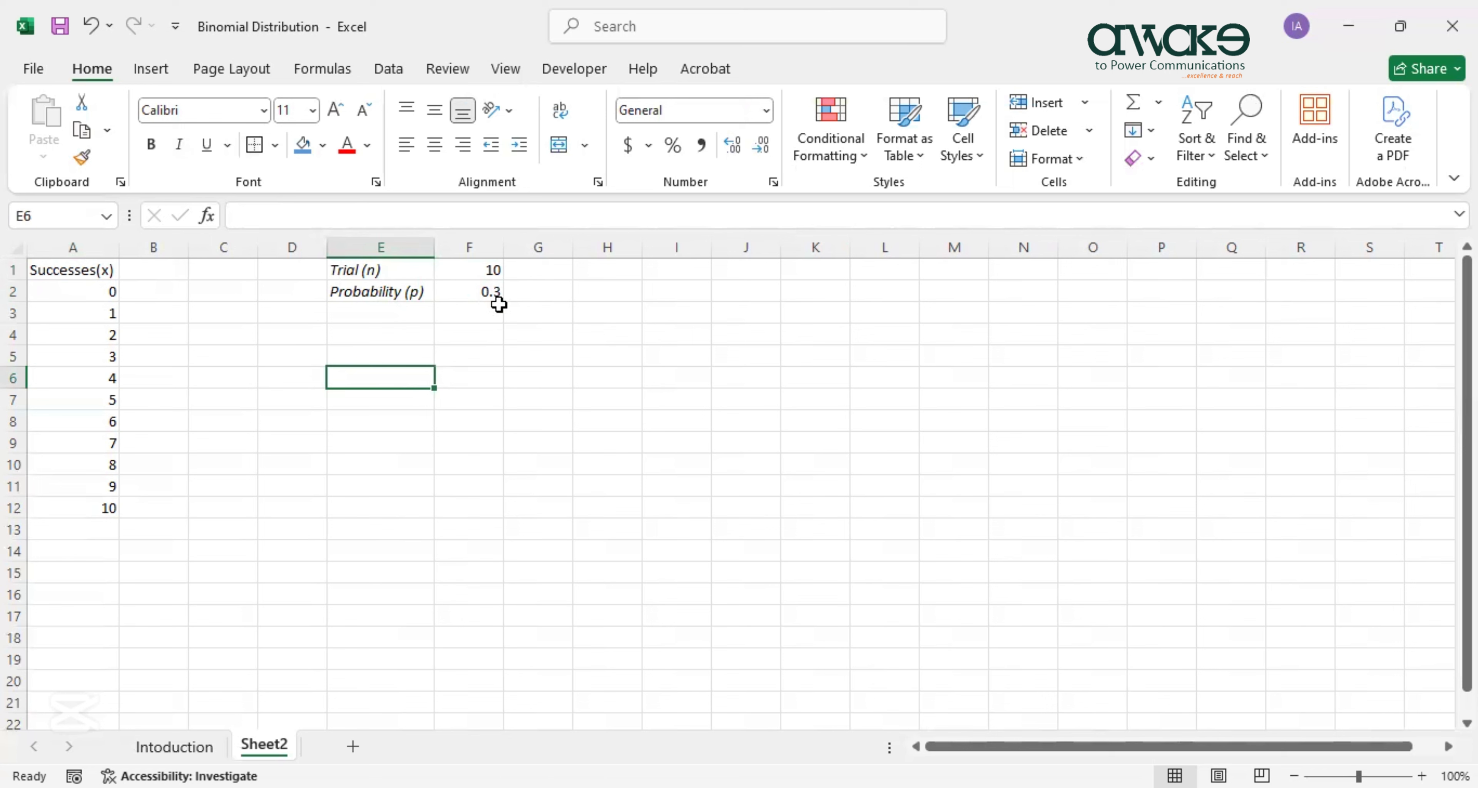
pyautogui.click(141, 272)
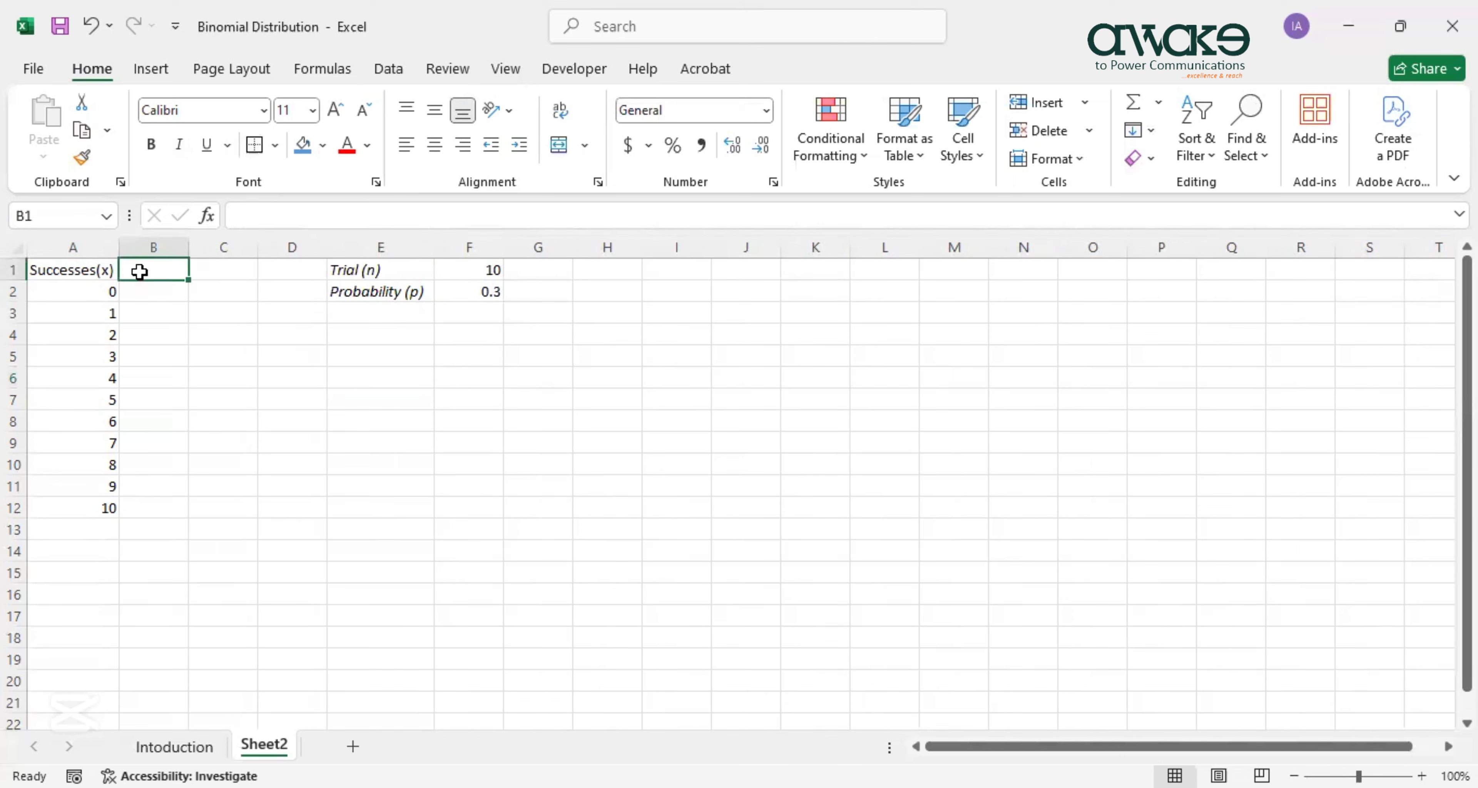
pyautogui.write('Probability')
pyautogui.press('Return')
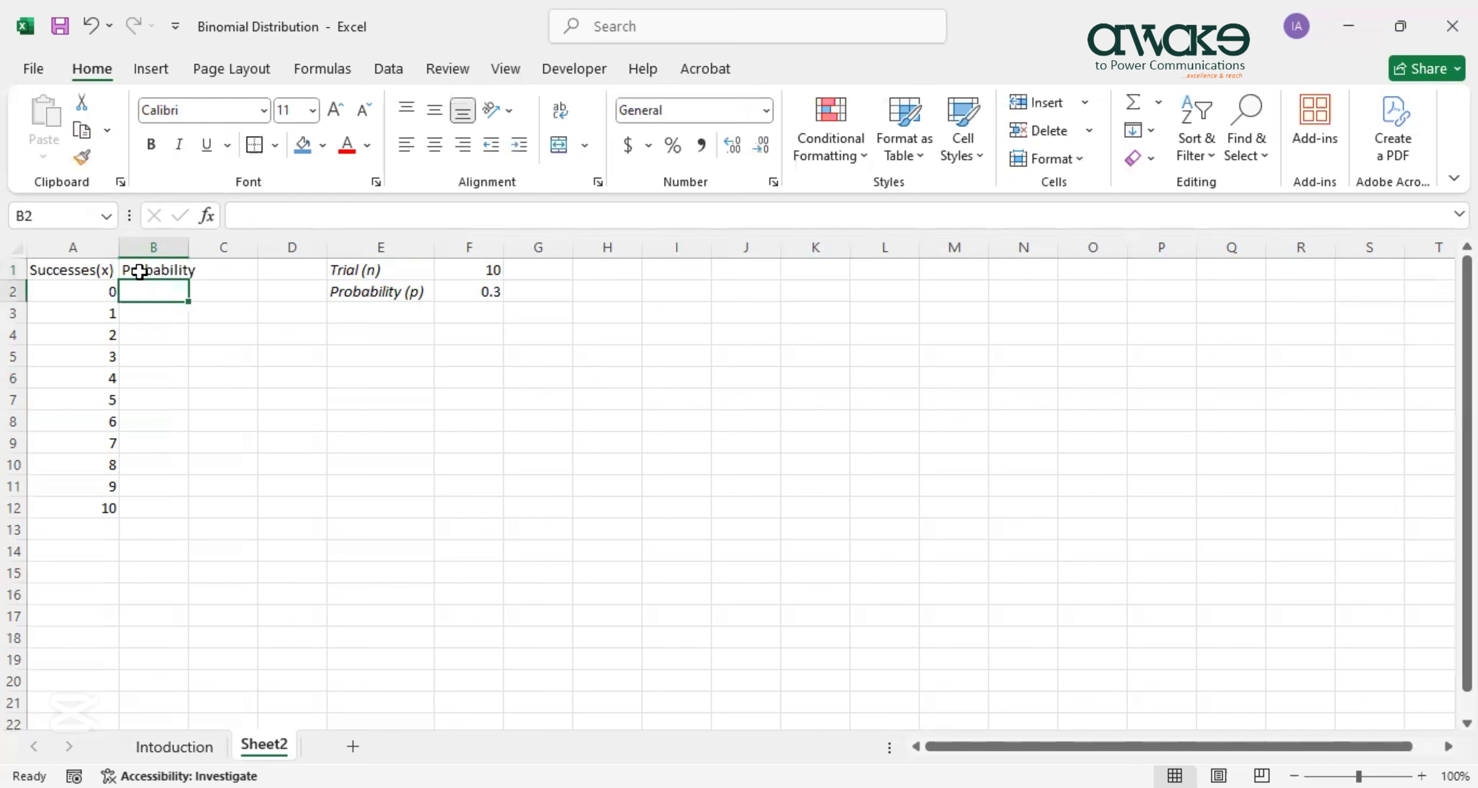
pyautogui.doubleClick(189, 248)
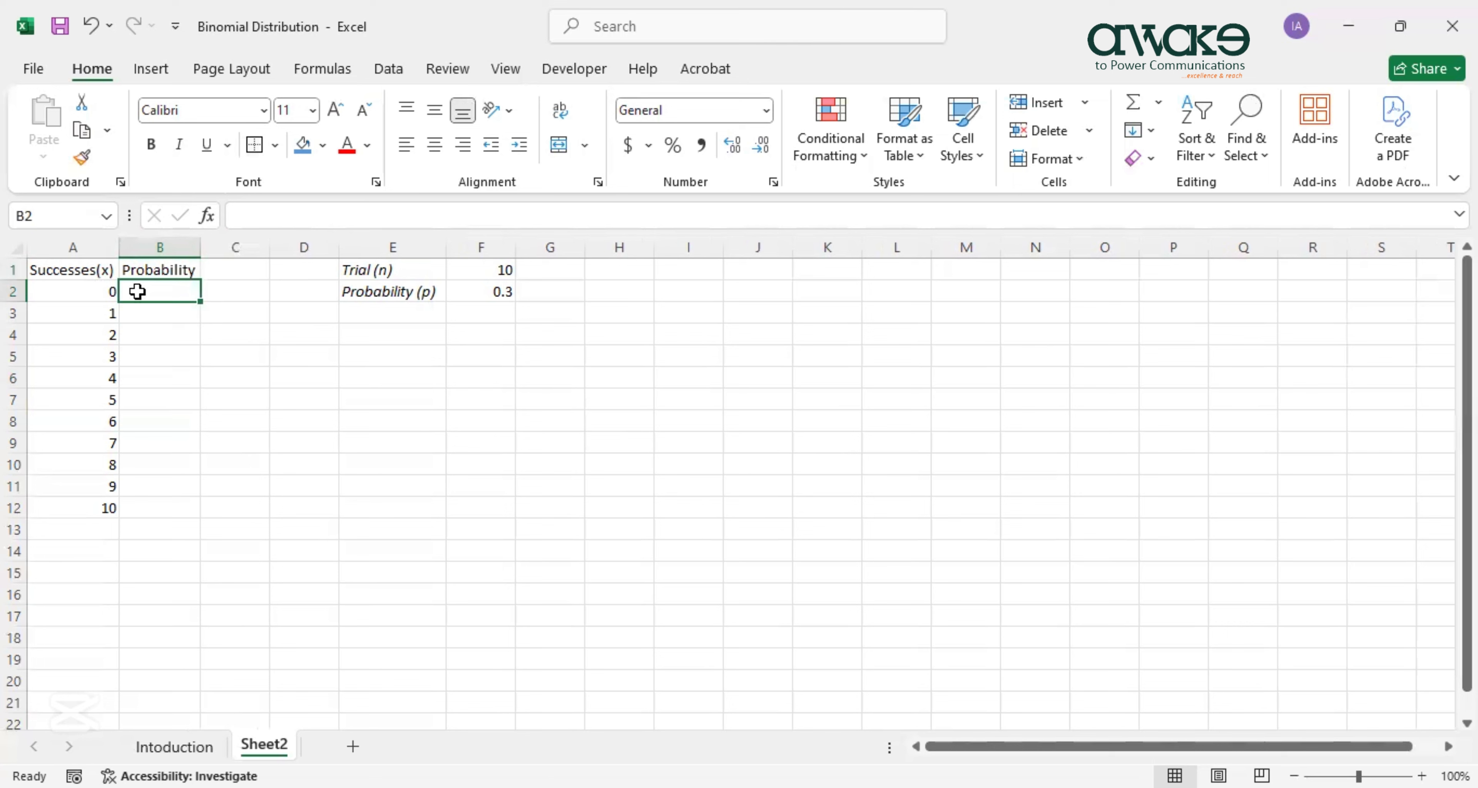
# Enter =BINOM.DIST(A2,F1,F2,FALSE) in B2, giving 0.02824752 for zero successes.
pyautogui.write('=B')
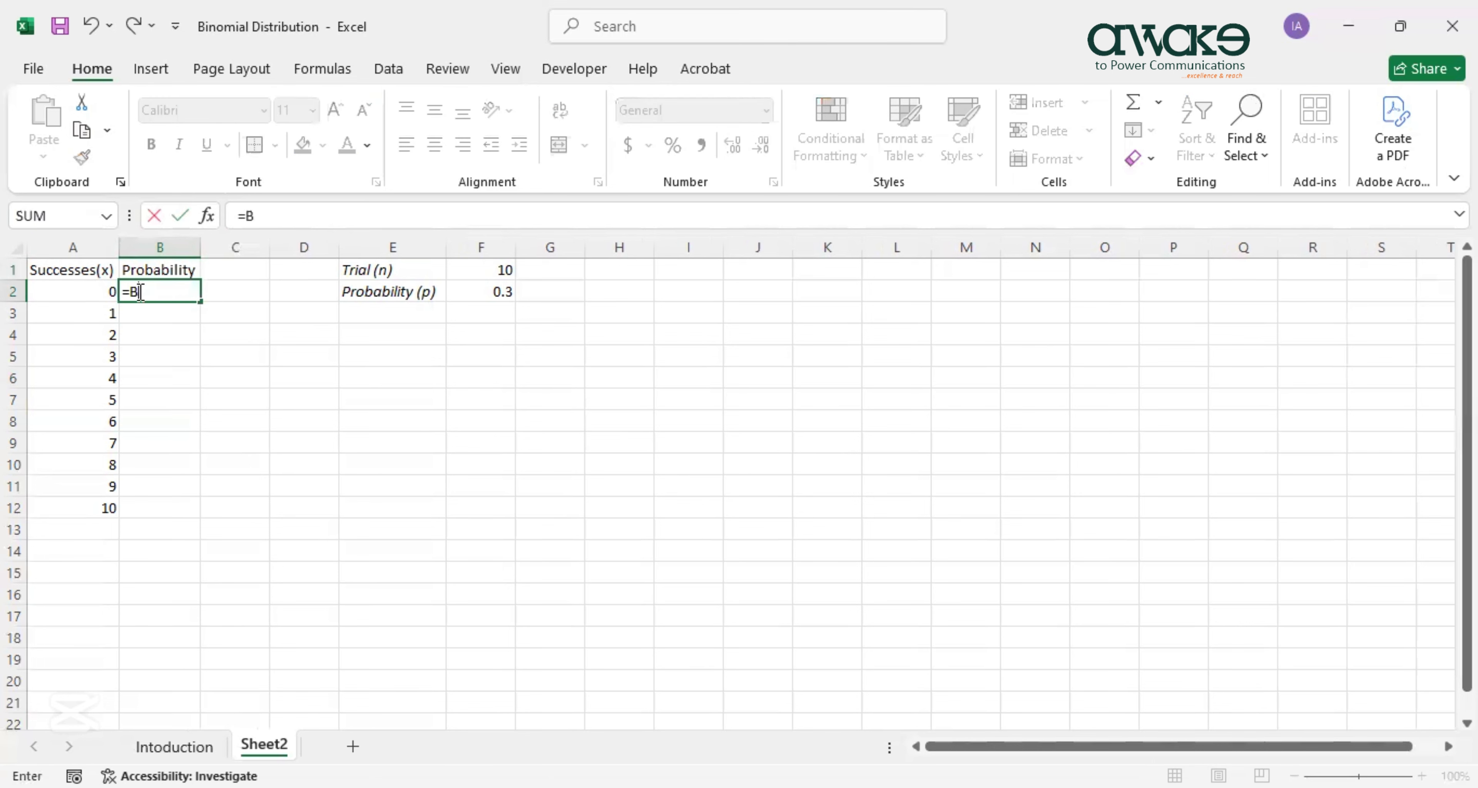
pyautogui.write('INOM.DIST')
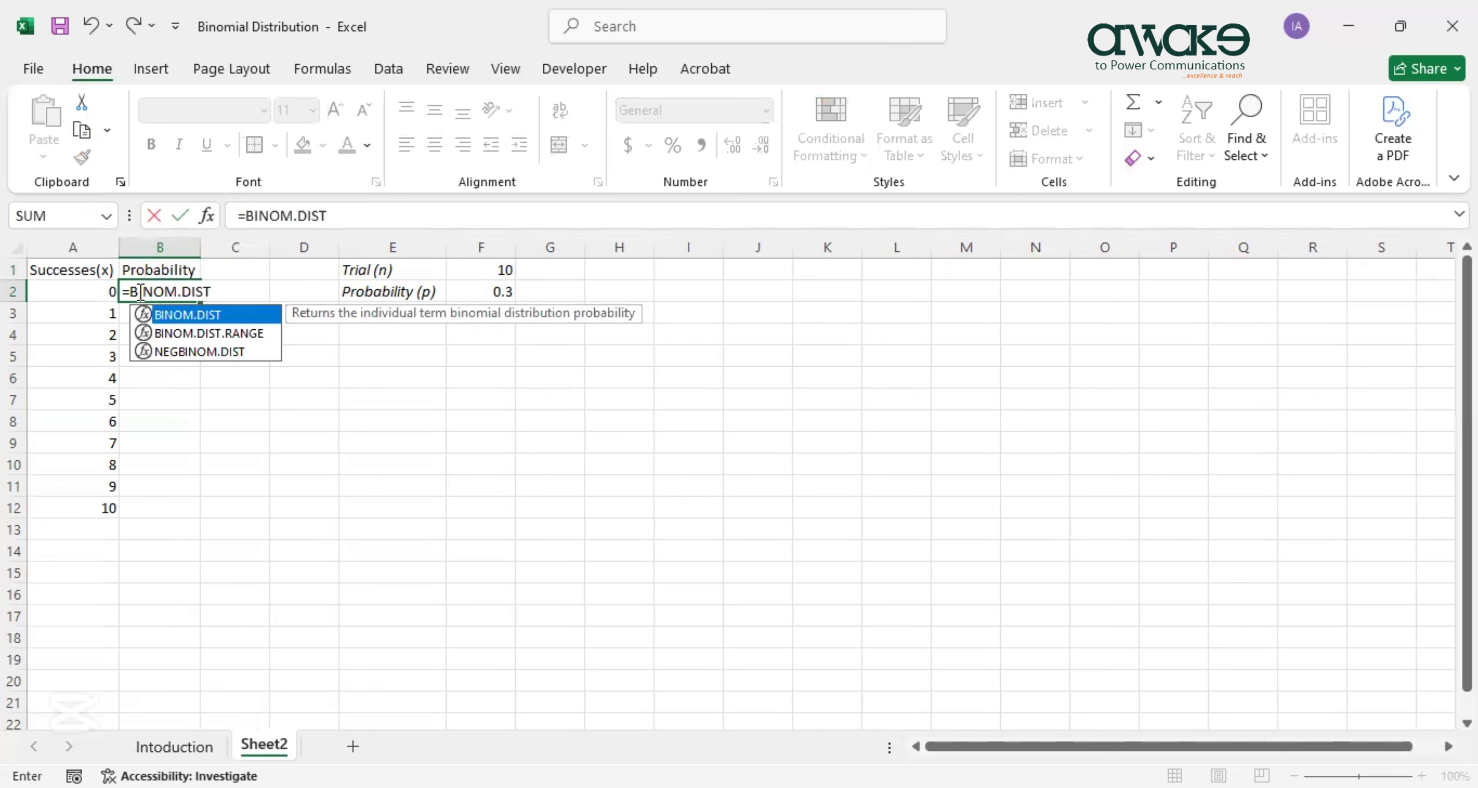
pyautogui.write('(')
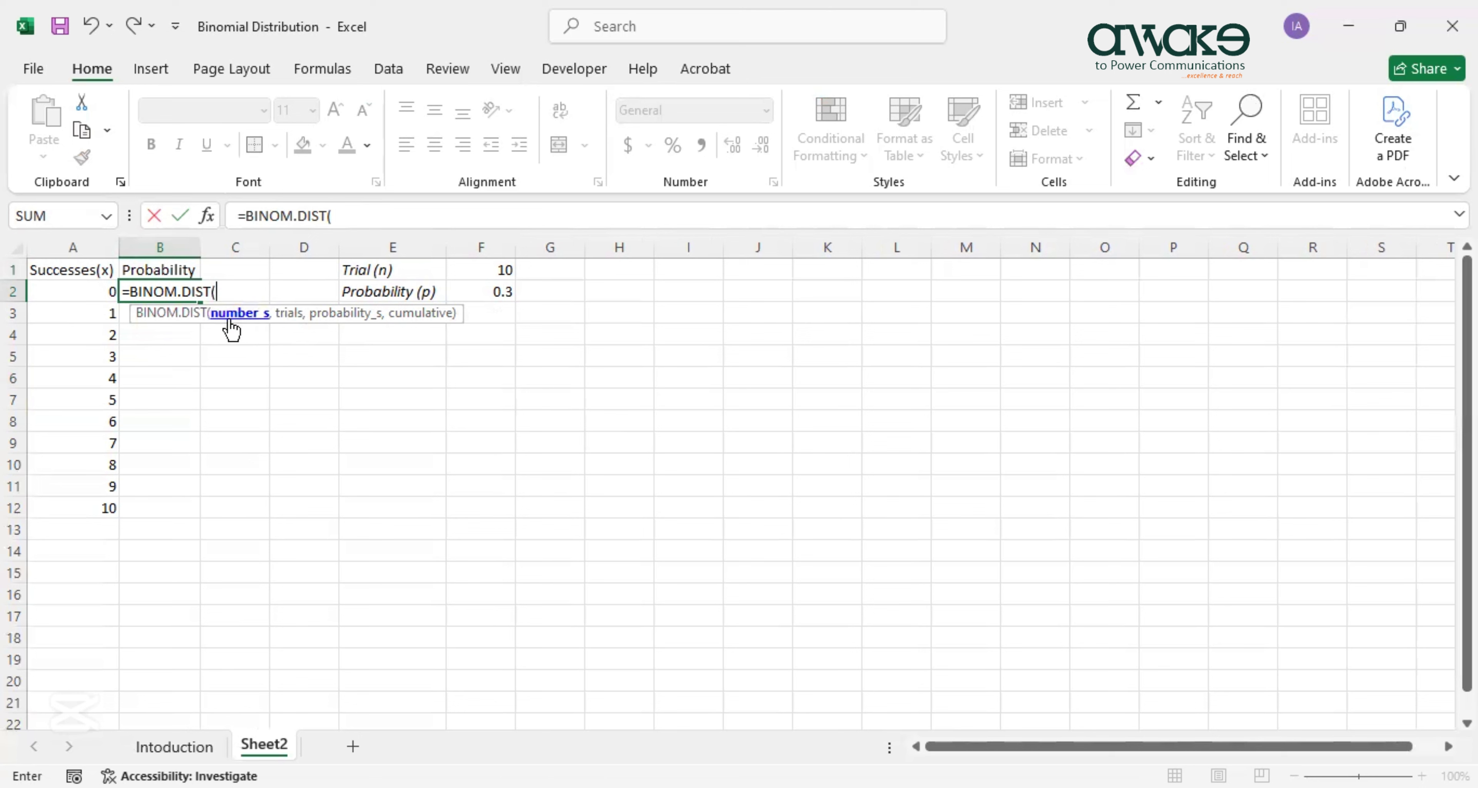
pyautogui.click(80, 295)
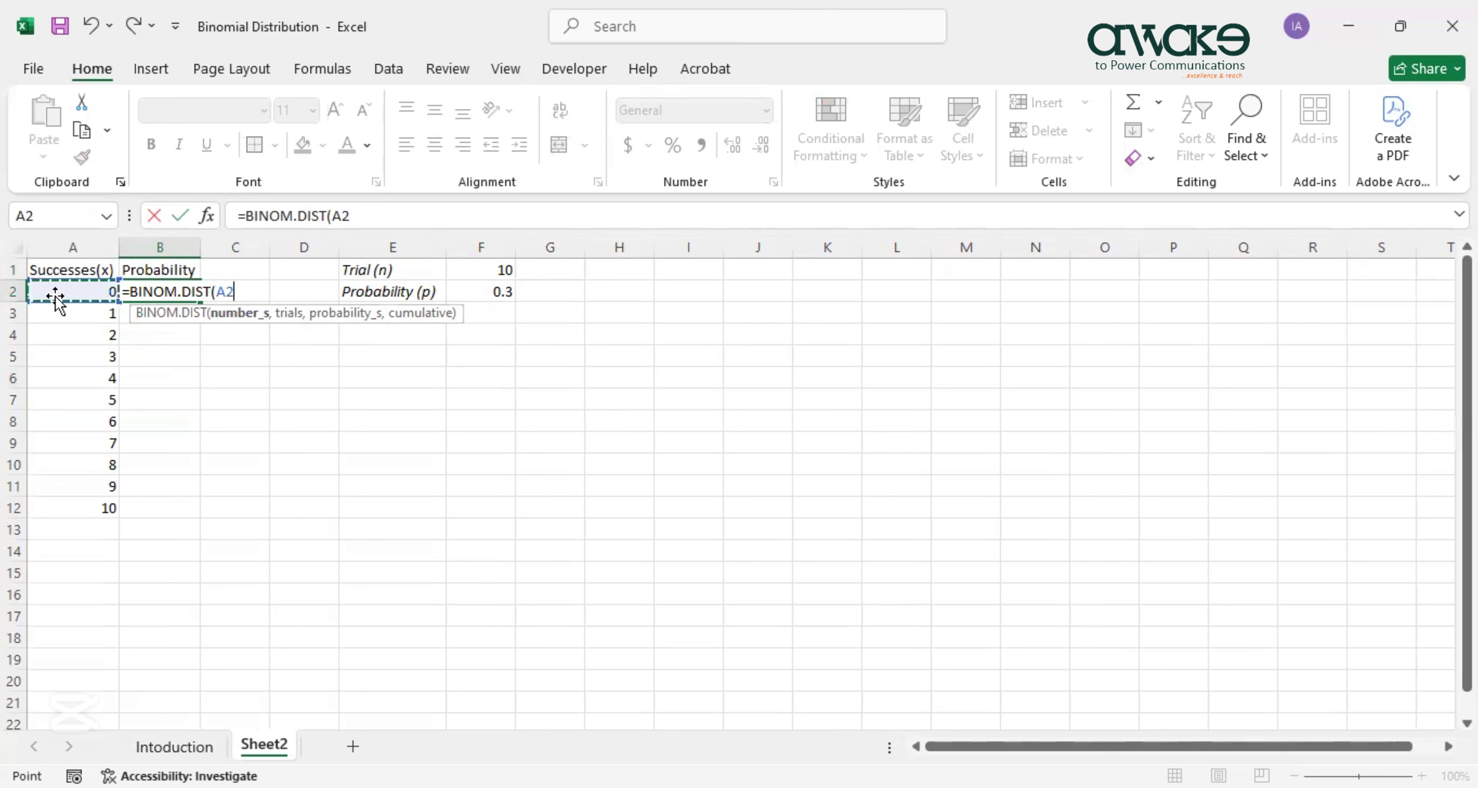
pyautogui.write(',')
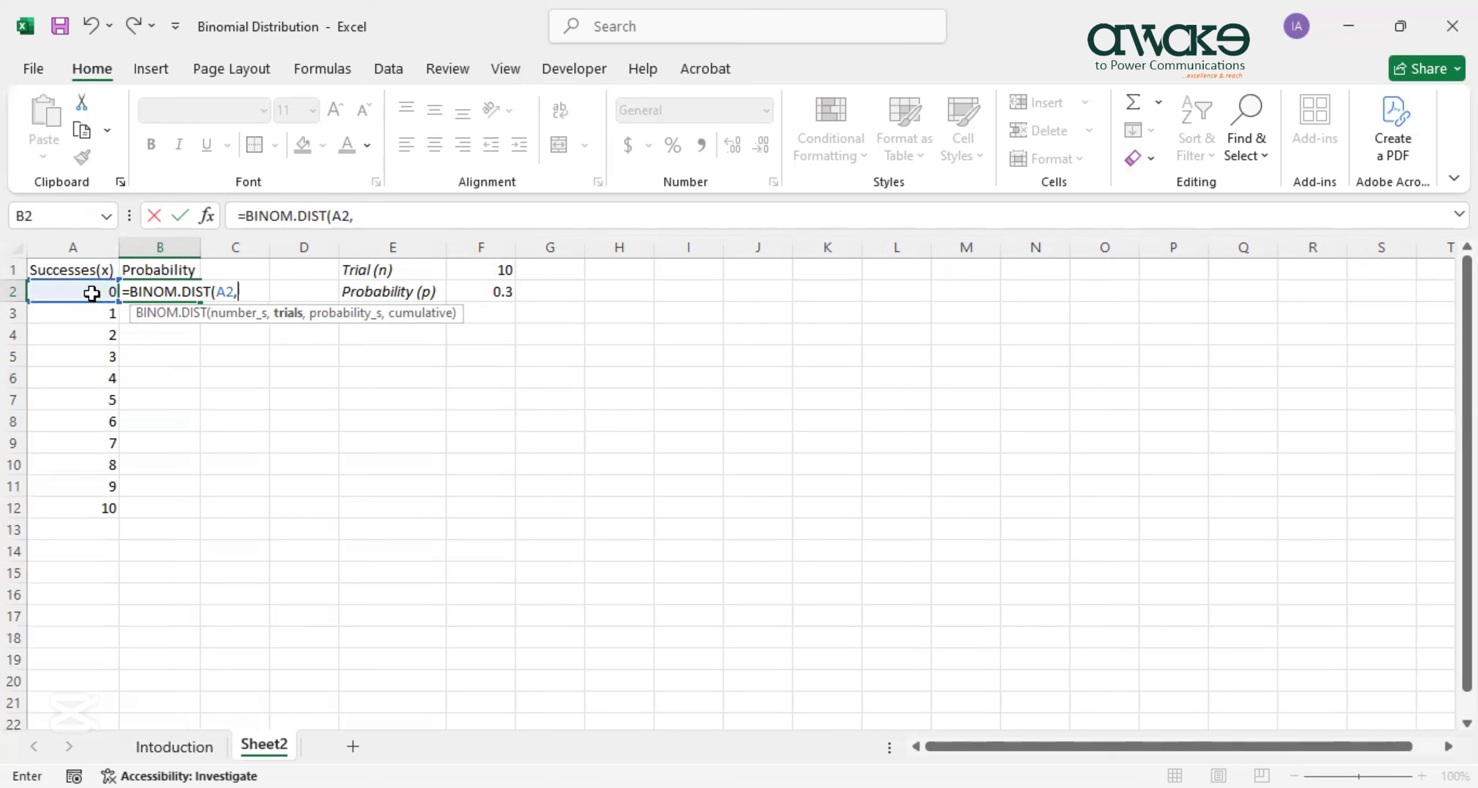
pyautogui.click(469, 274)
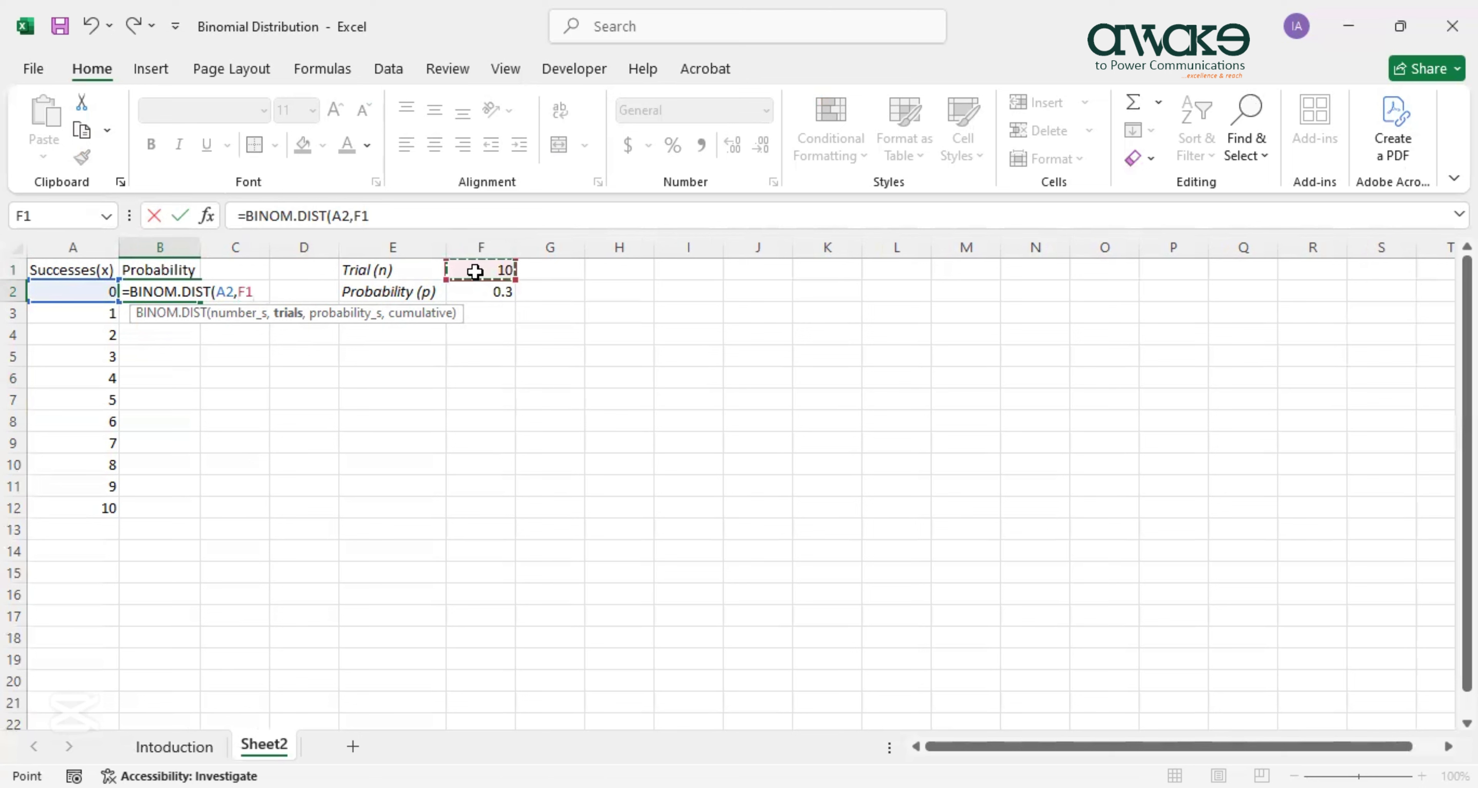
pyautogui.write(',')
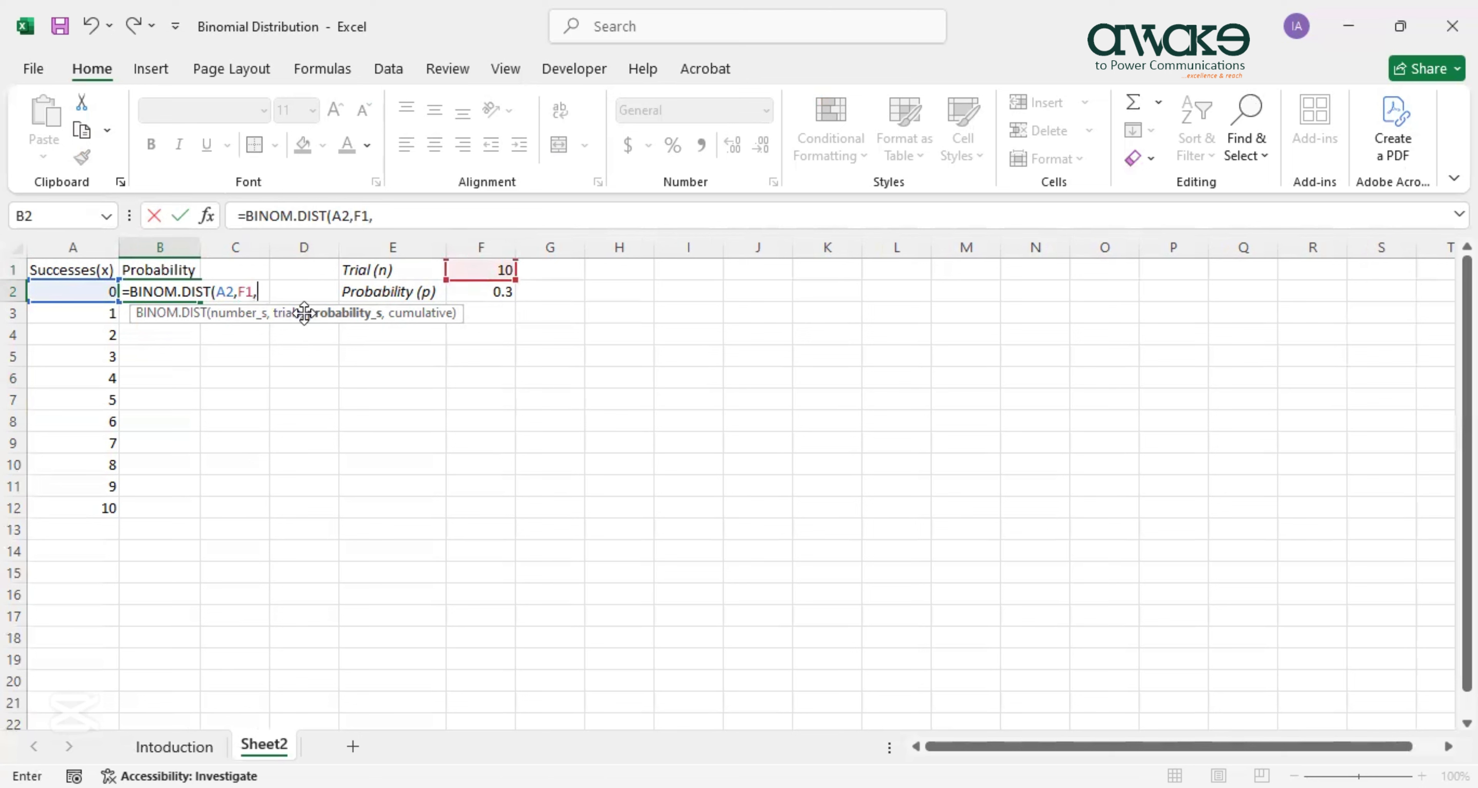
pyautogui.click(492, 296)
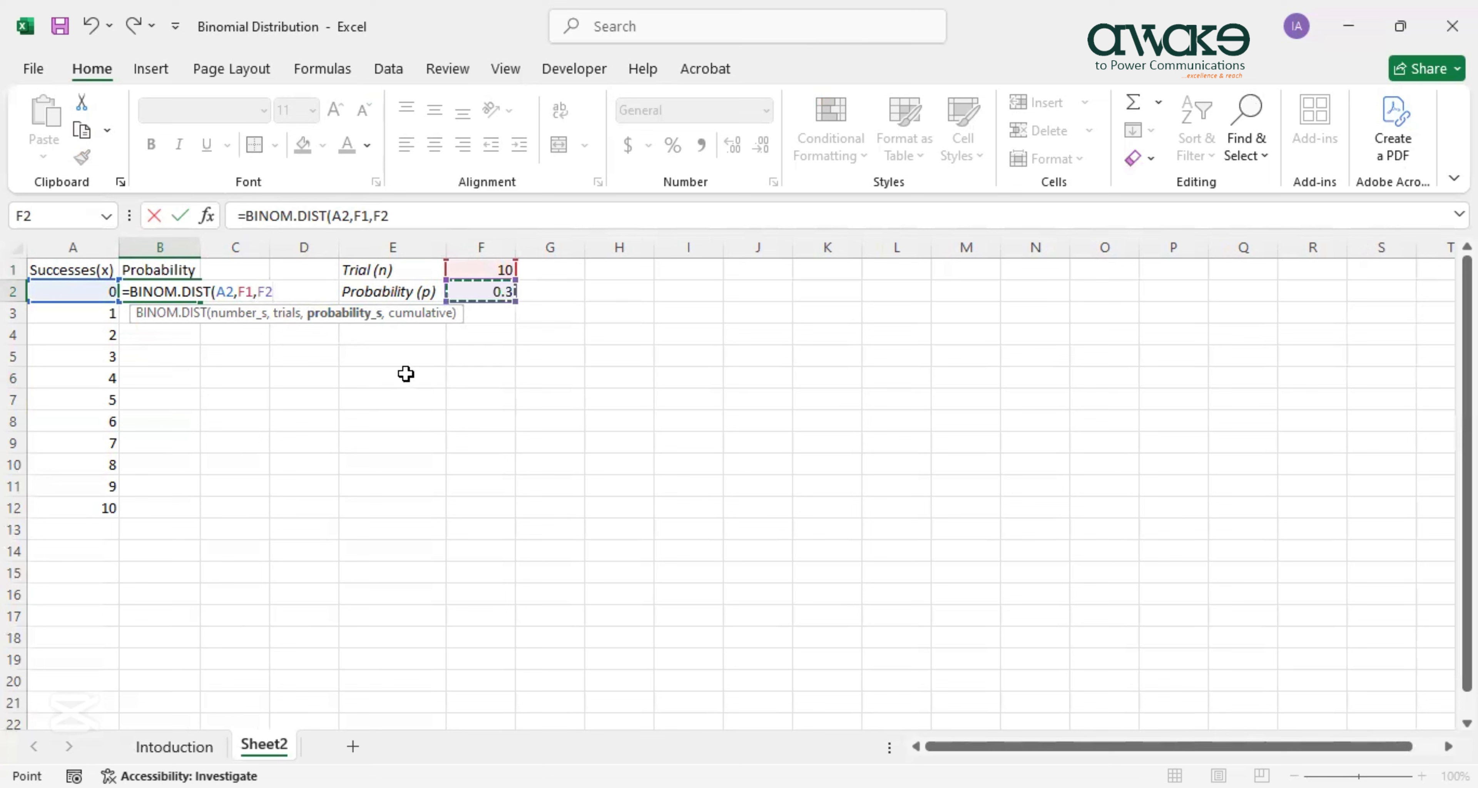
pyautogui.write(',')
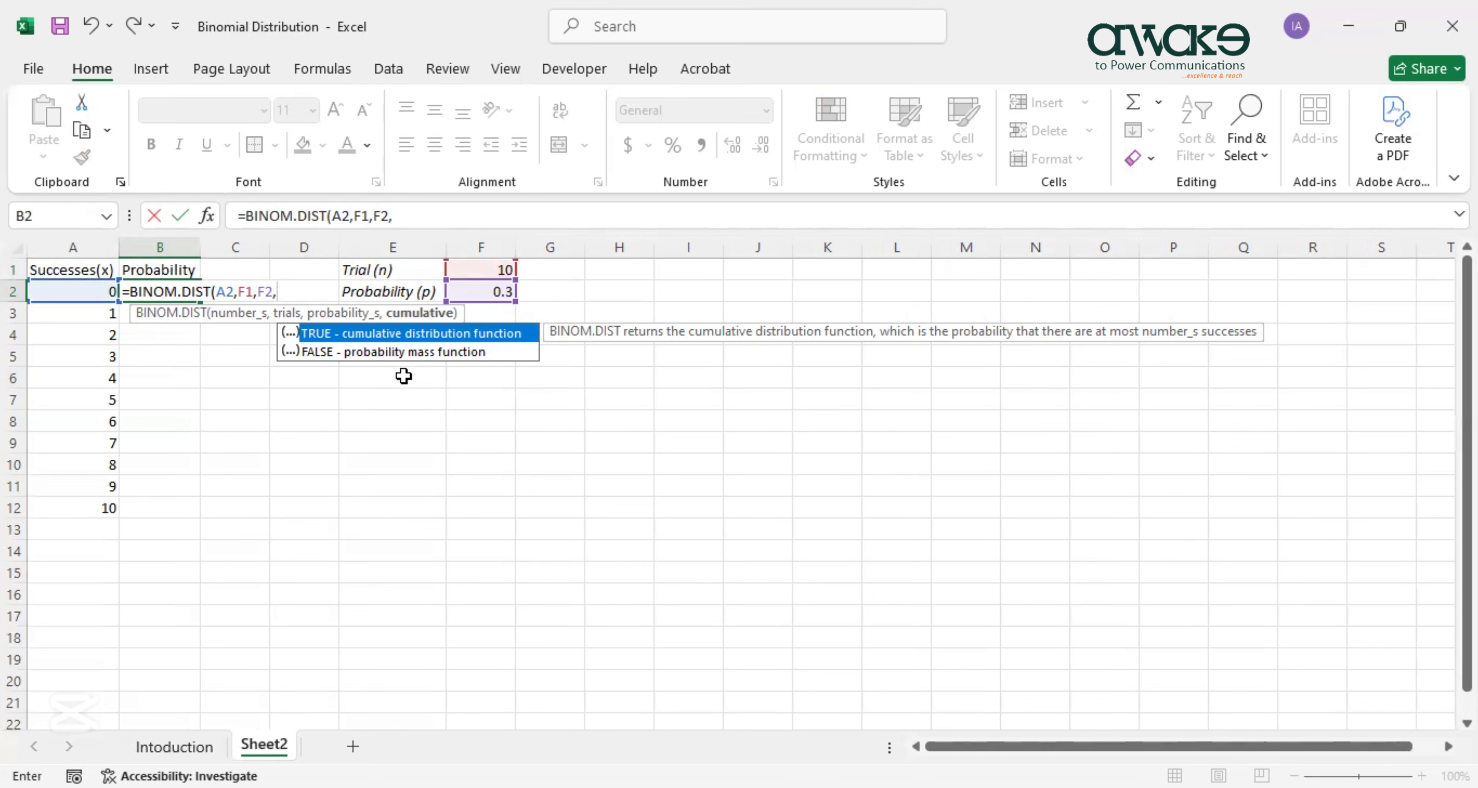
pyautogui.write('FALSE')
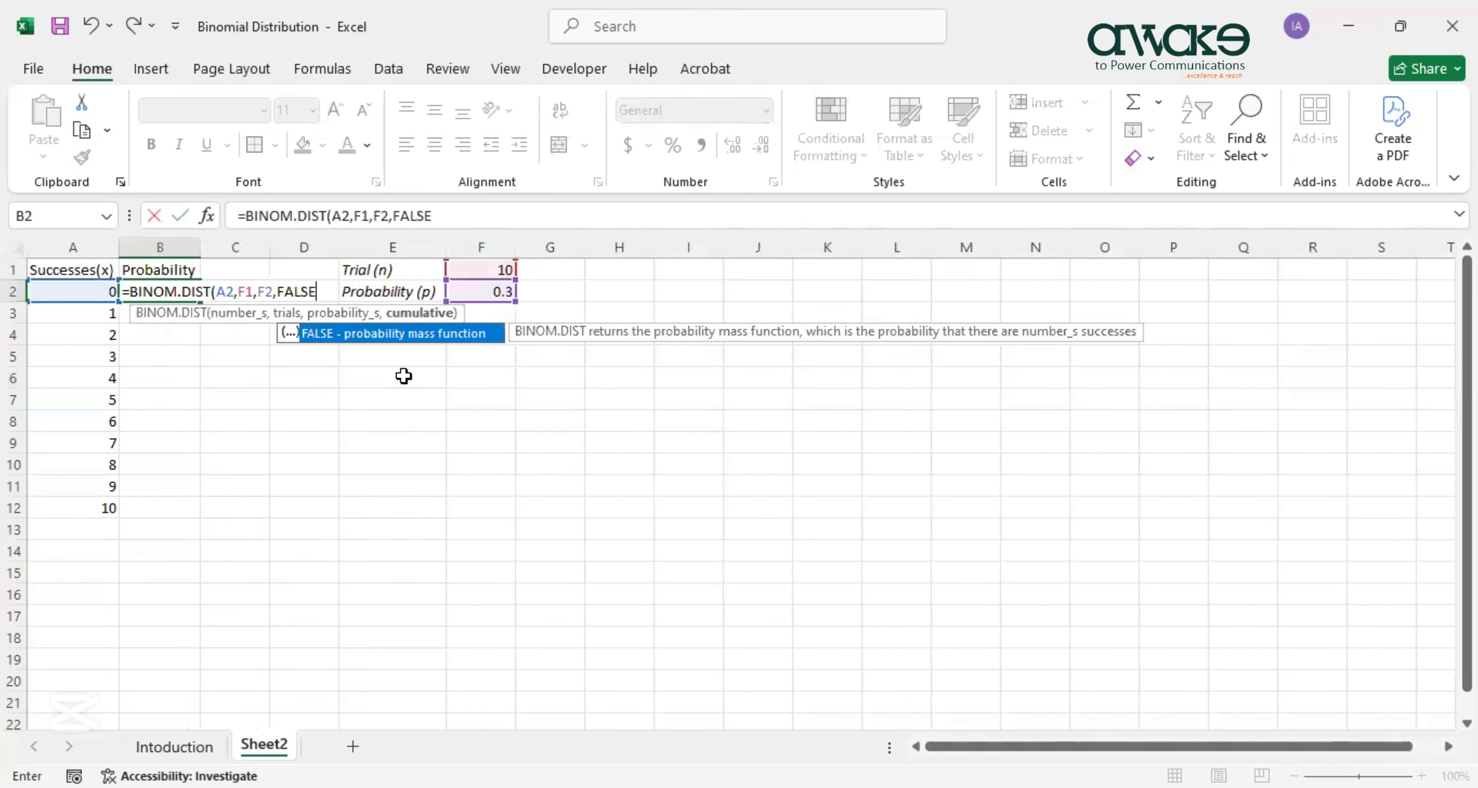
pyautogui.write(')')
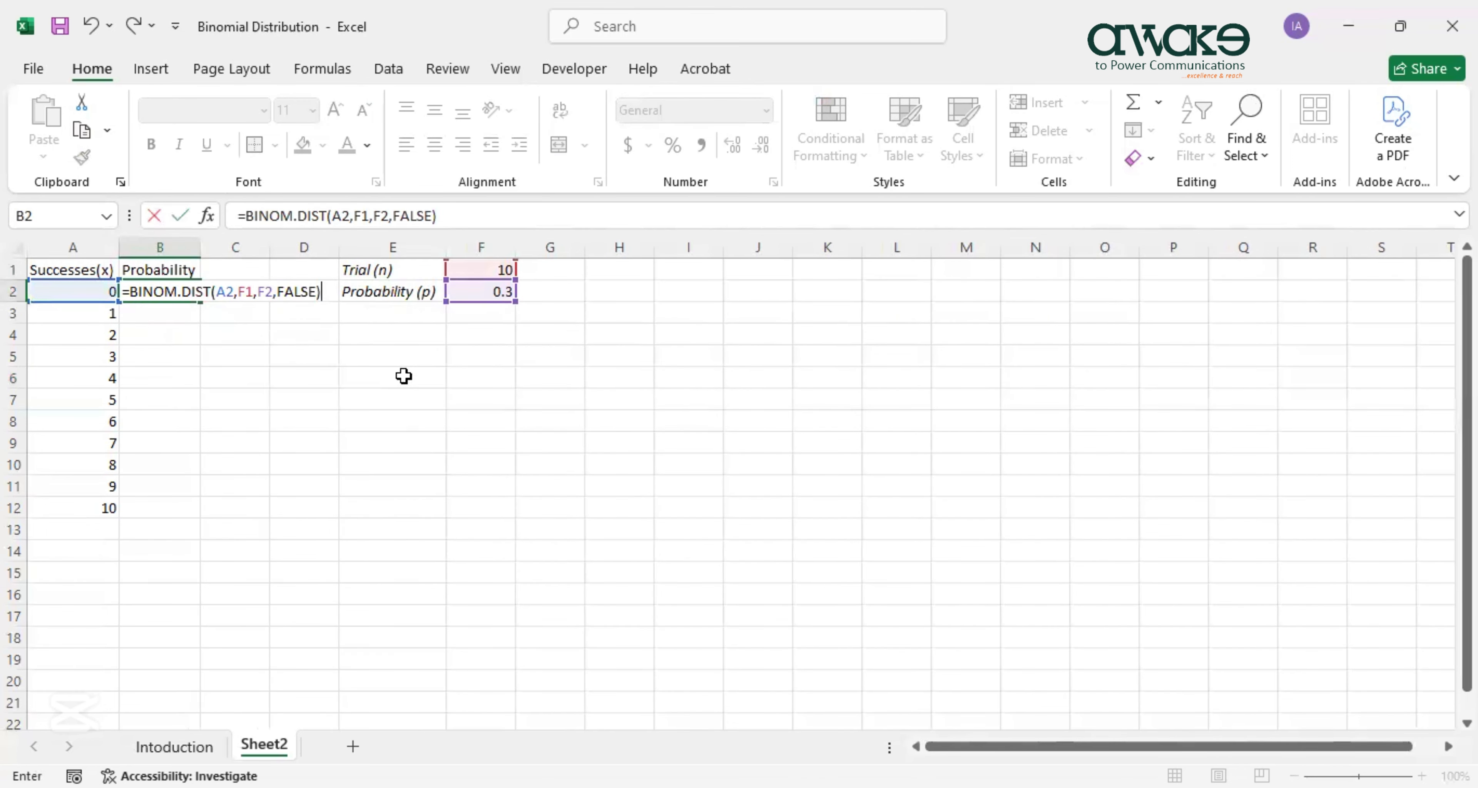
pyautogui.press('Return')
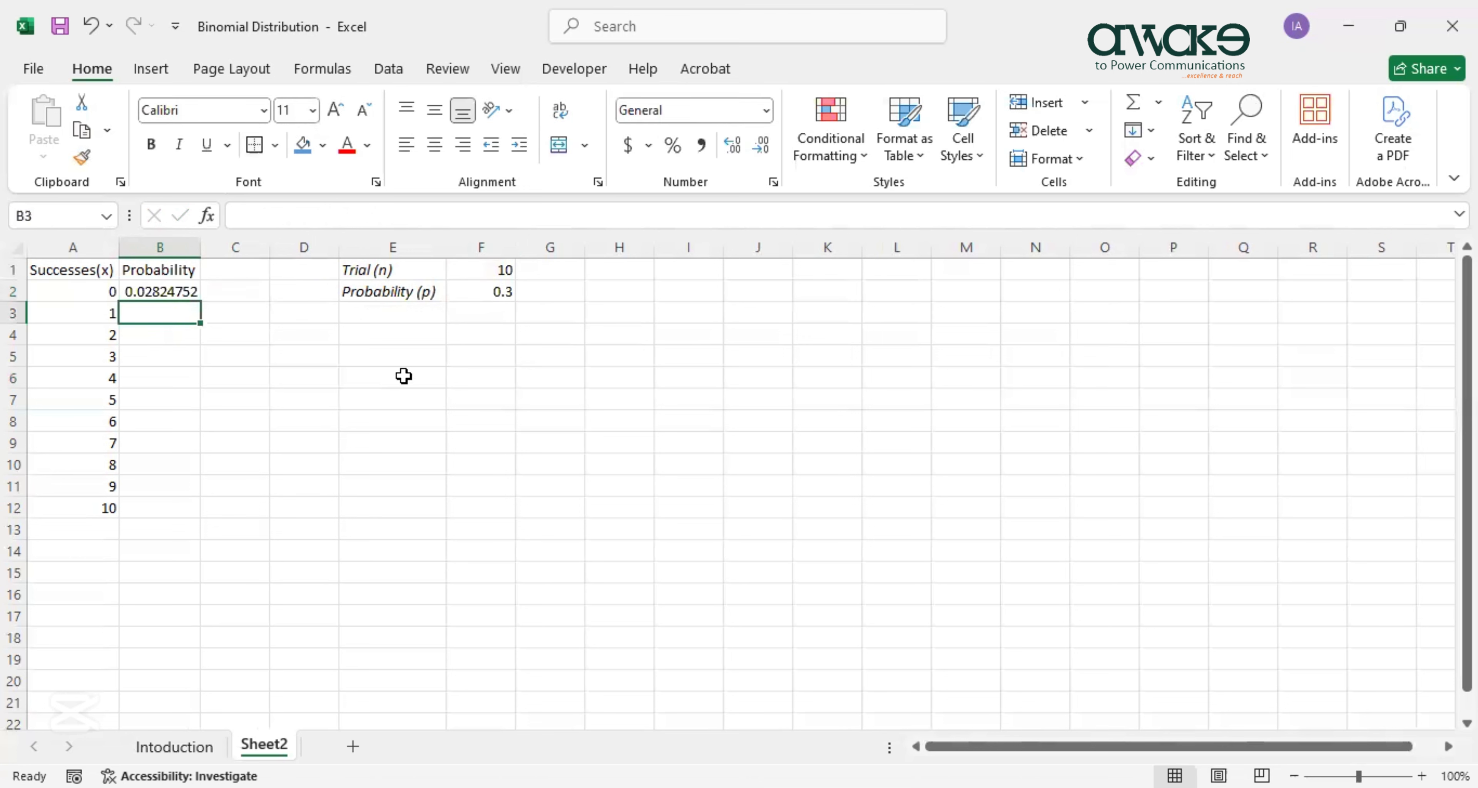
# Make B2's trial and probability references absolute: =BINOM.DIST(A2,$F$1,$F$2,FALSE).
pyautogui.click(165, 294)
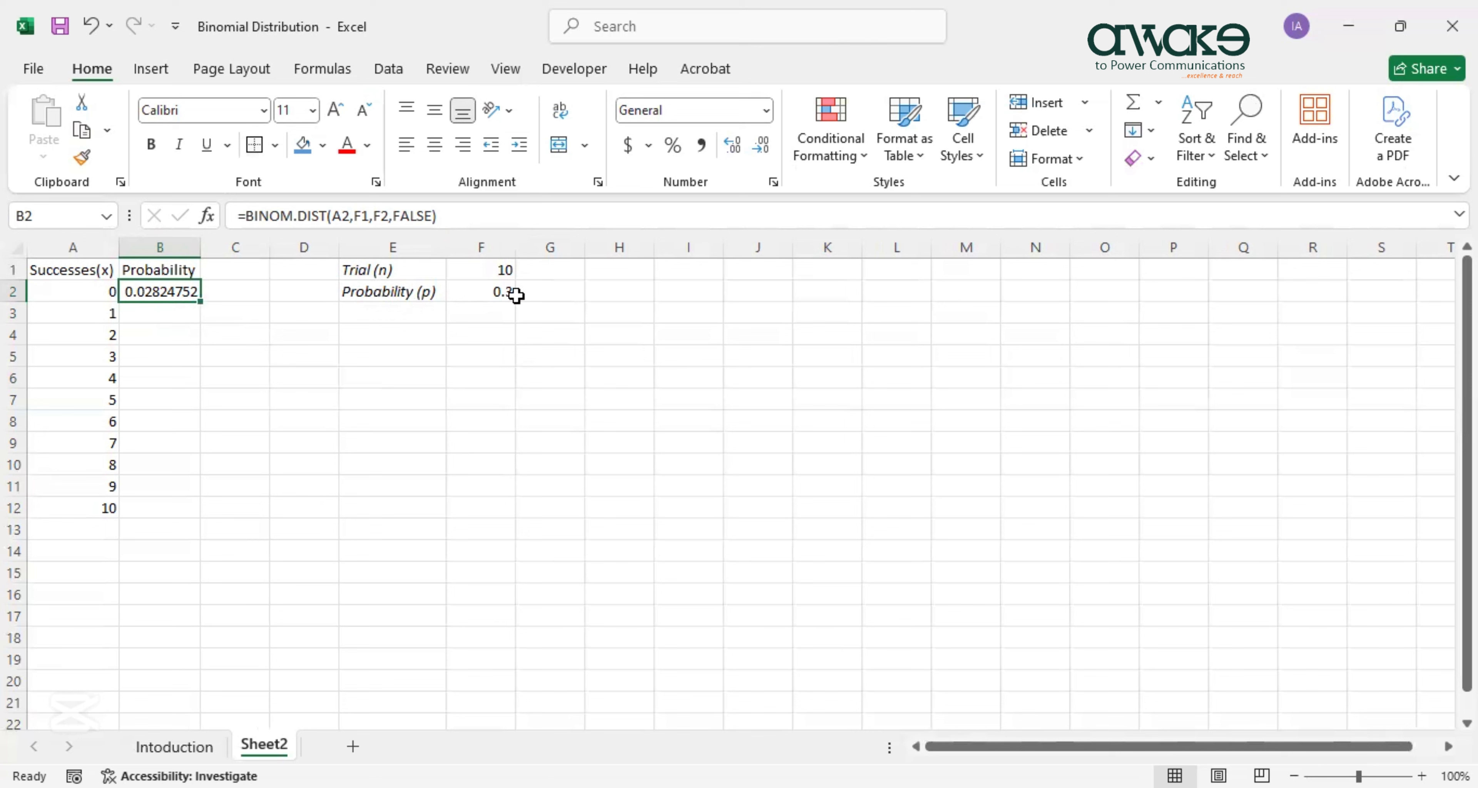
pyautogui.click(369, 217)
pyautogui.click(364, 217)
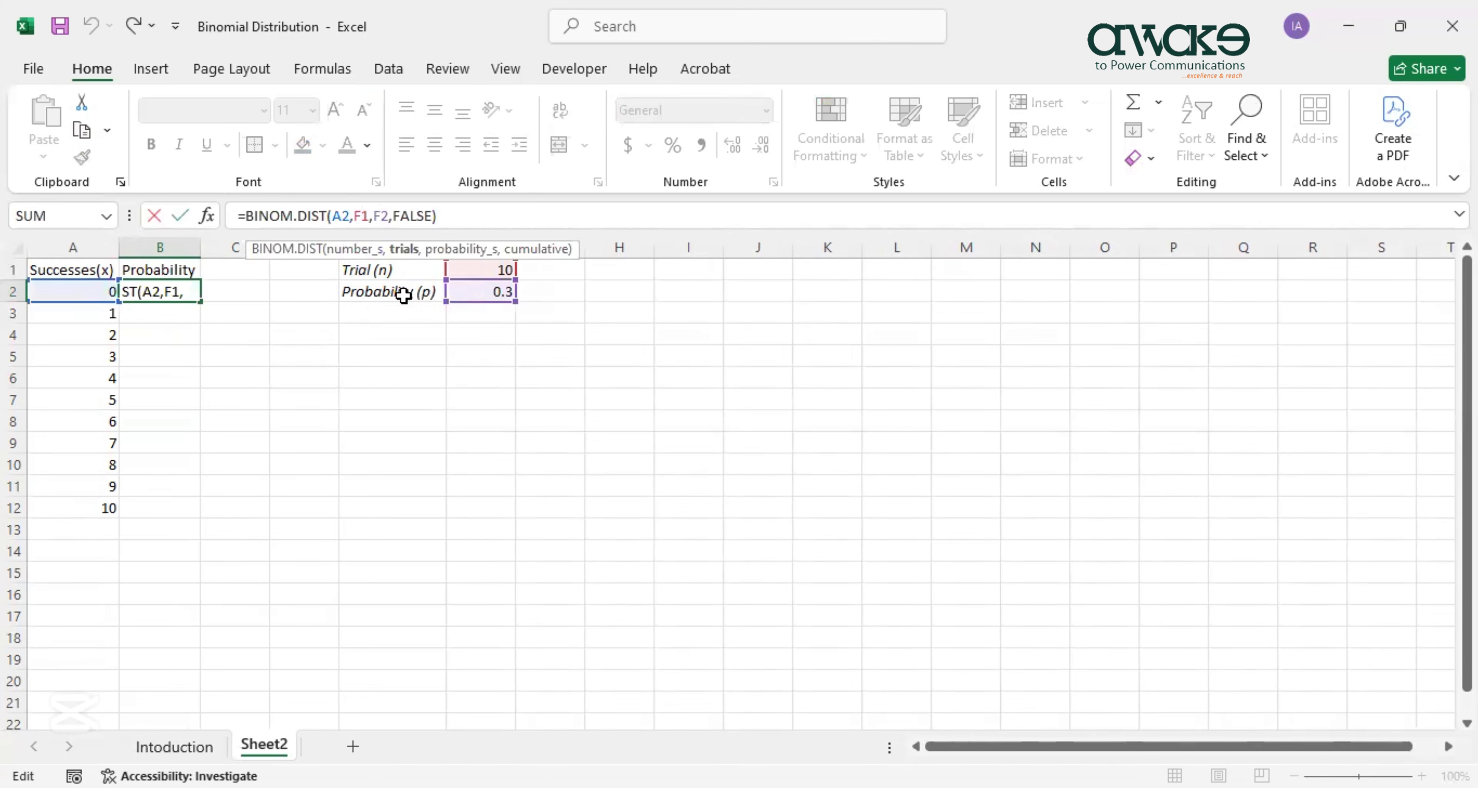
pyautogui.click(542, 453)
pyautogui.click(485, 277)
pyautogui.click(164, 287)
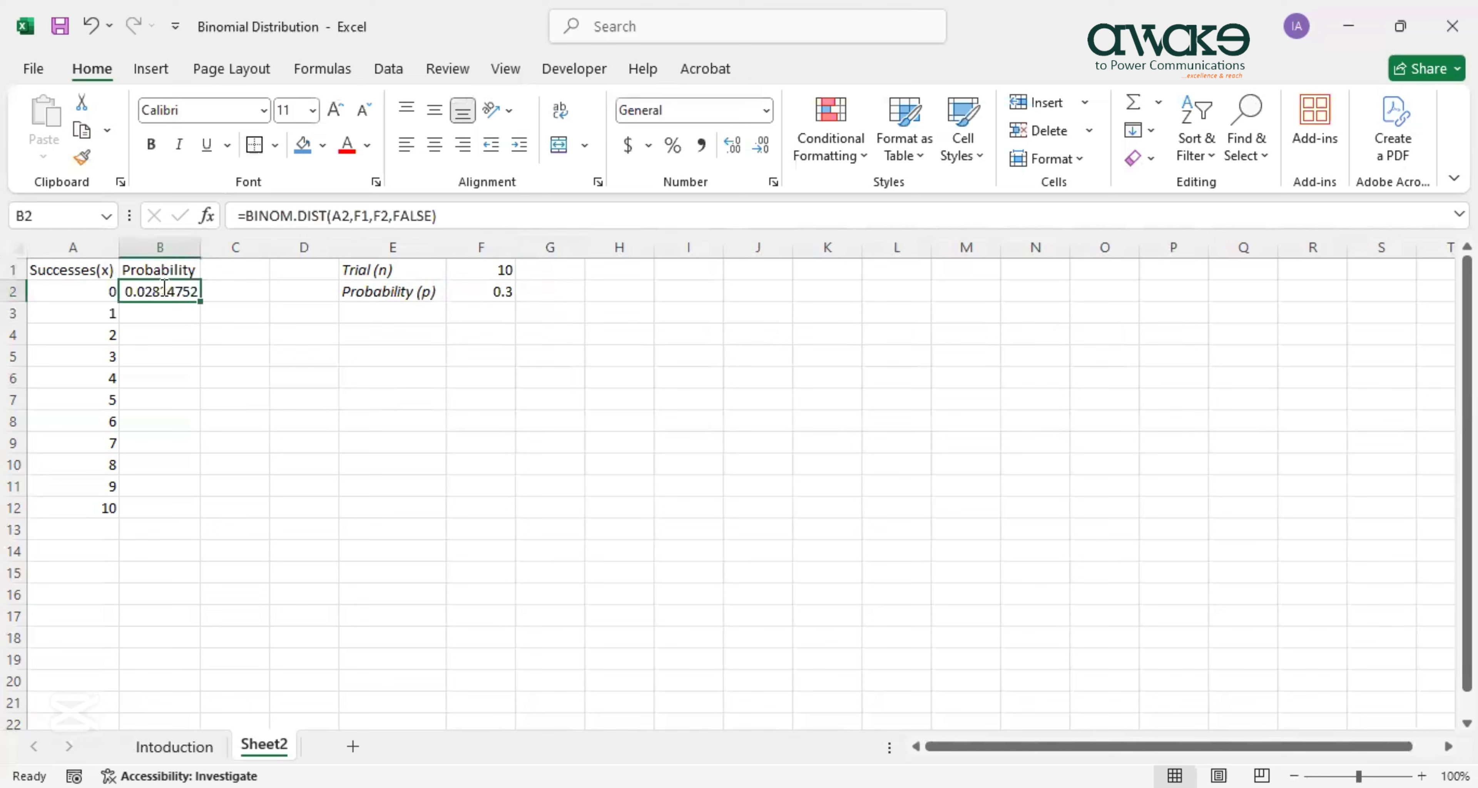
pyautogui.doubleClick(164, 287)
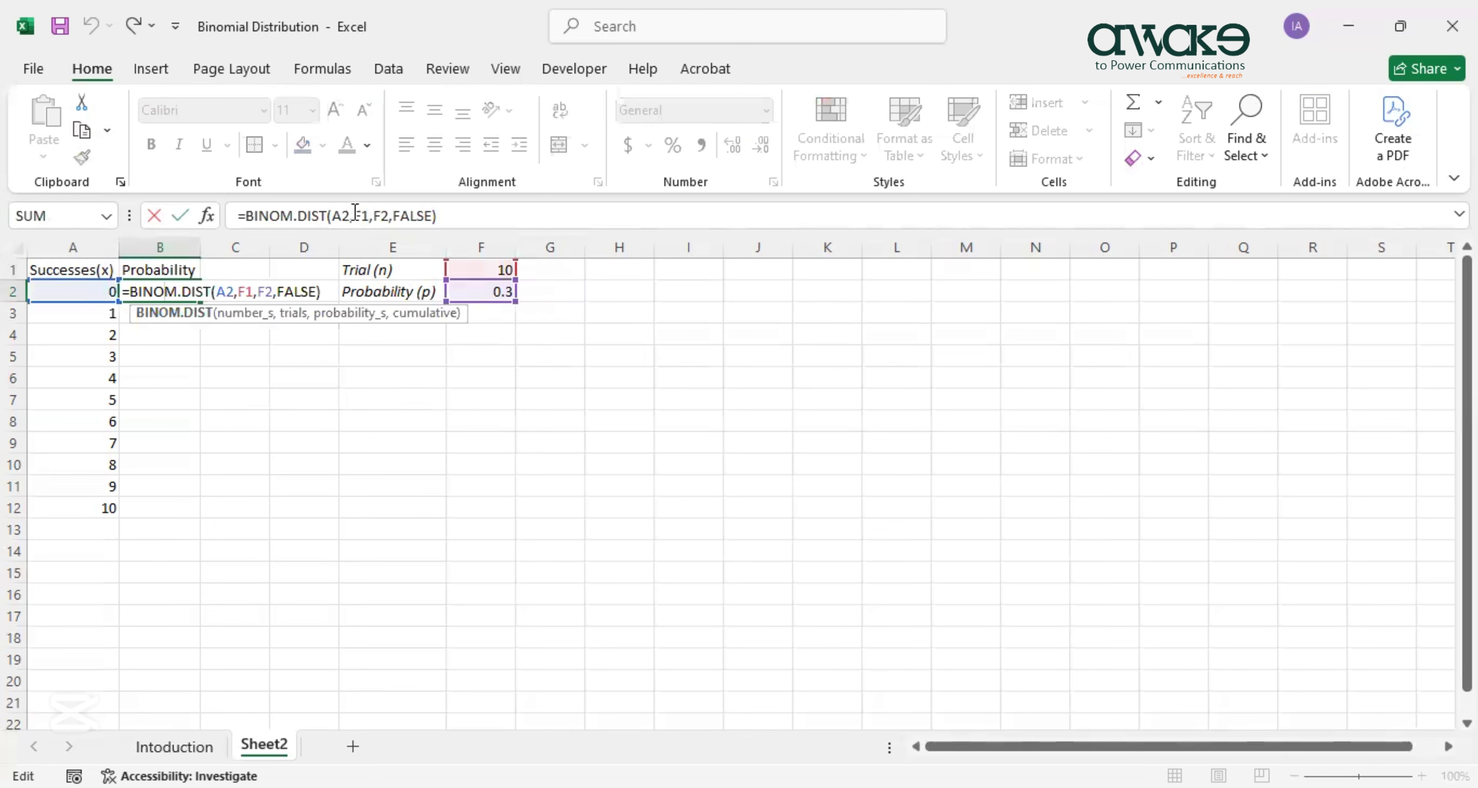
pyautogui.click(368, 218)
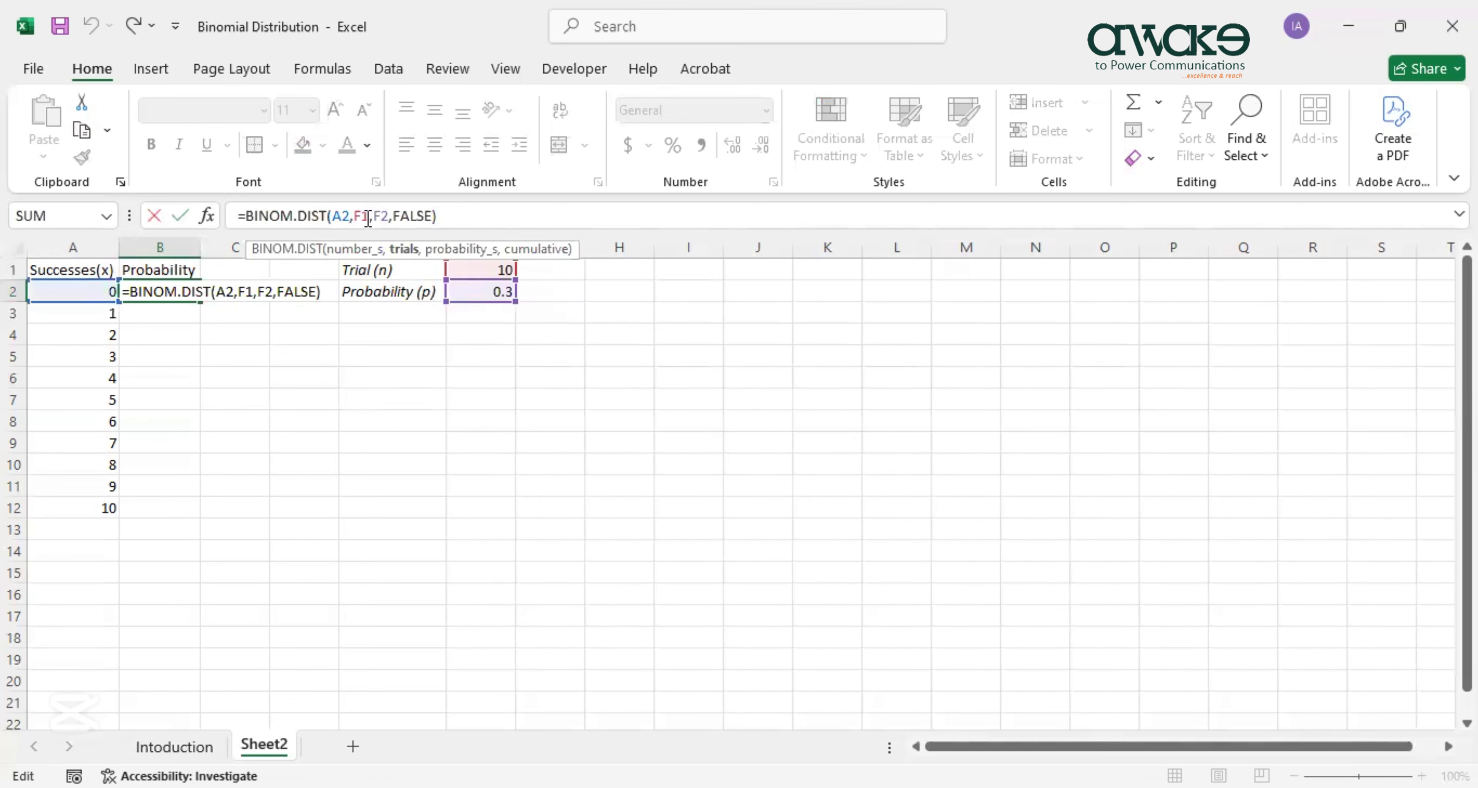
pyautogui.press('F4')
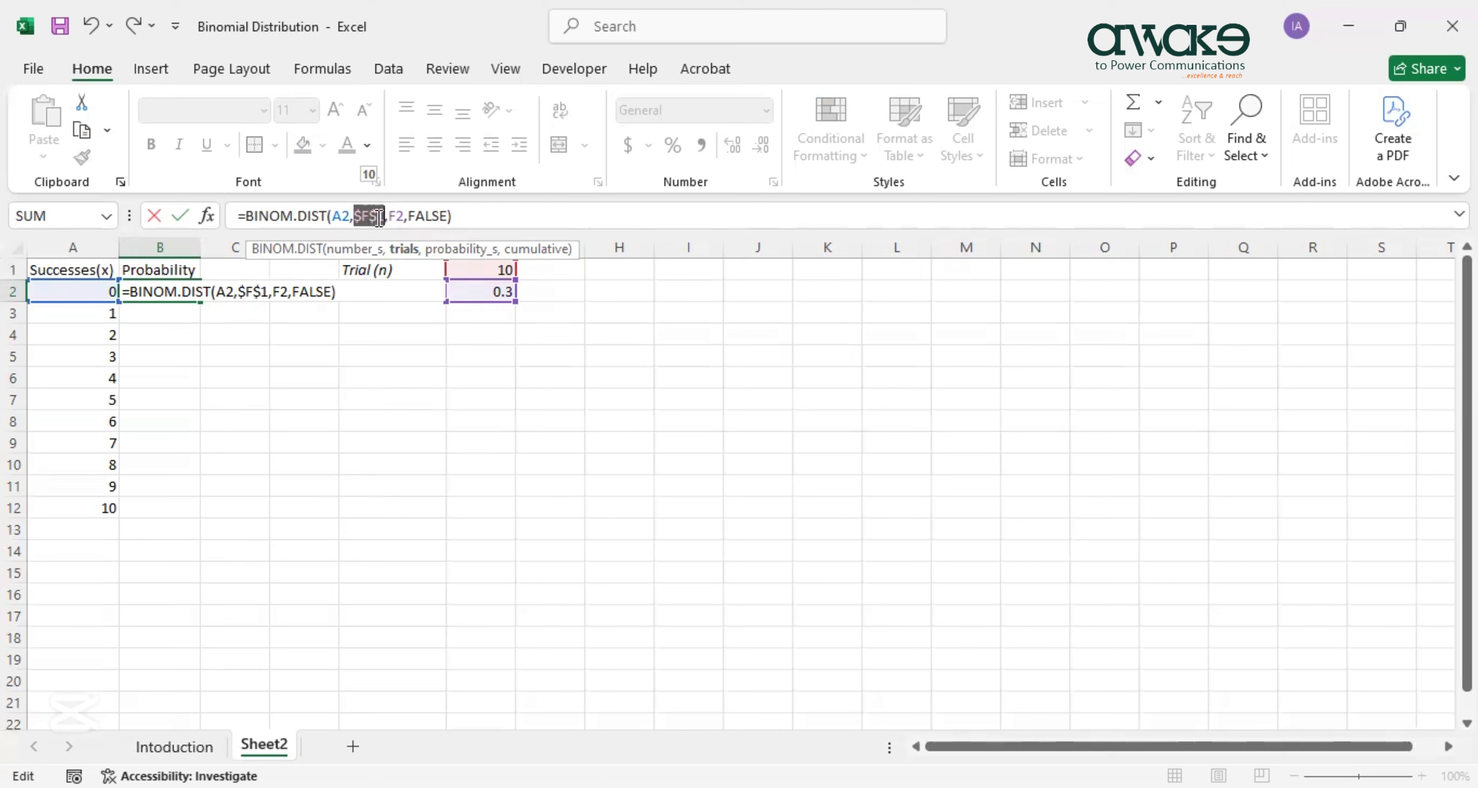
pyautogui.click(399, 218)
pyautogui.press('F4')
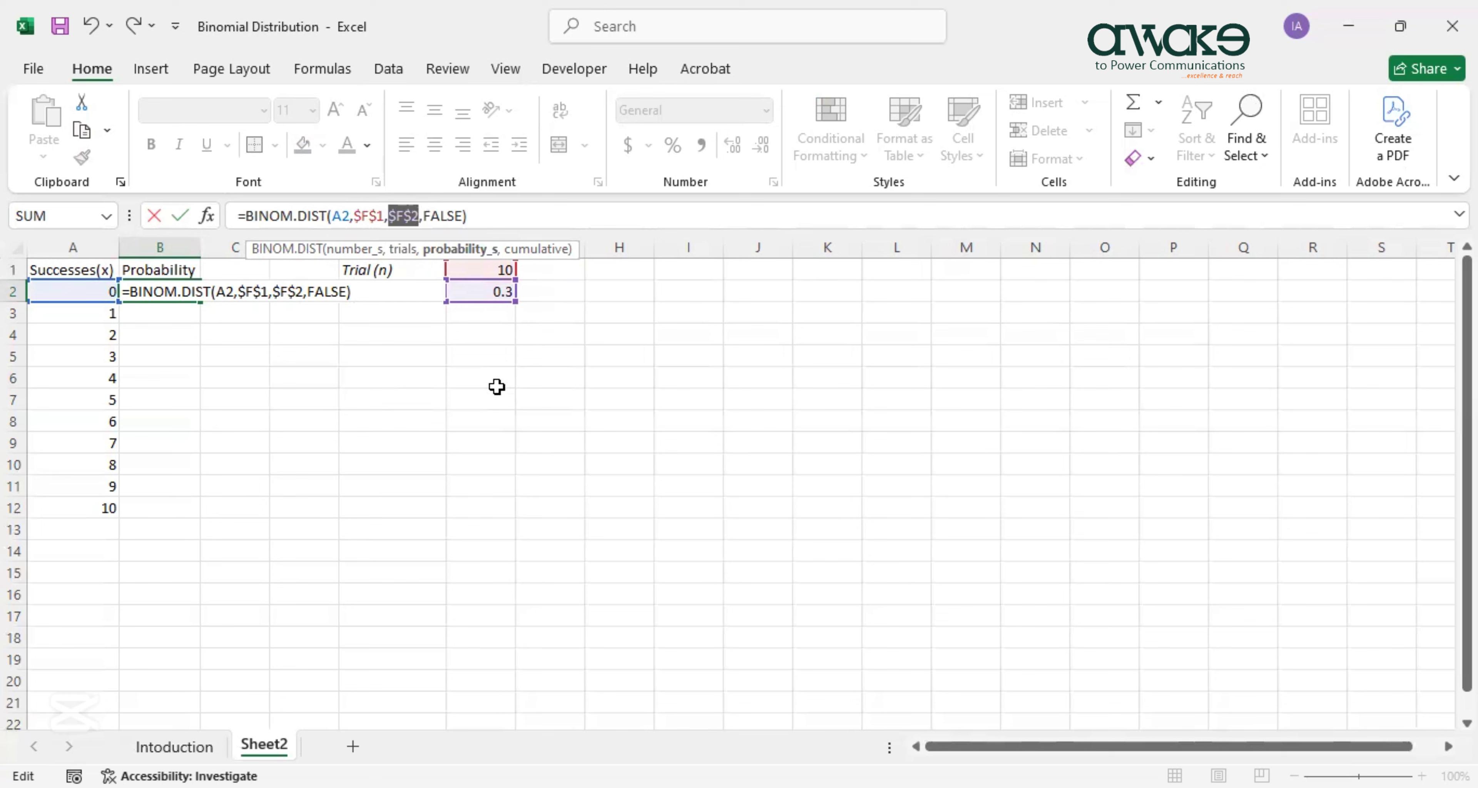
pyautogui.press('Return')
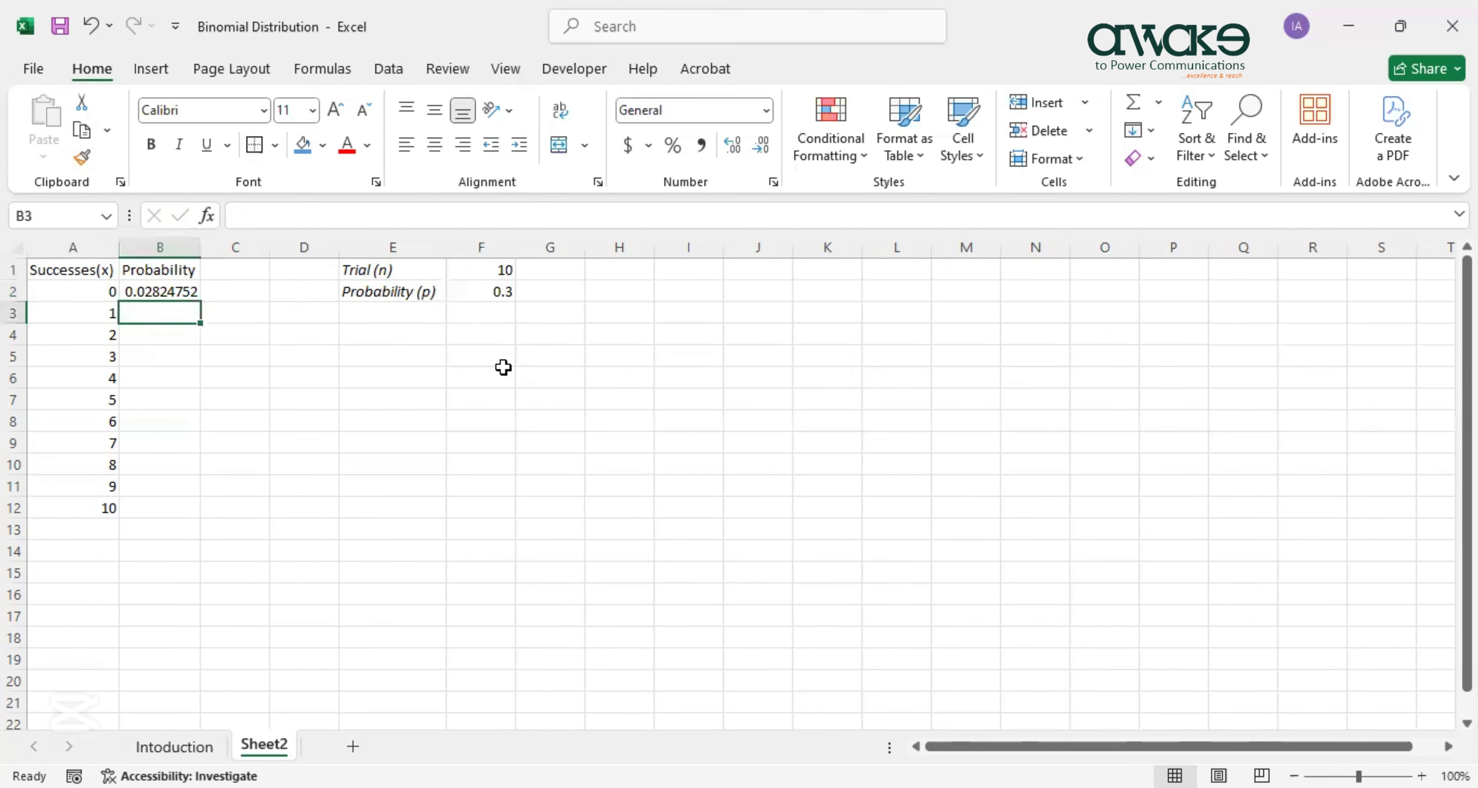
# Copy B2's formula down to B12 for 1–10 successes, e.g. 0.2668279 at 3 successes.
pyautogui.click(173, 291)
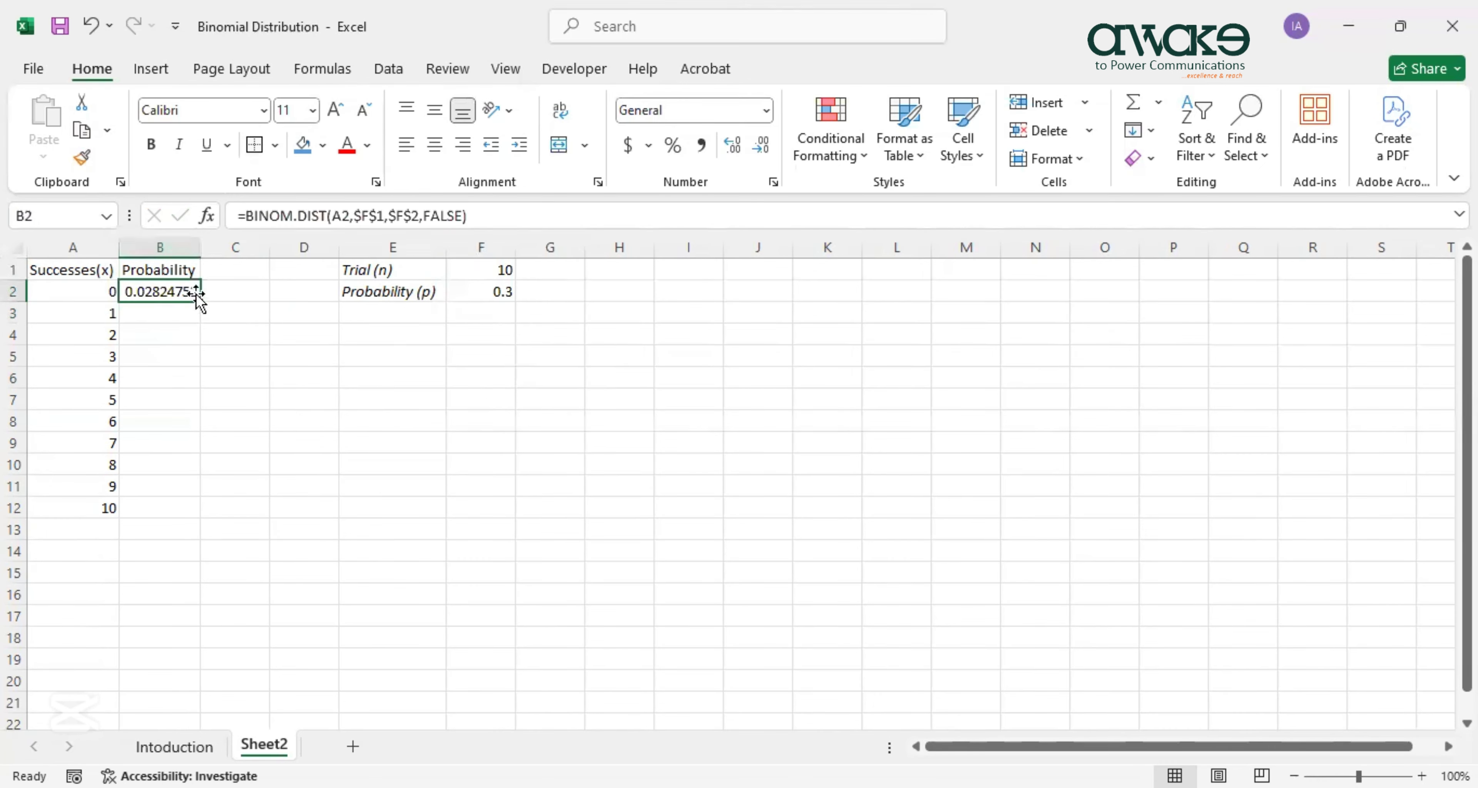
pyautogui.moveTo(201, 304); pyautogui.dragTo(181, 508)
pyautogui.click(495, 271)
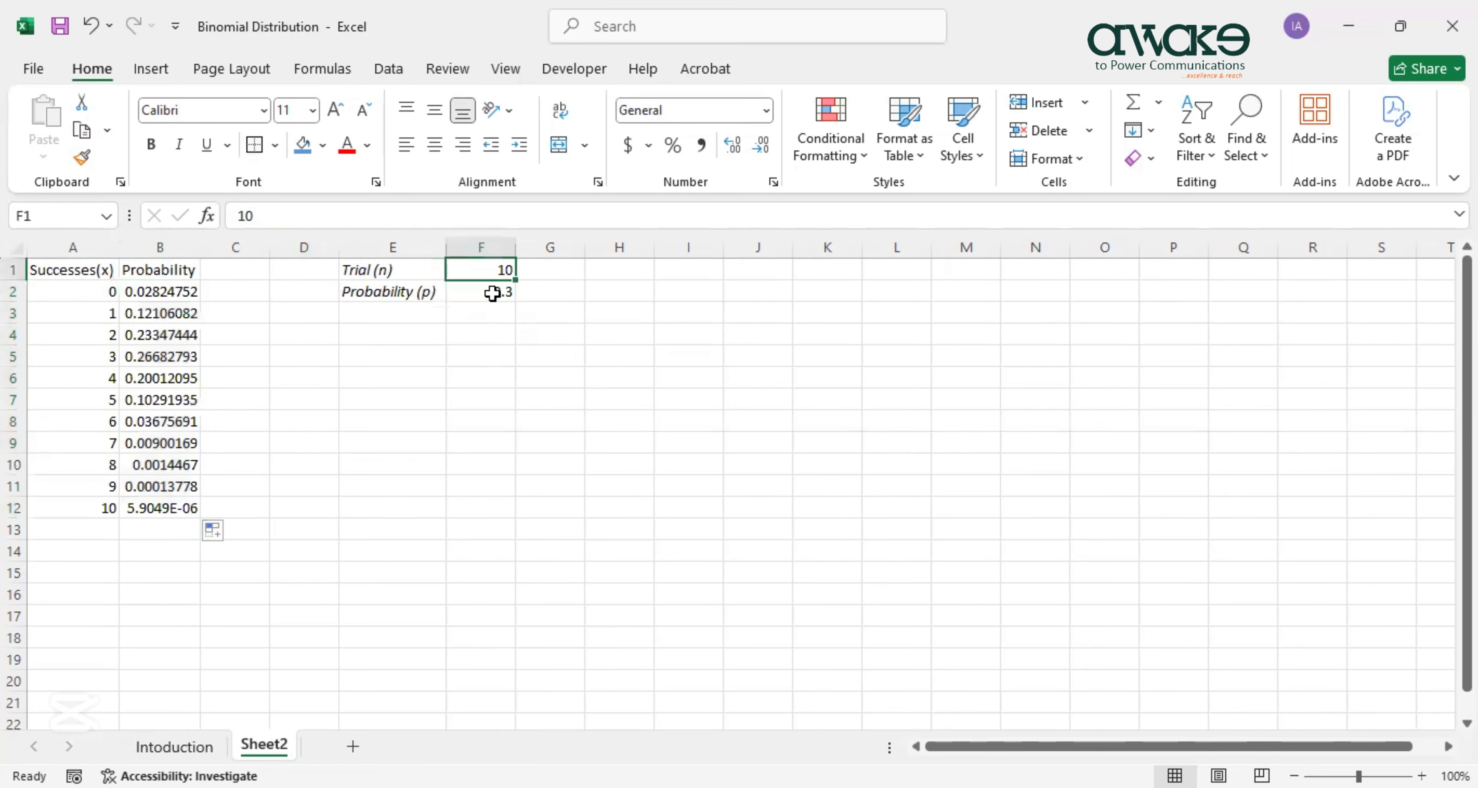
pyautogui.click(489, 291)
pyautogui.keyDown('ctrl'); pyautogui.scroll(2, 358, 448); pyautogui.keyUp('ctrl')
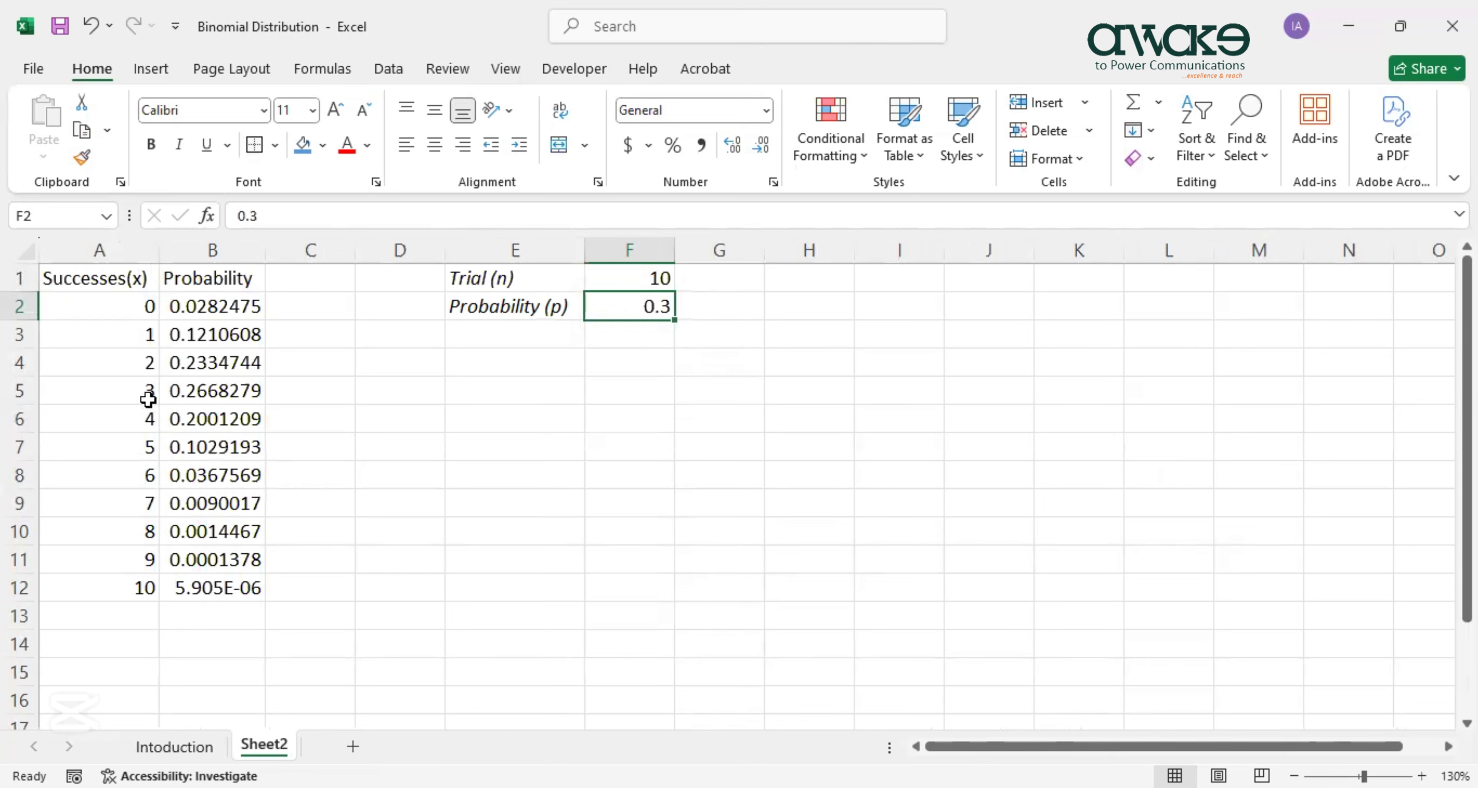
pyautogui.click(127, 390)
pyautogui.hotkey('shift', 'Right')
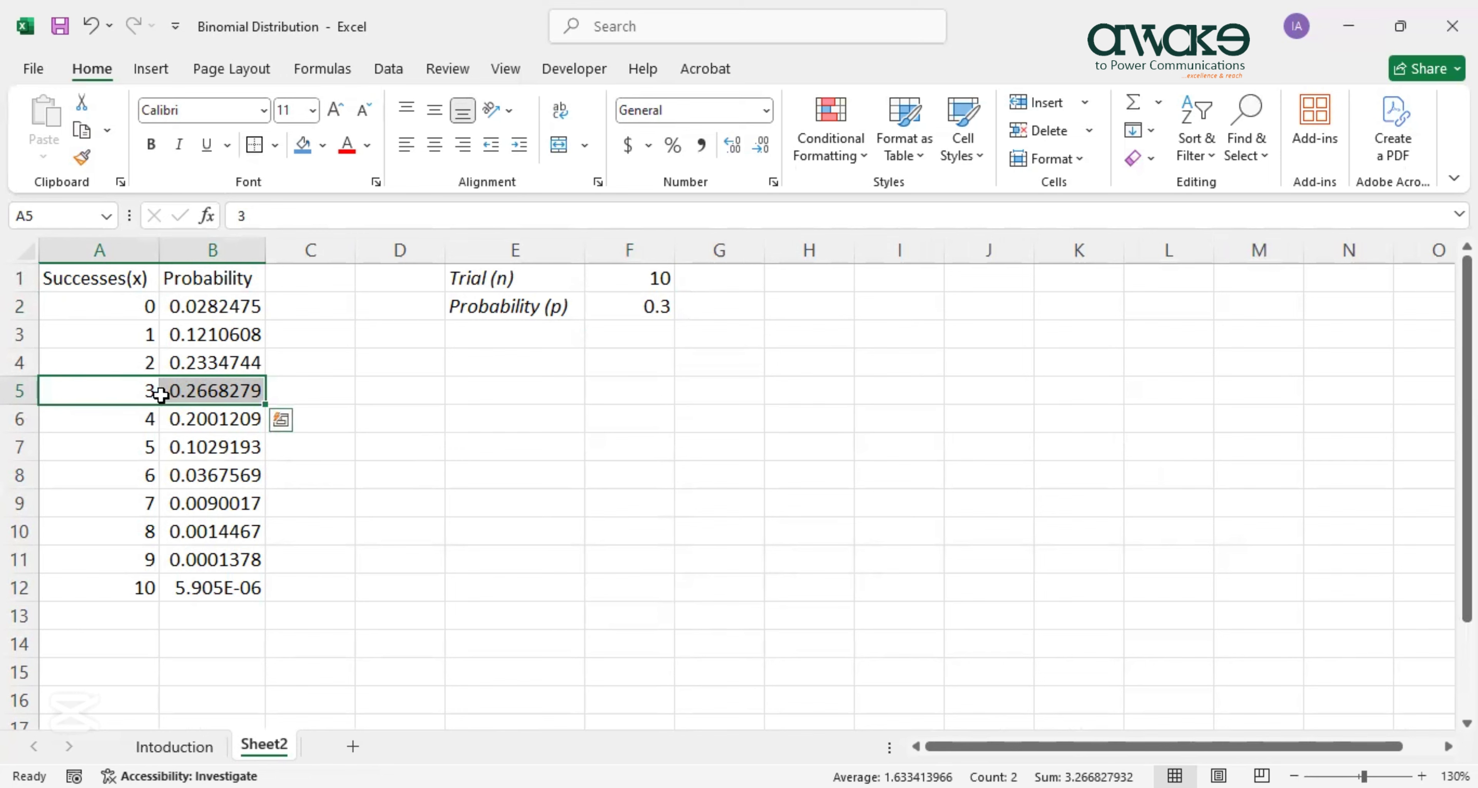
# Compare the manual and BINOM.DIST results on the Intoduction sheet, then return to Sheet2.
pyautogui.click(204, 747)
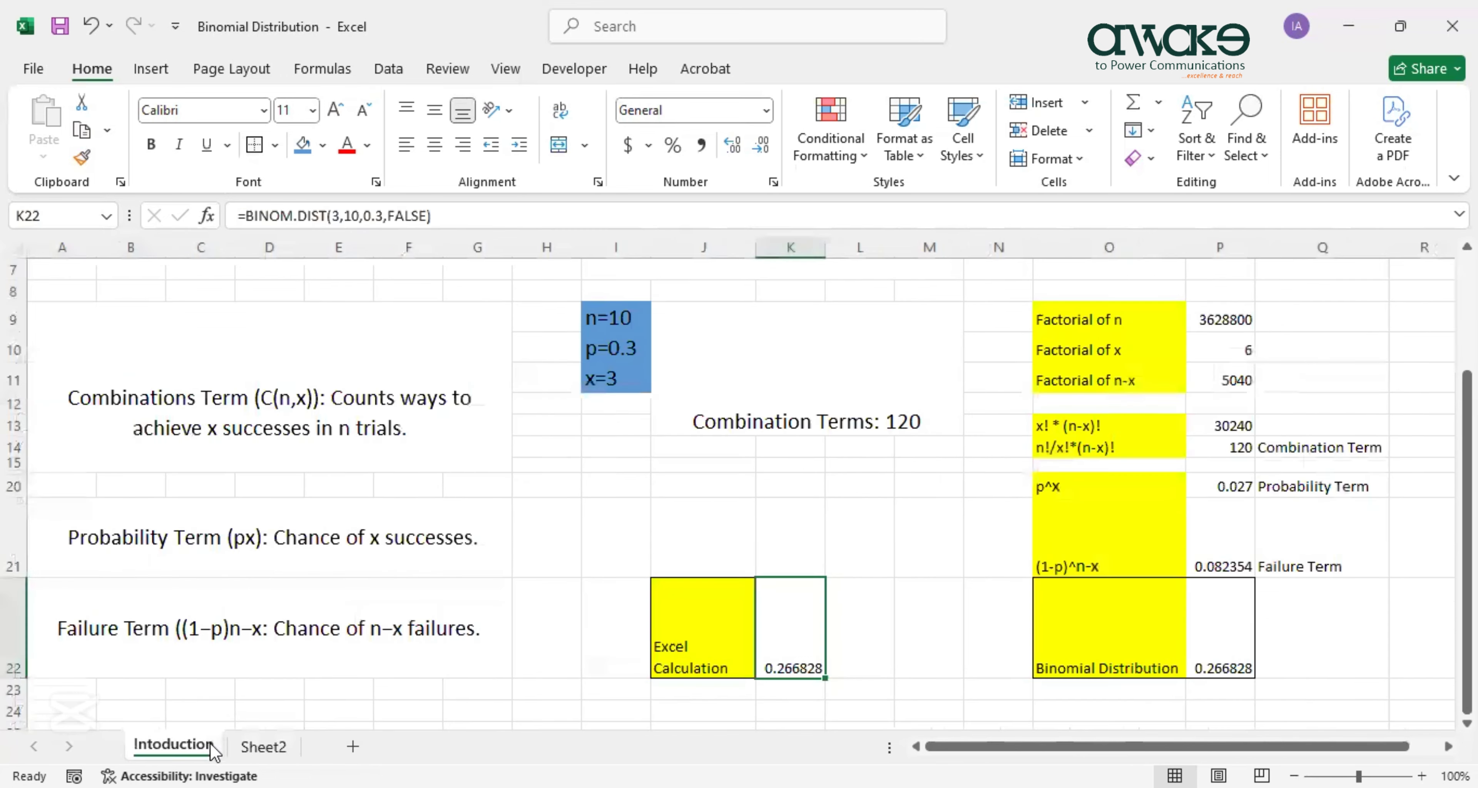
pyautogui.click(1227, 674)
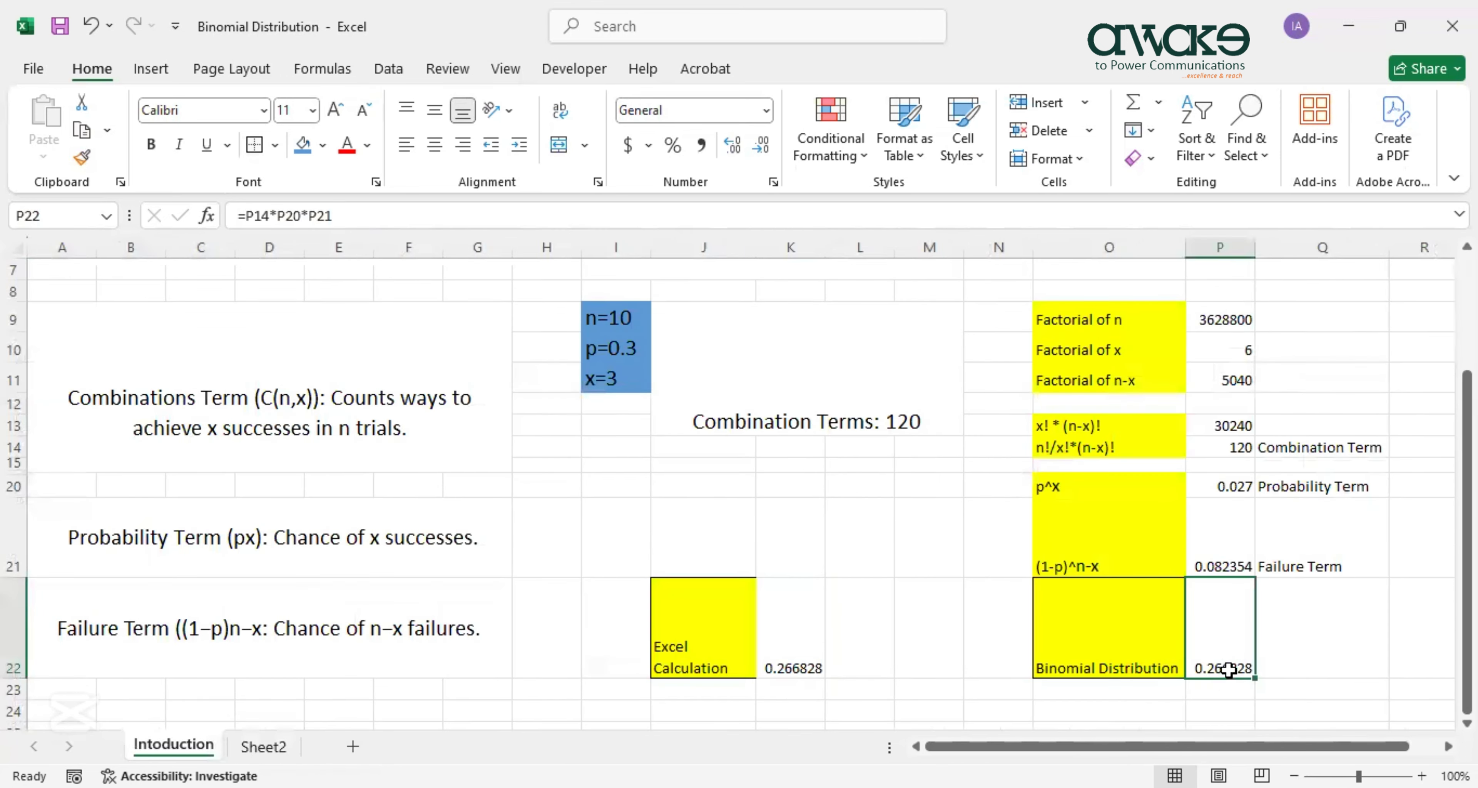
pyautogui.keyDown('ctrl'); pyautogui.scroll(1, 1229, 670); pyautogui.keyUp('ctrl')
pyautogui.scroll(-1, 1229, 670)
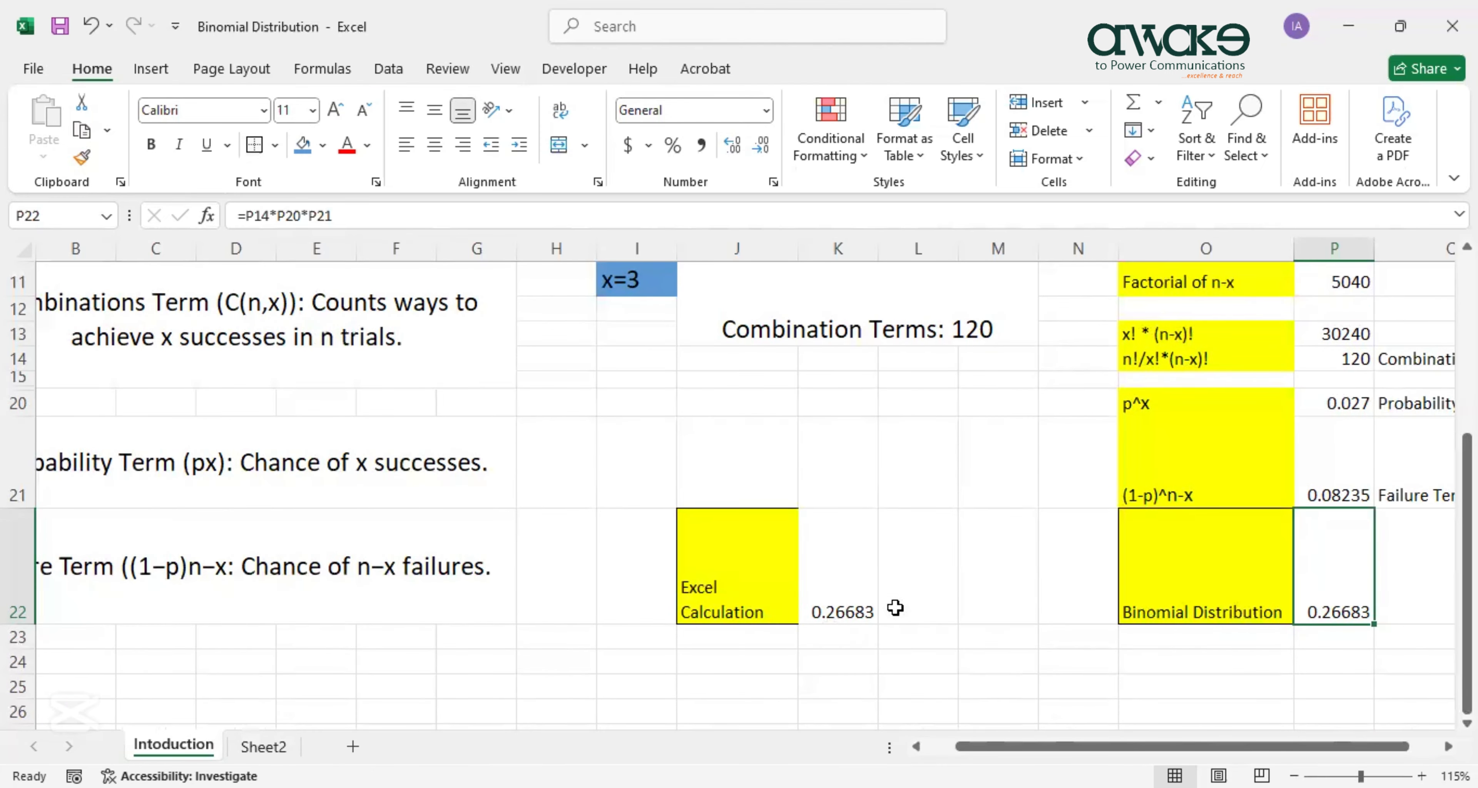
pyautogui.click(263, 747)
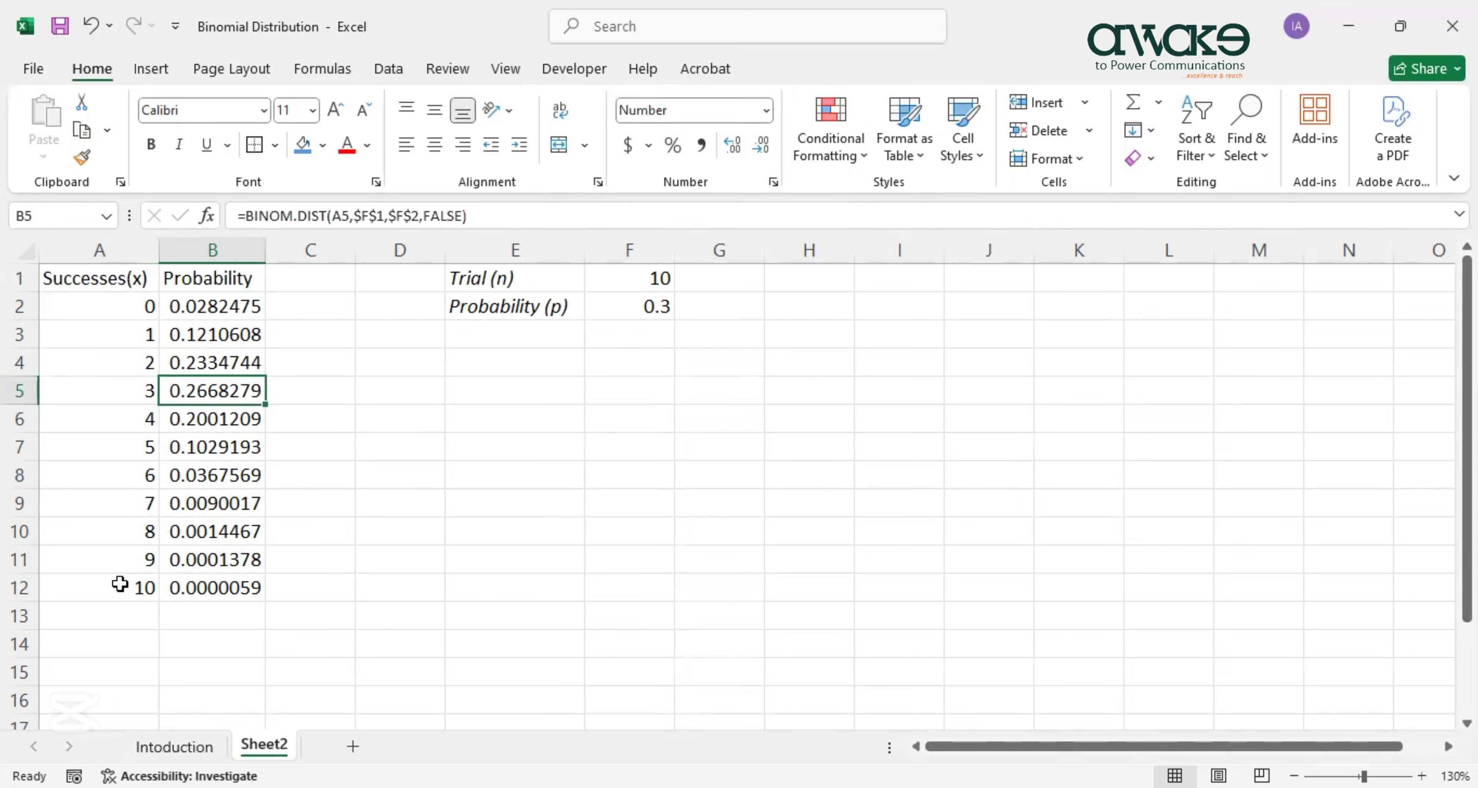
# Rename the B1 header to 'Exact Probability', autofit column B, and select A1:B12.
pyautogui.click(208, 280)
pyautogui.doubleClick(212, 280)
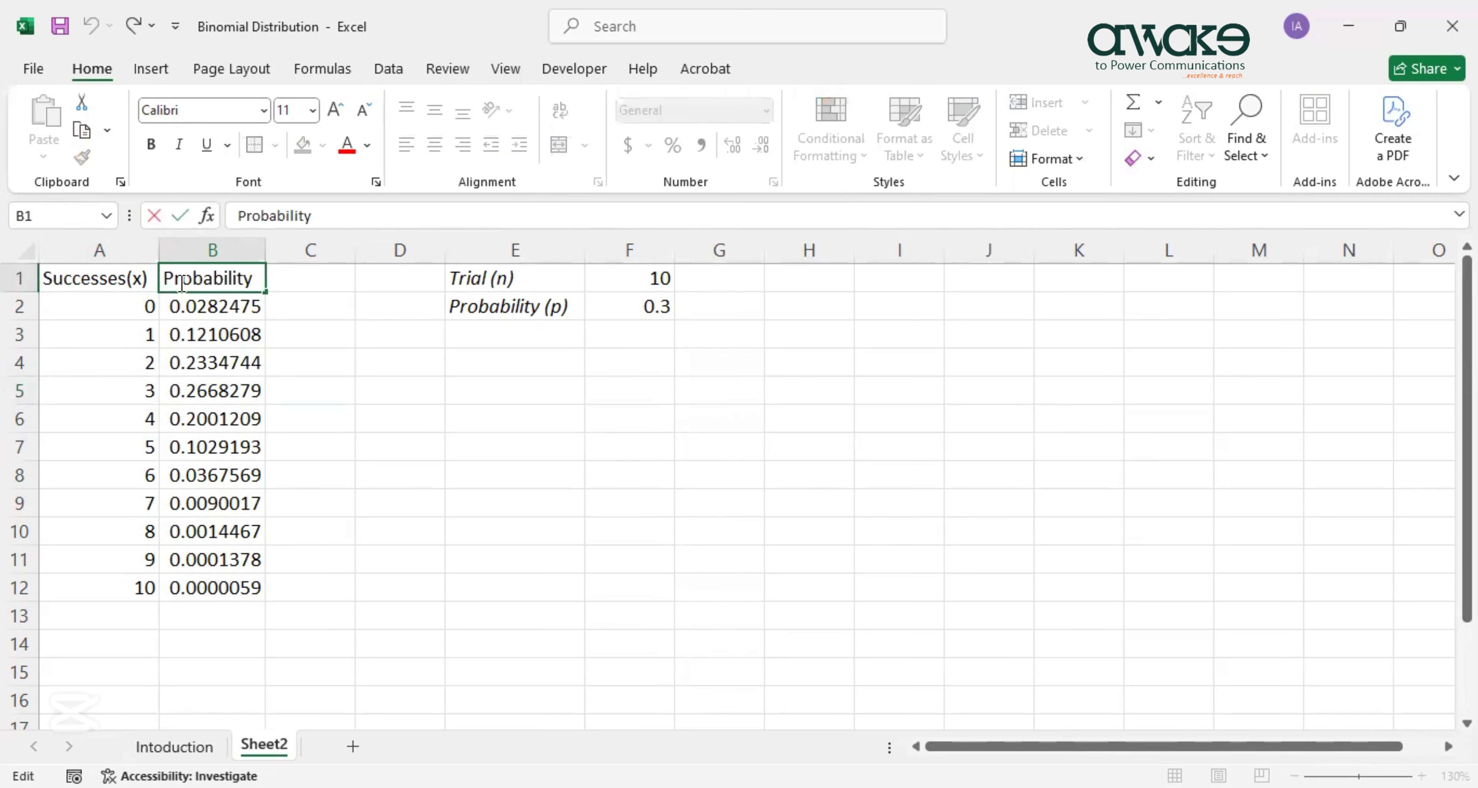
pyautogui.write('Exact')
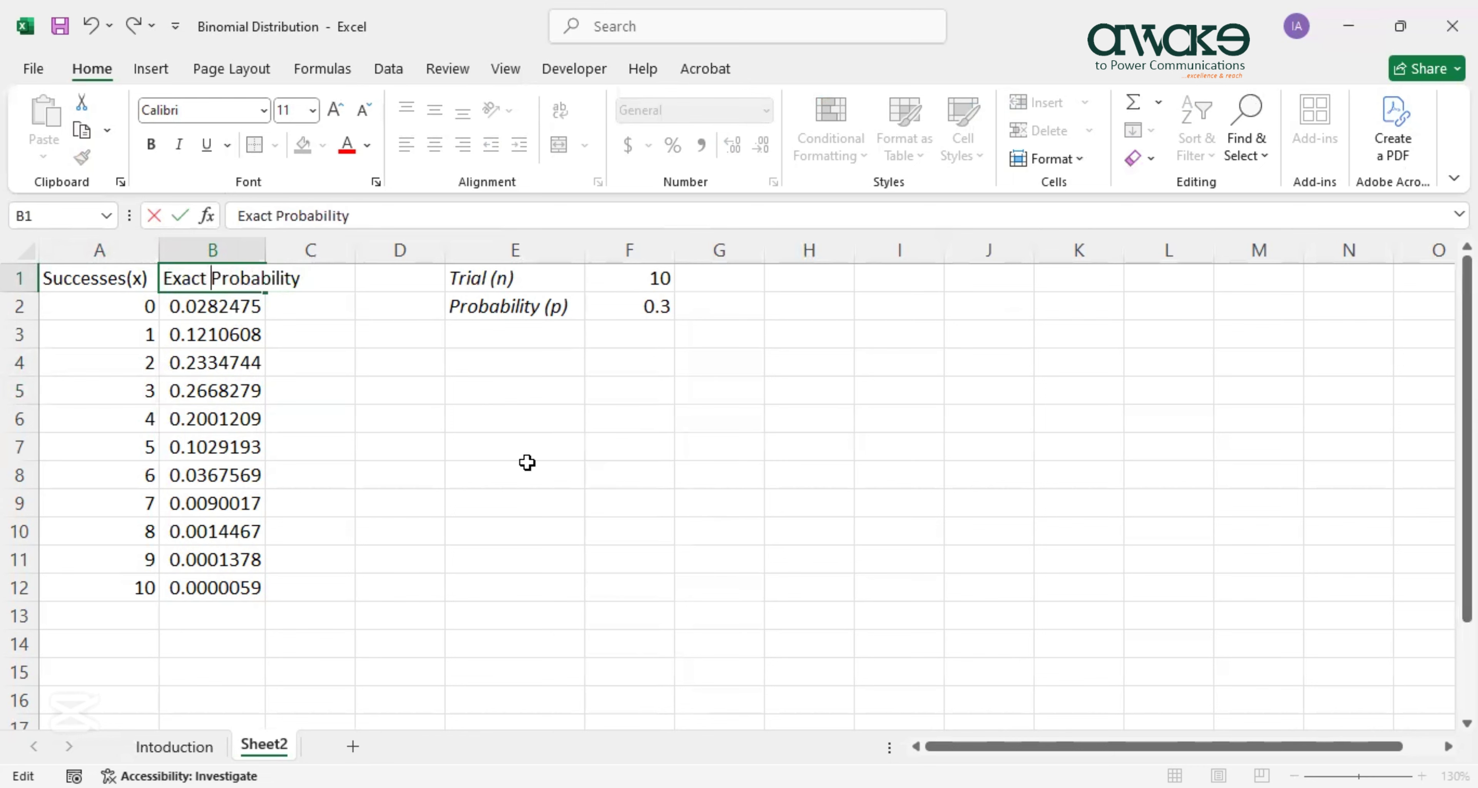
pyautogui.click(312, 444)
pyautogui.doubleClick(265, 251)
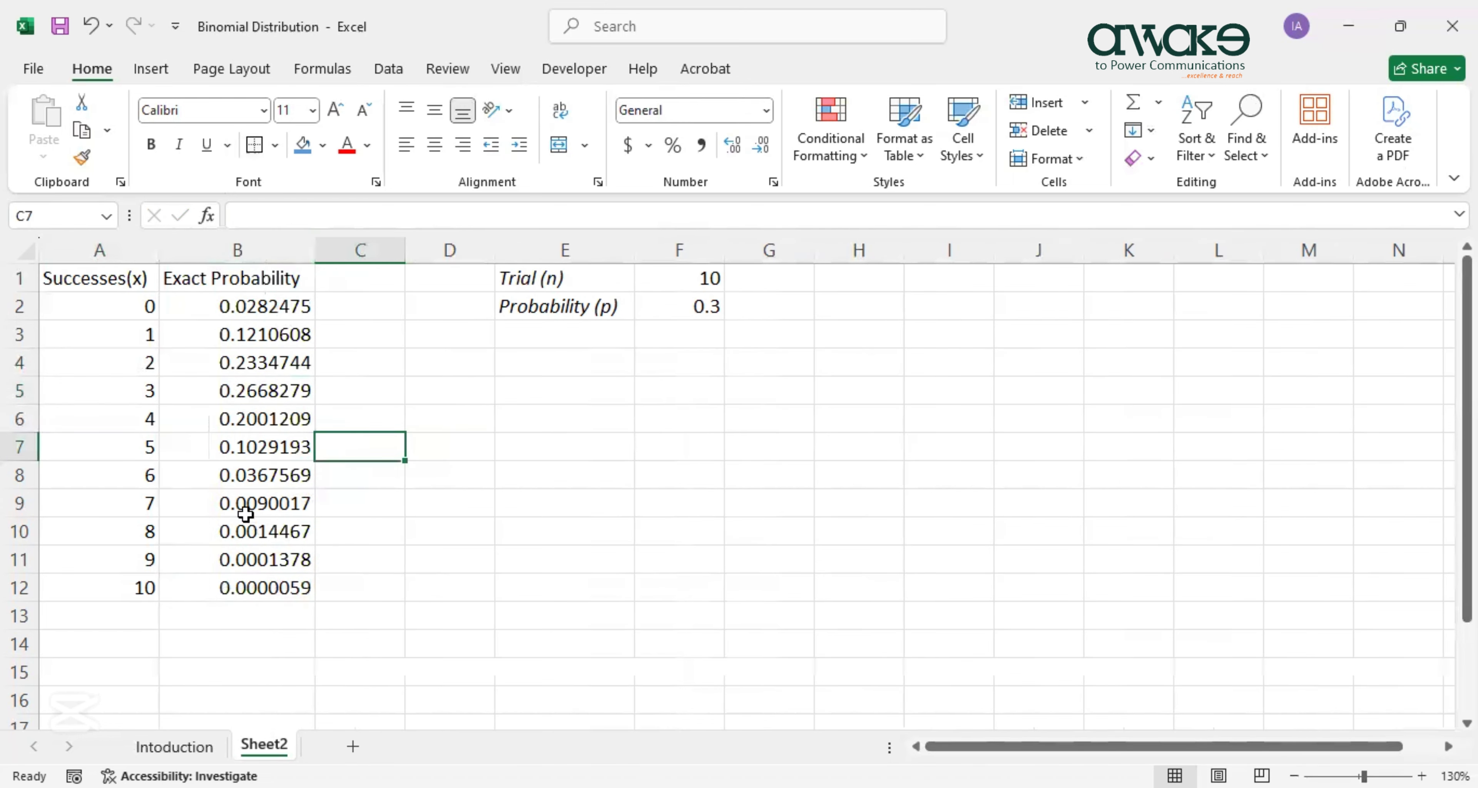
pyautogui.moveTo(97, 279); pyautogui.dragTo(259, 602)
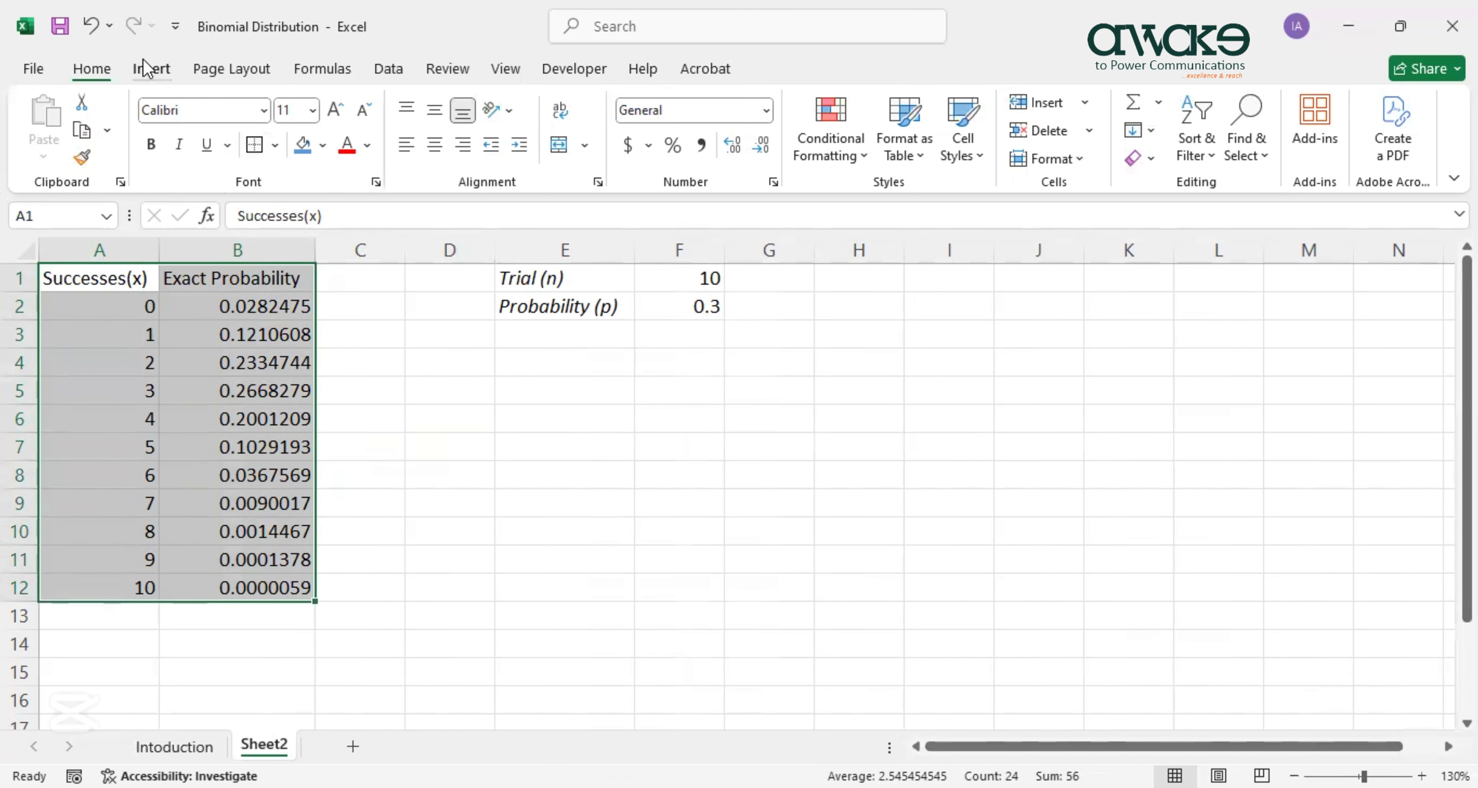
# Insert a Clustered Column chart from Recommended Charts and place it right of the table.
pyautogui.click(151, 68)
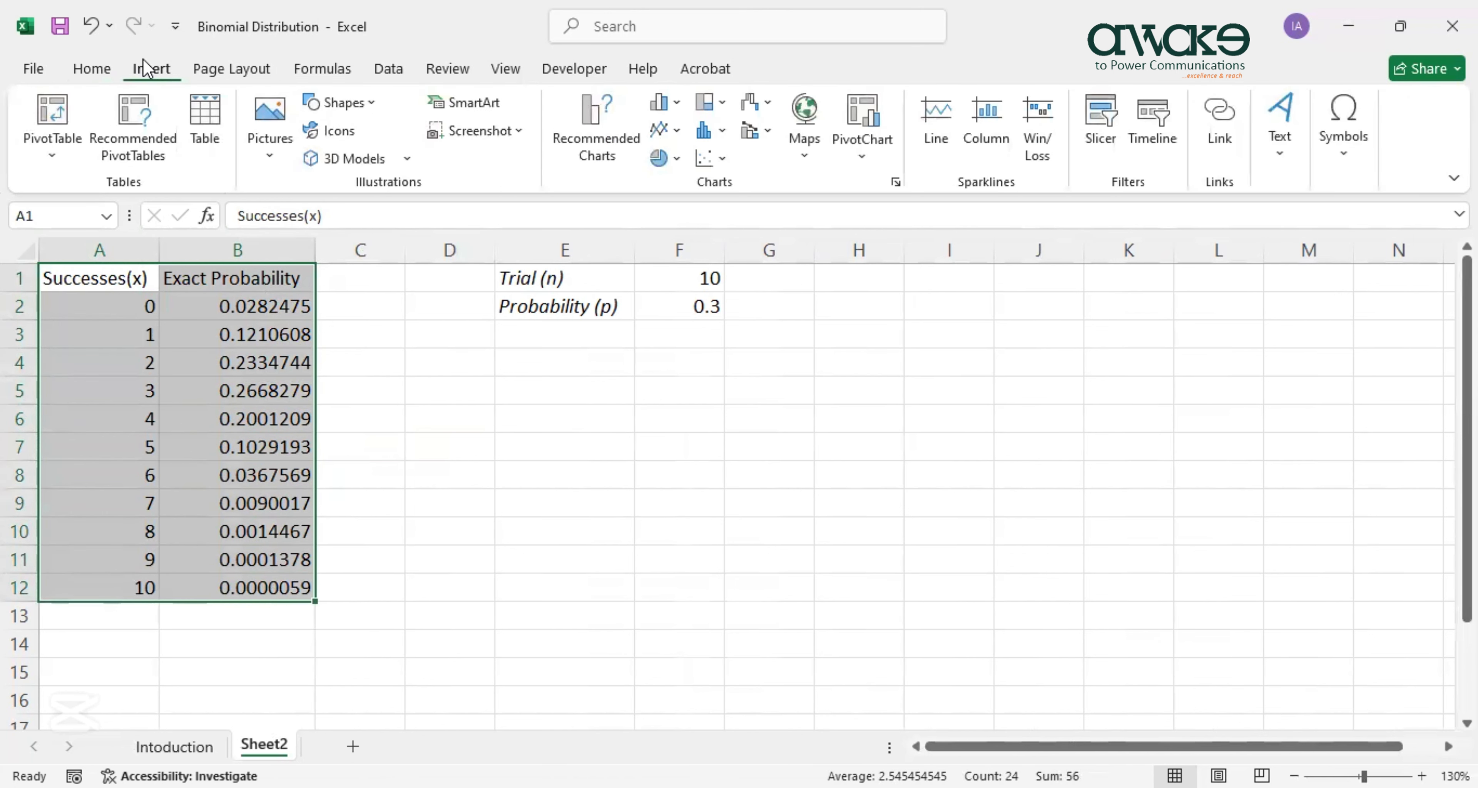
pyautogui.click(893, 178)
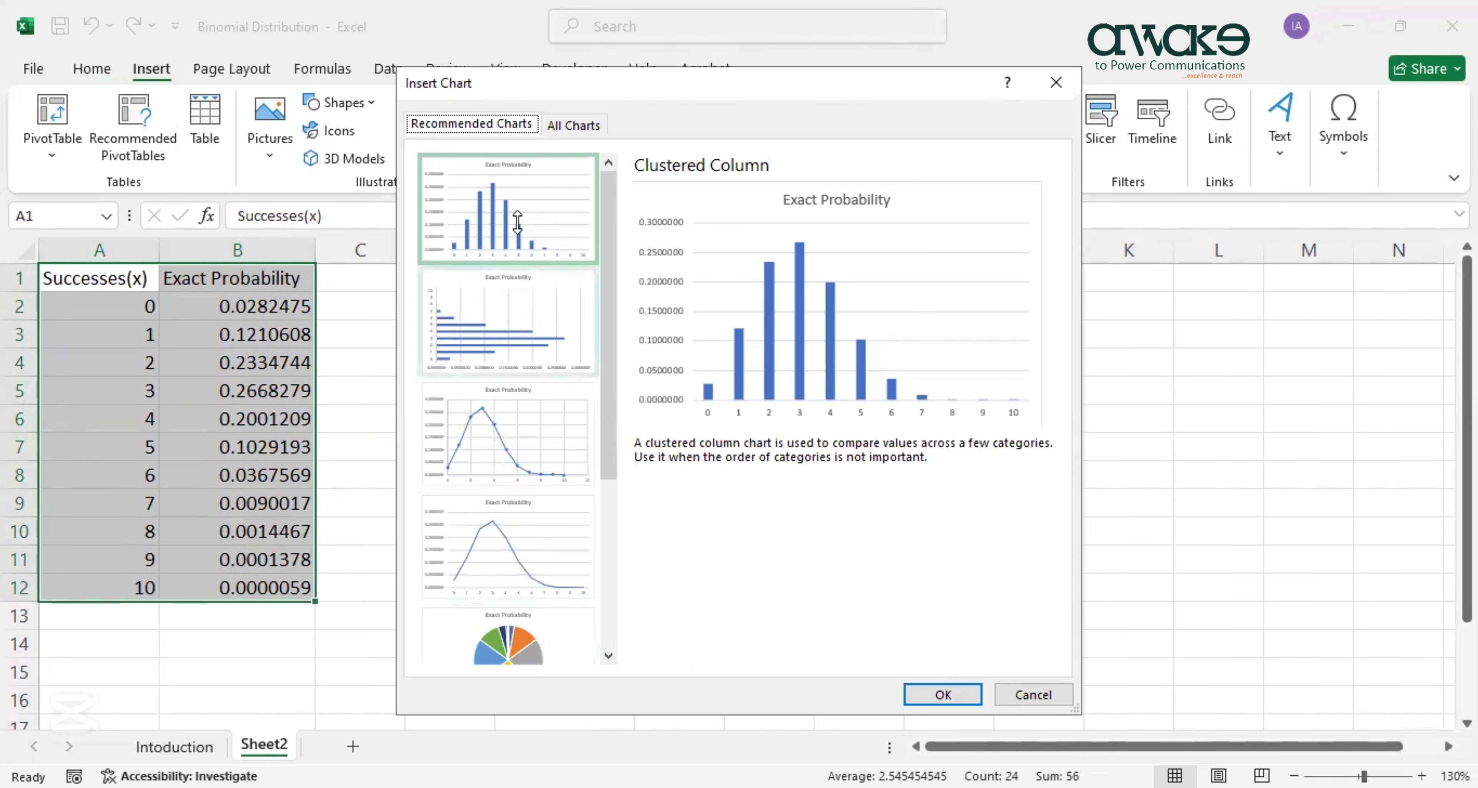
pyautogui.click(488, 209)
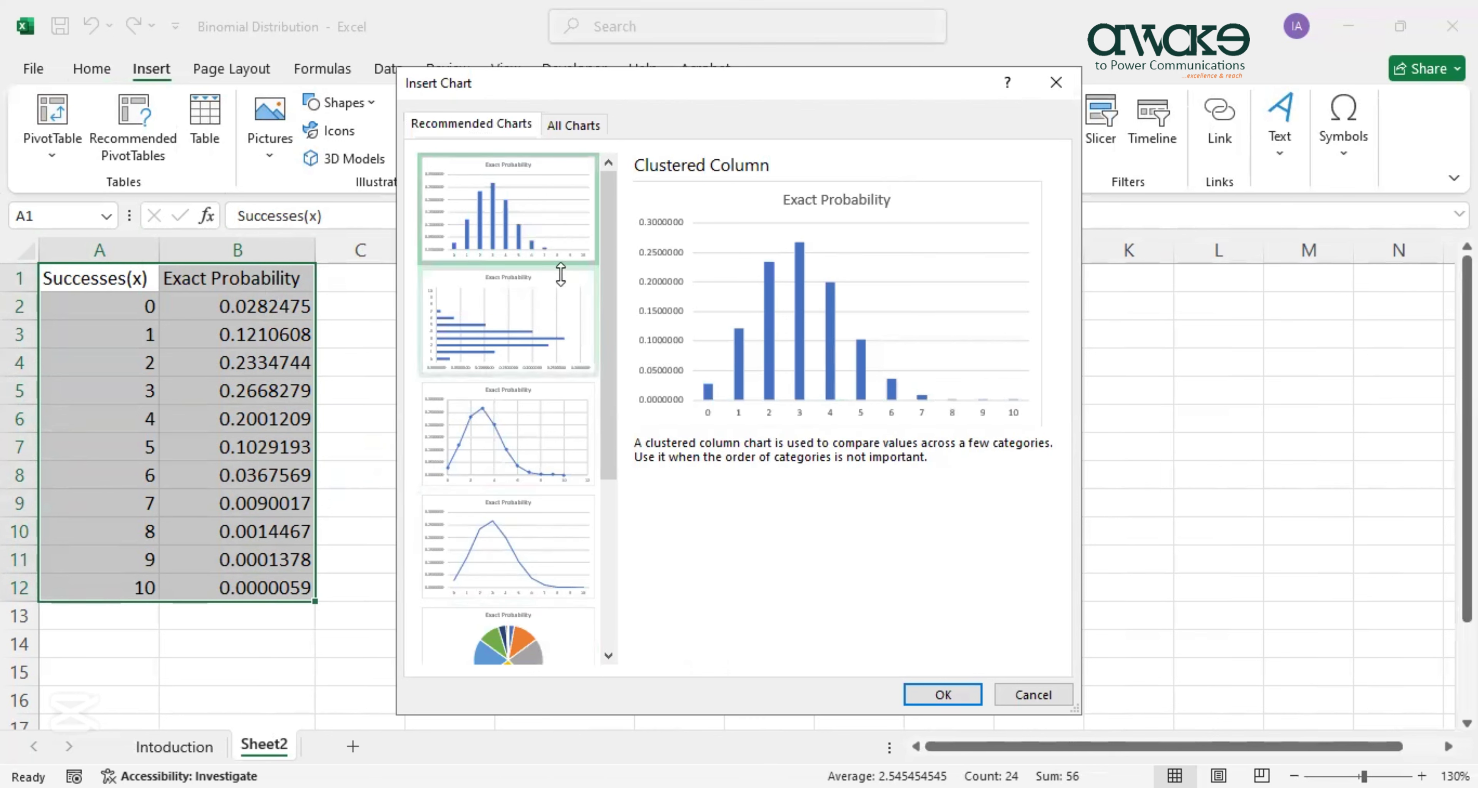
pyautogui.click(954, 697)
pyautogui.moveTo(845, 317); pyautogui.dragTo(1192, 290)
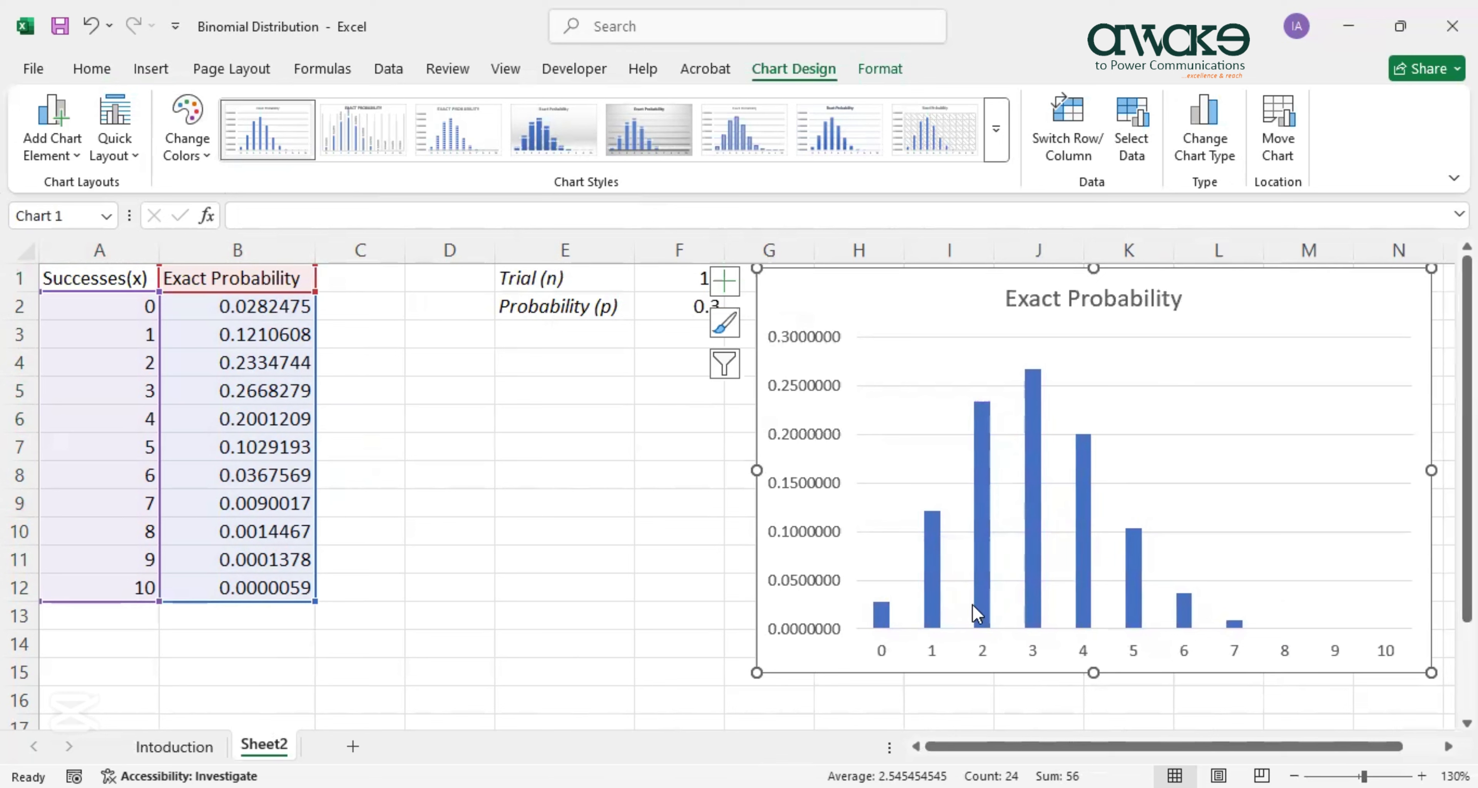
# Set the Exact Probability series gap width to 0% and nudge the chart slightly downward.
pyautogui.moveTo(975, 607)
pyautogui.click(984, 604)
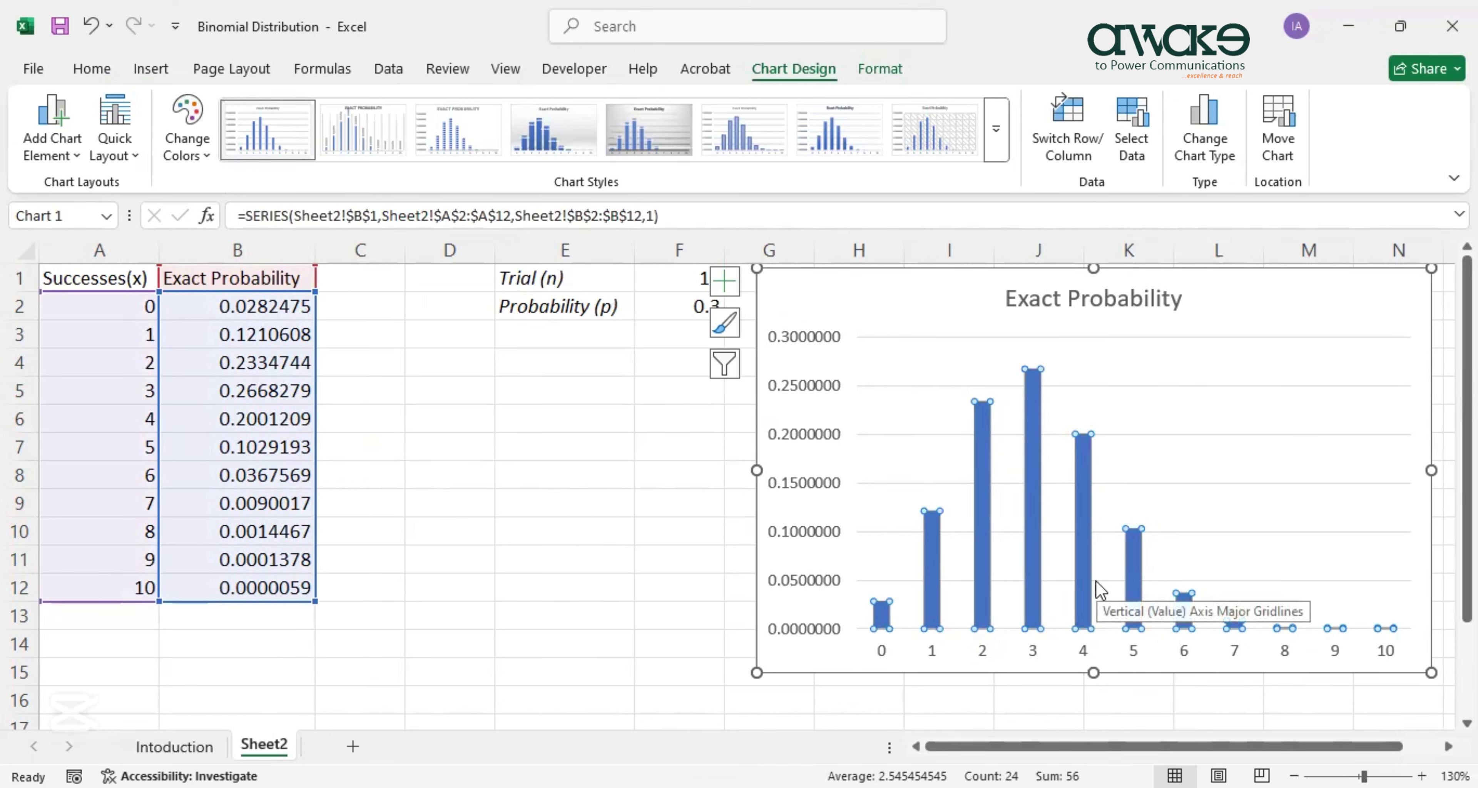
pyautogui.rightClick(978, 528)
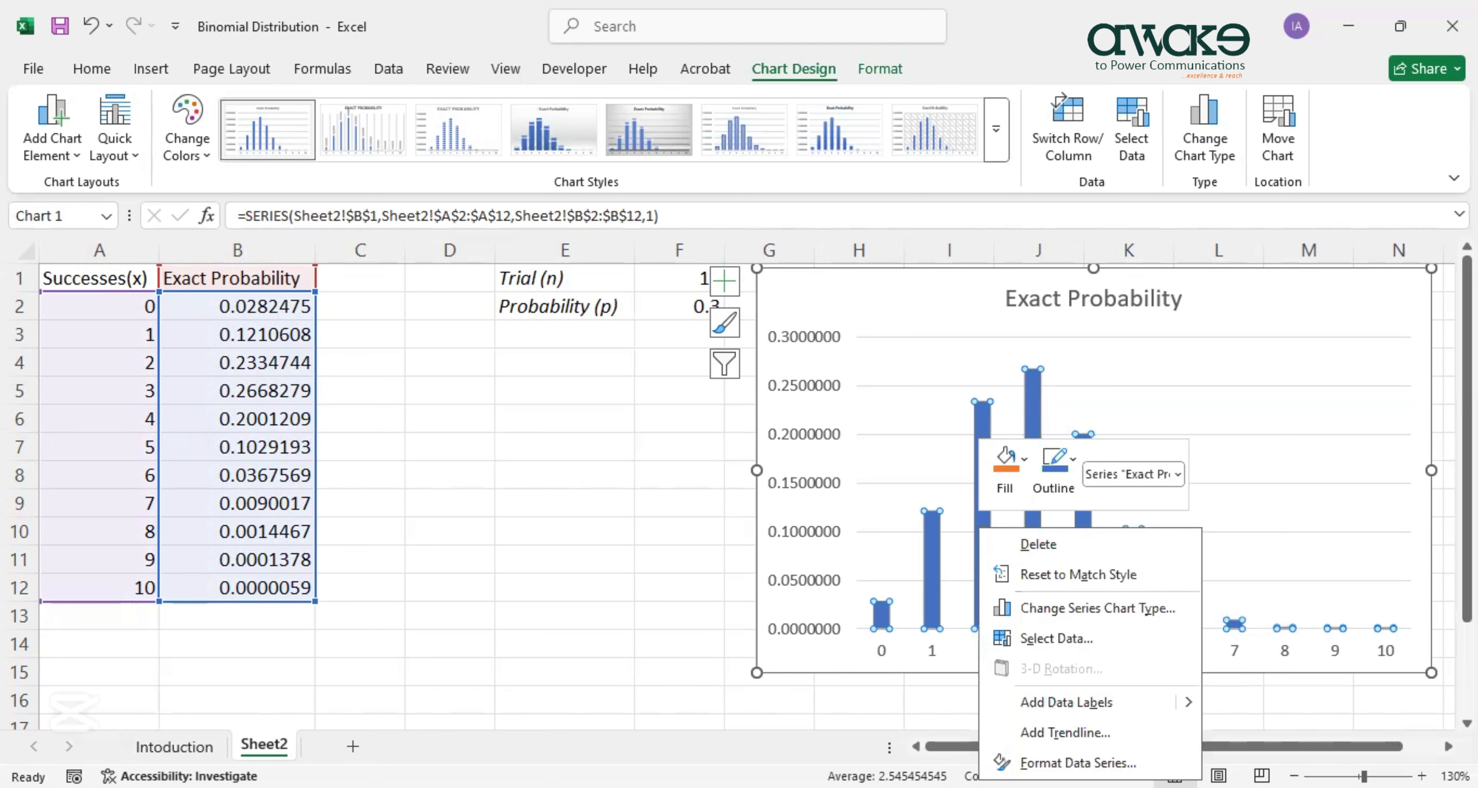
pyautogui.click(1078, 763)
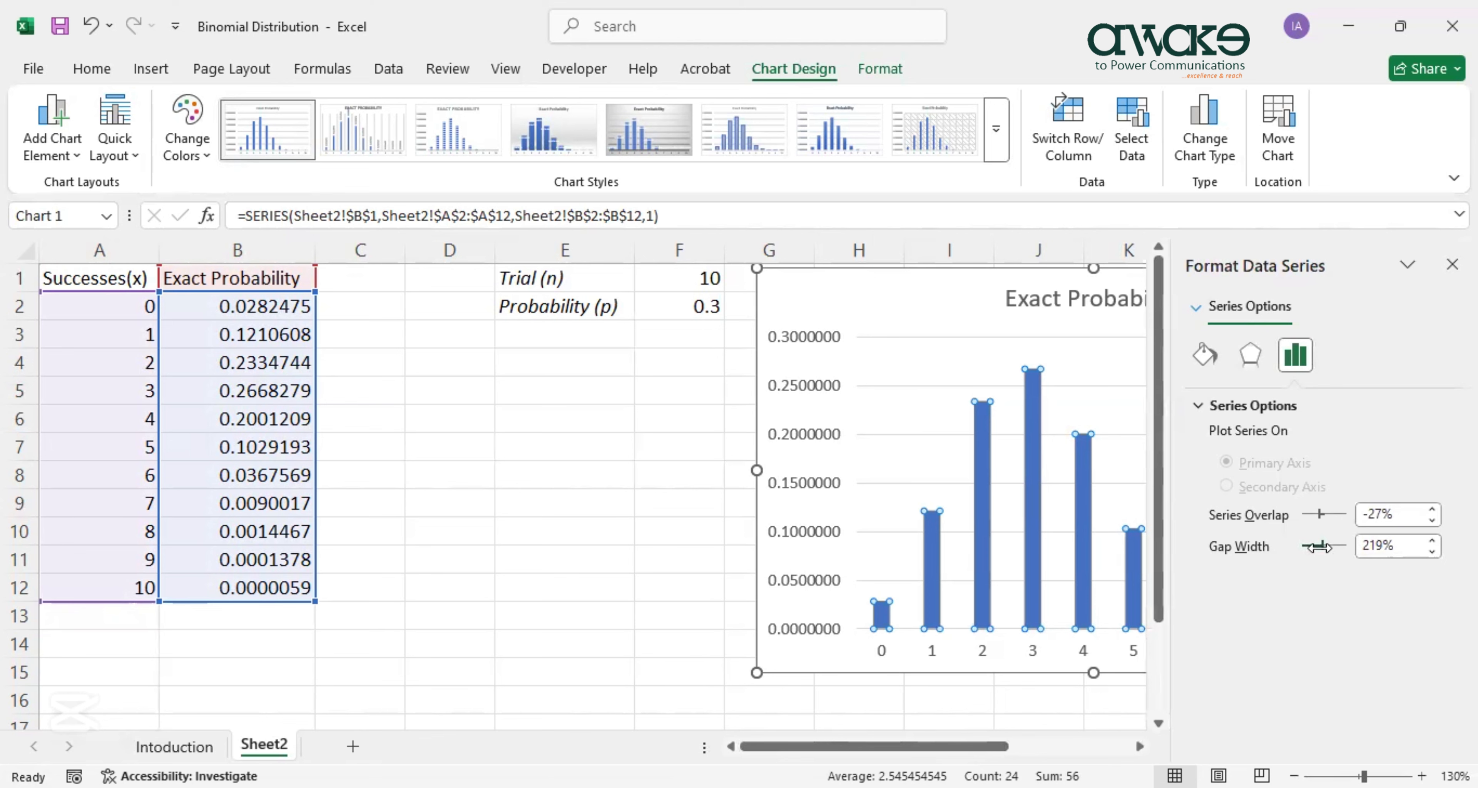
pyautogui.moveTo(1316, 548); pyautogui.dragTo(1304, 548)
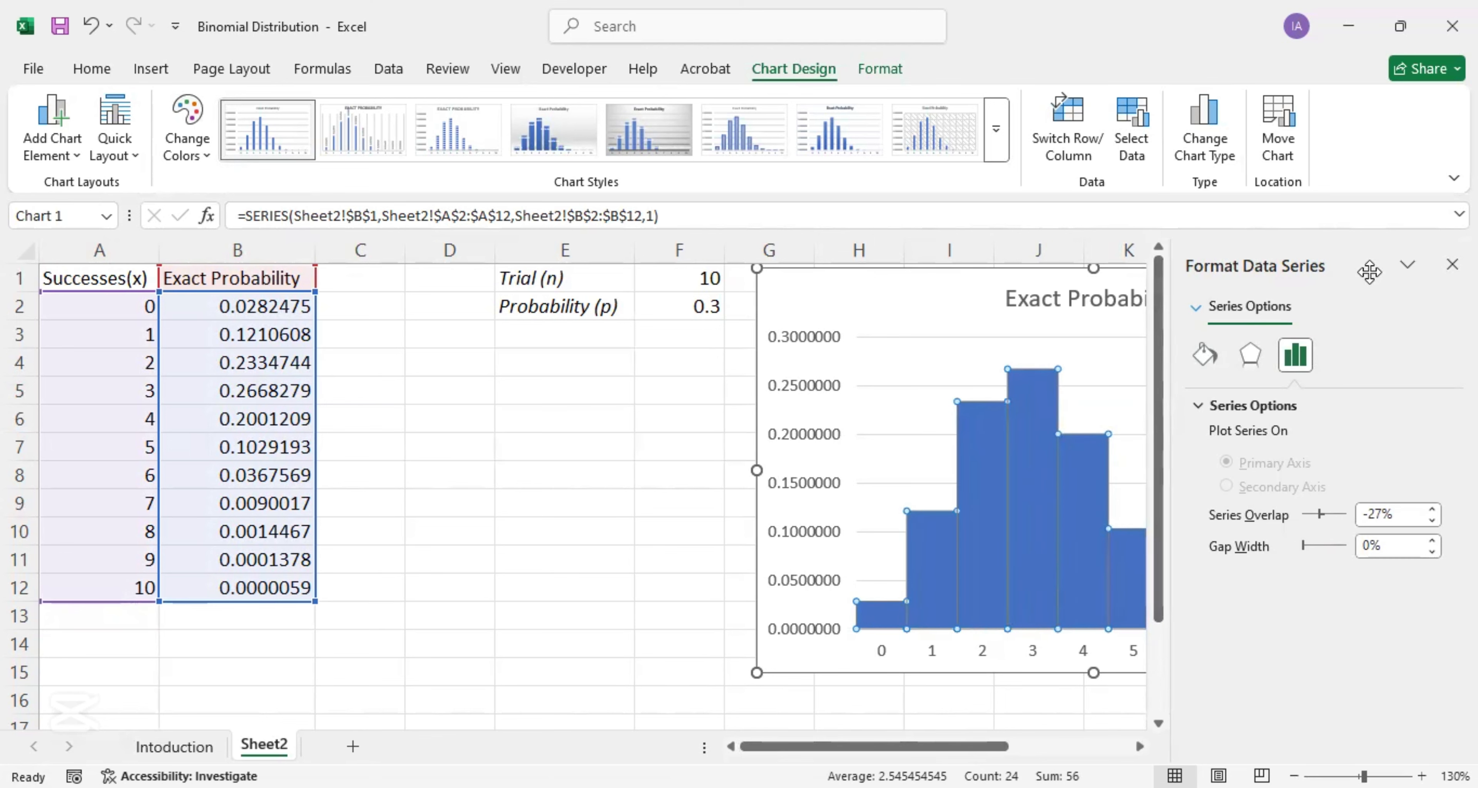
pyautogui.click(1452, 265)
pyautogui.click(683, 531)
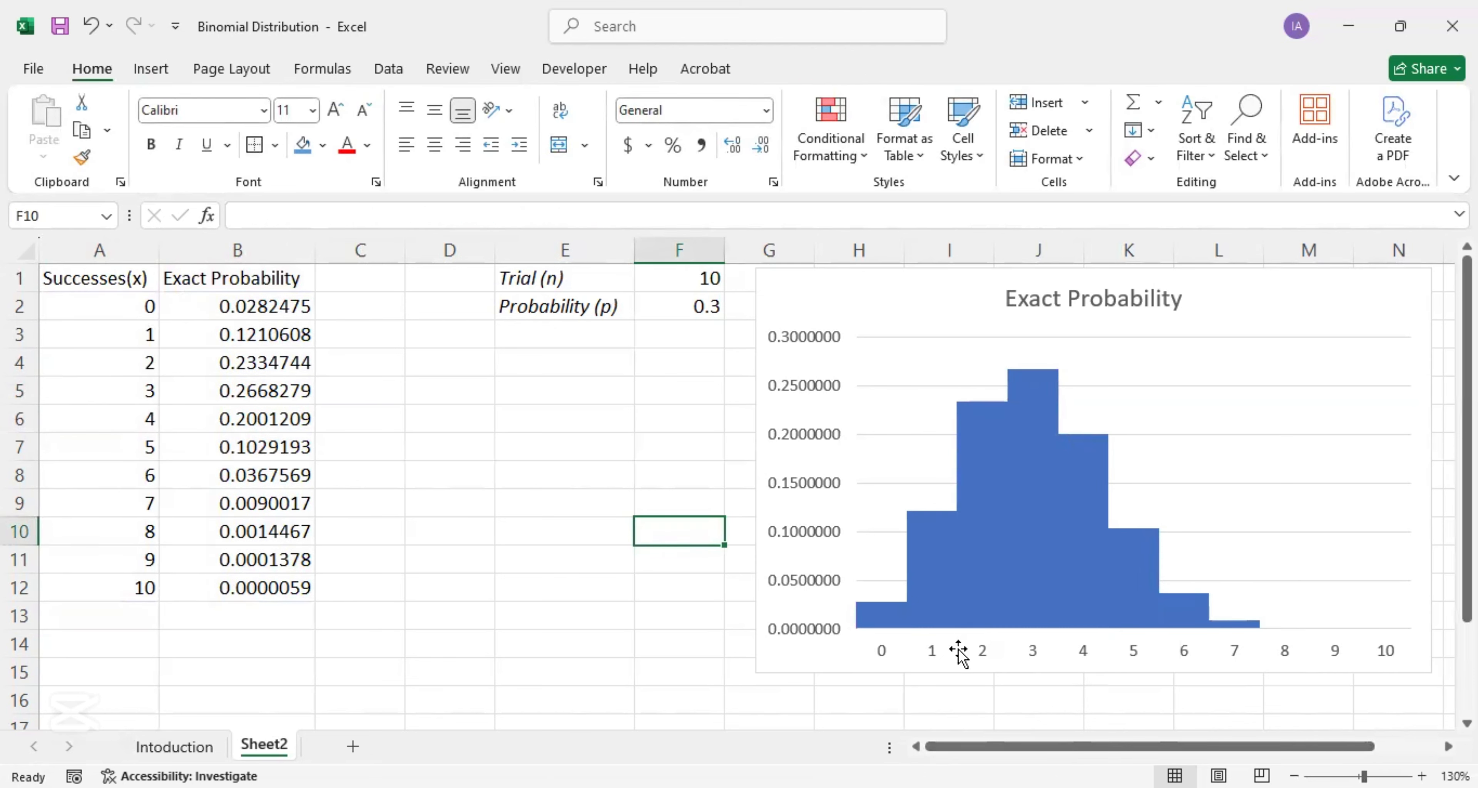
pyautogui.moveTo(1211, 300)
pyautogui.mouseDown()
pyautogui.moveTo(1210, 323)
pyautogui.moveTo(1211, 305)
pyautogui.mouseUp()
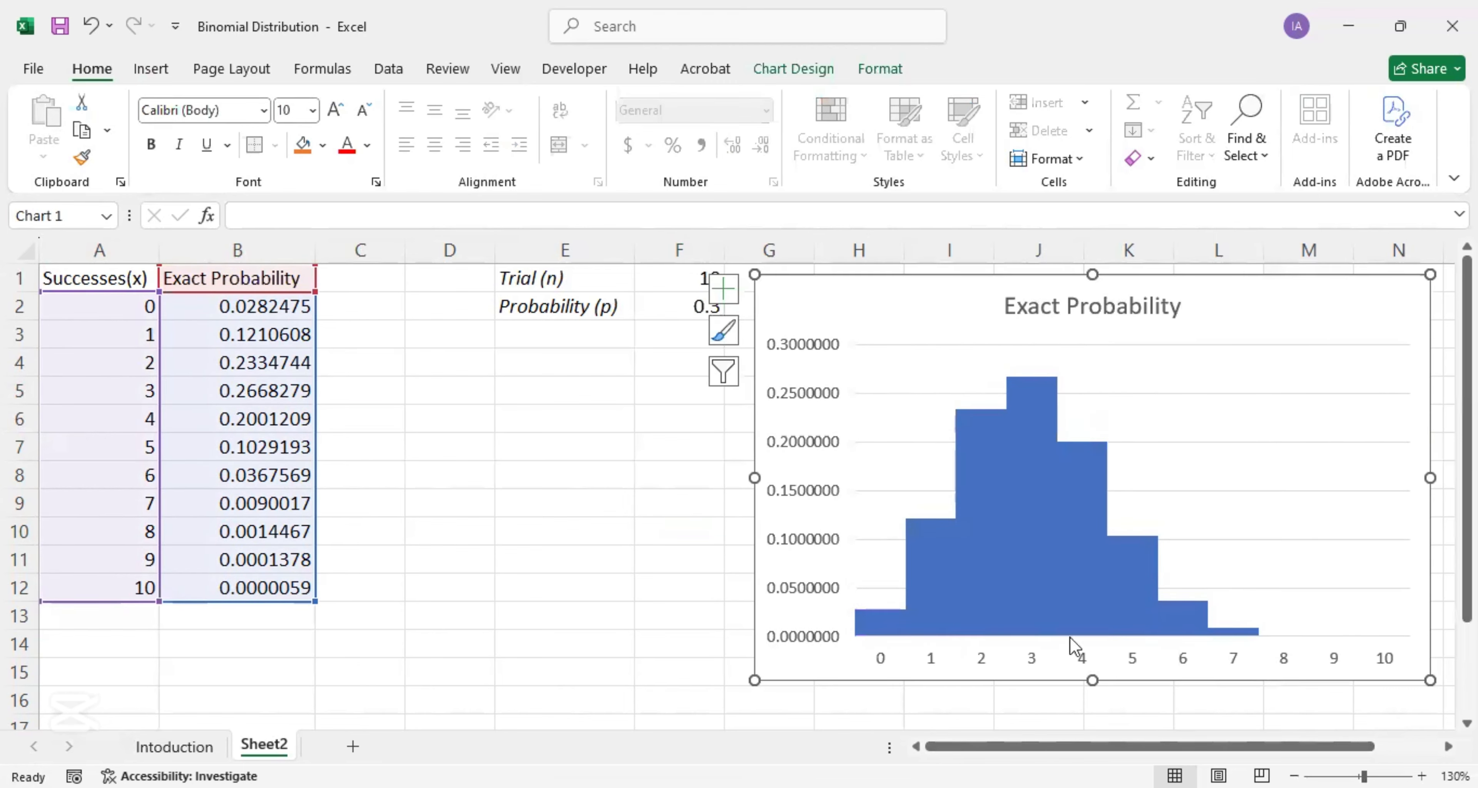